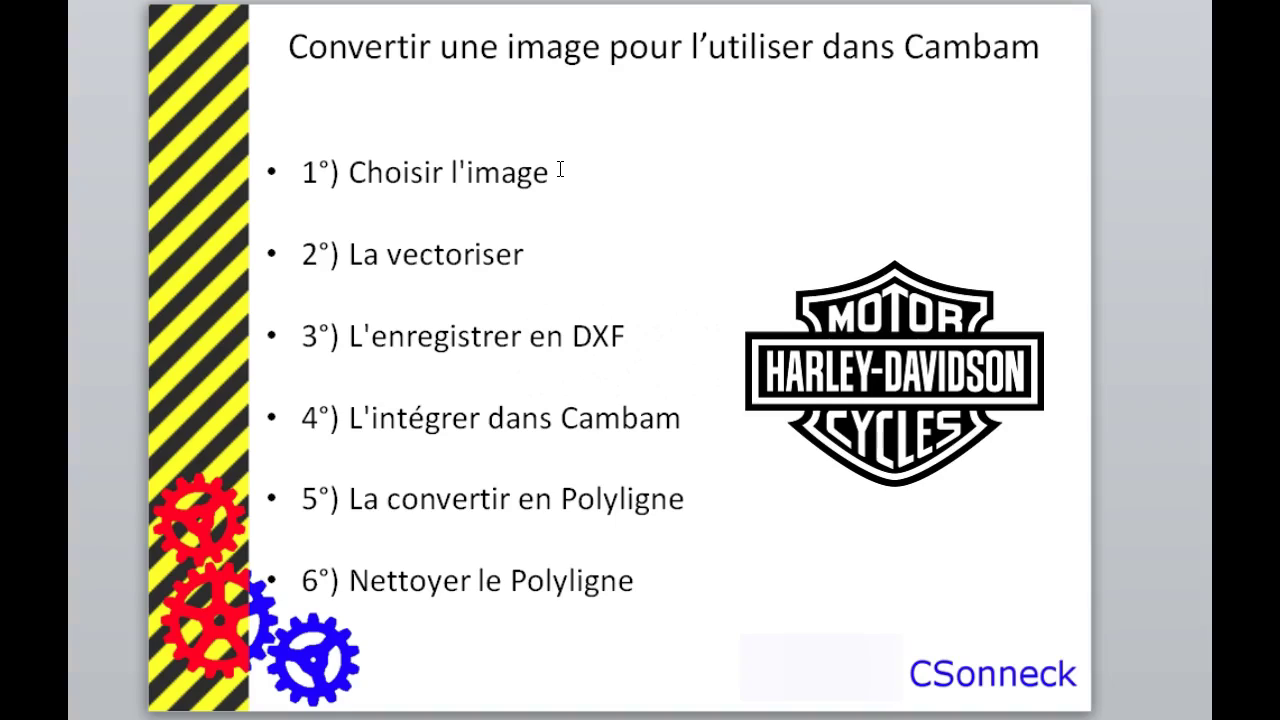
Advance past the introductory title slides.
left_click(592, 258)
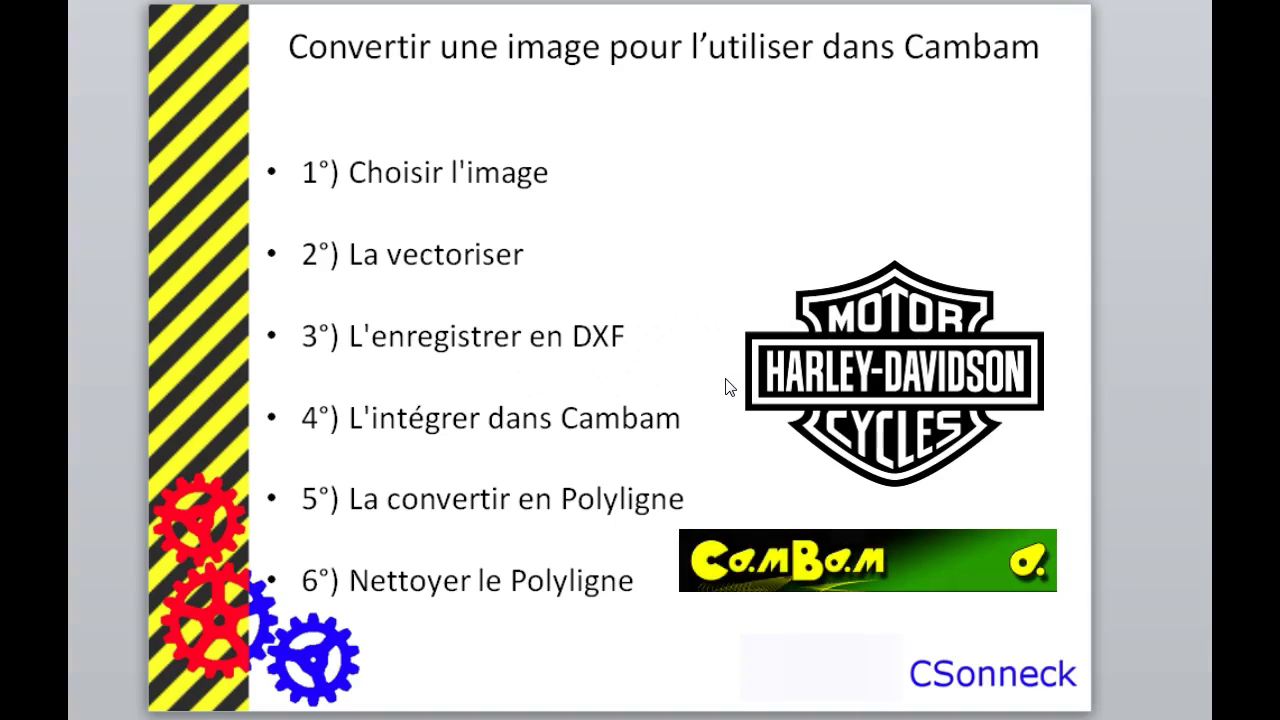
left_click(727, 414)
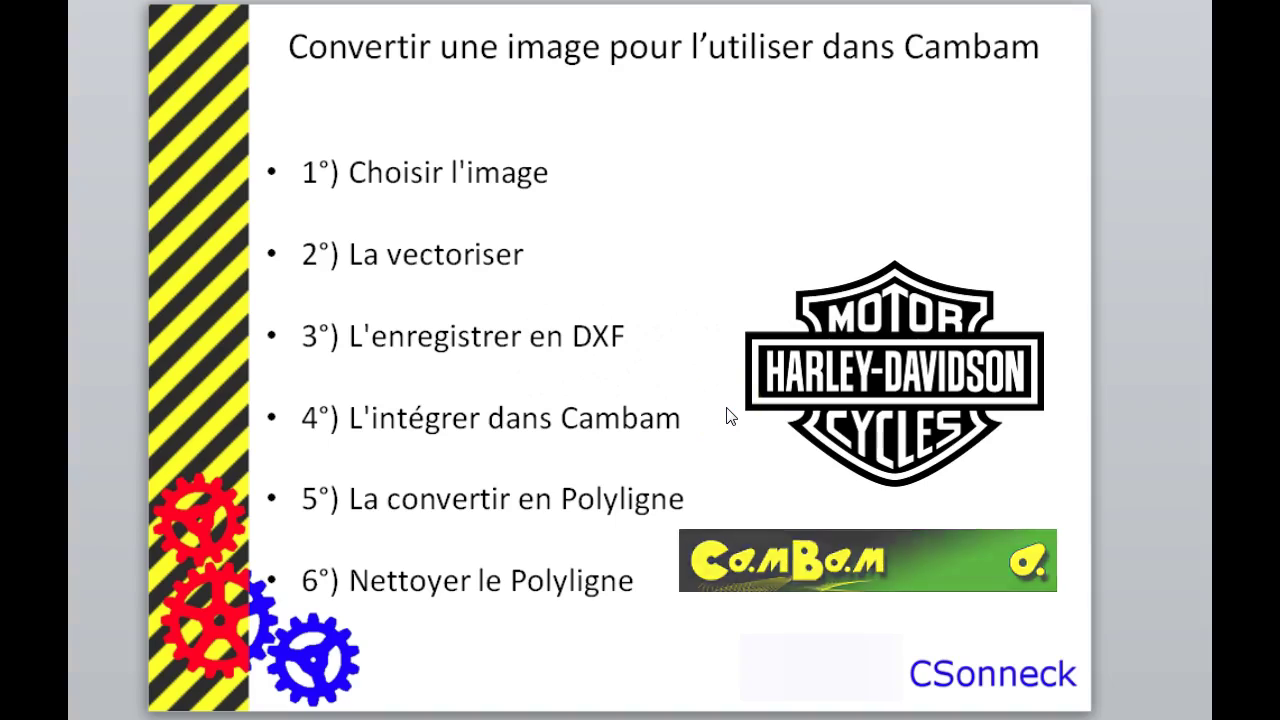
left_click(700, 443)
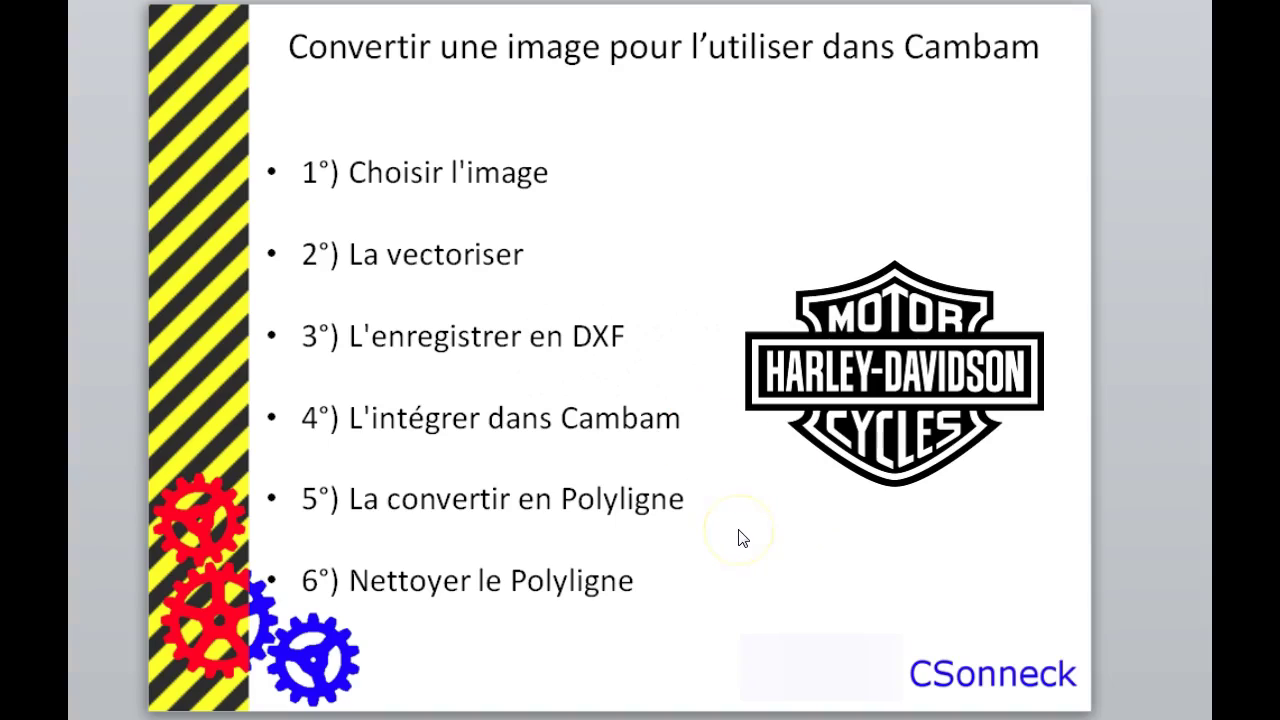
left_click(727, 553)
left_click(1157, 80)
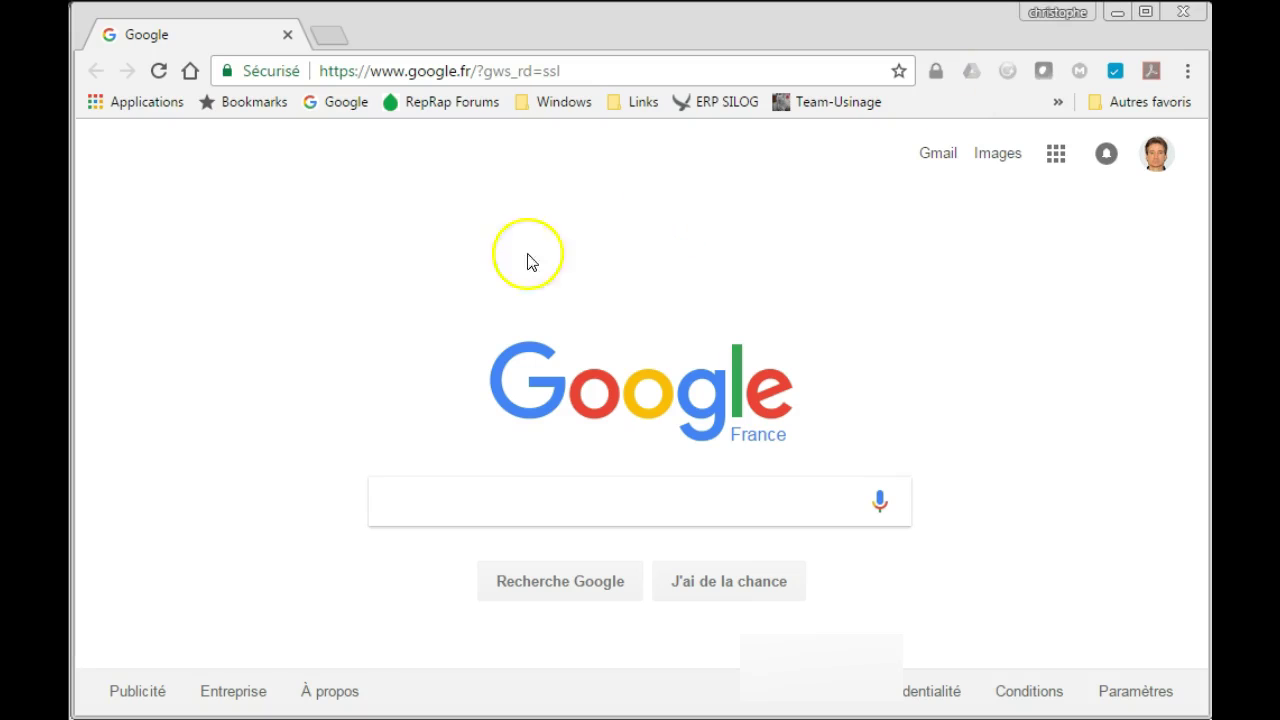
Search Google for 'harley davidson logo' and switch to image results.
left_click(433, 514)
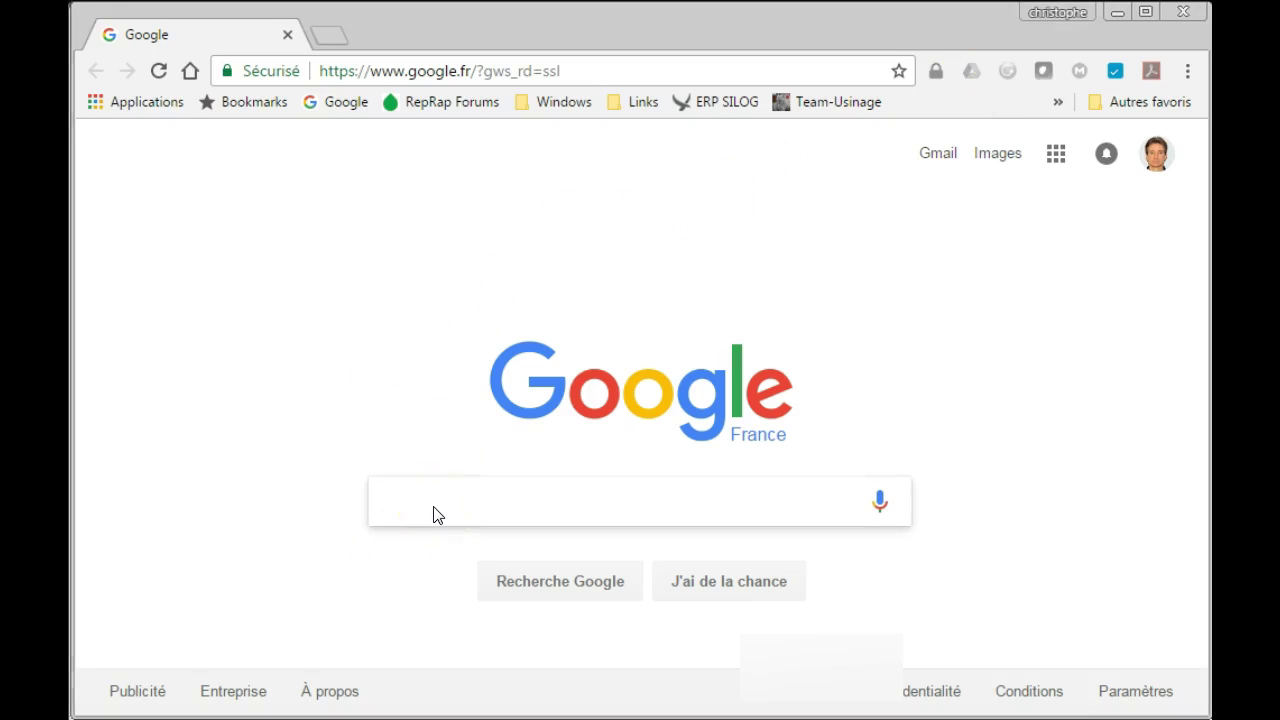
type("Harle")
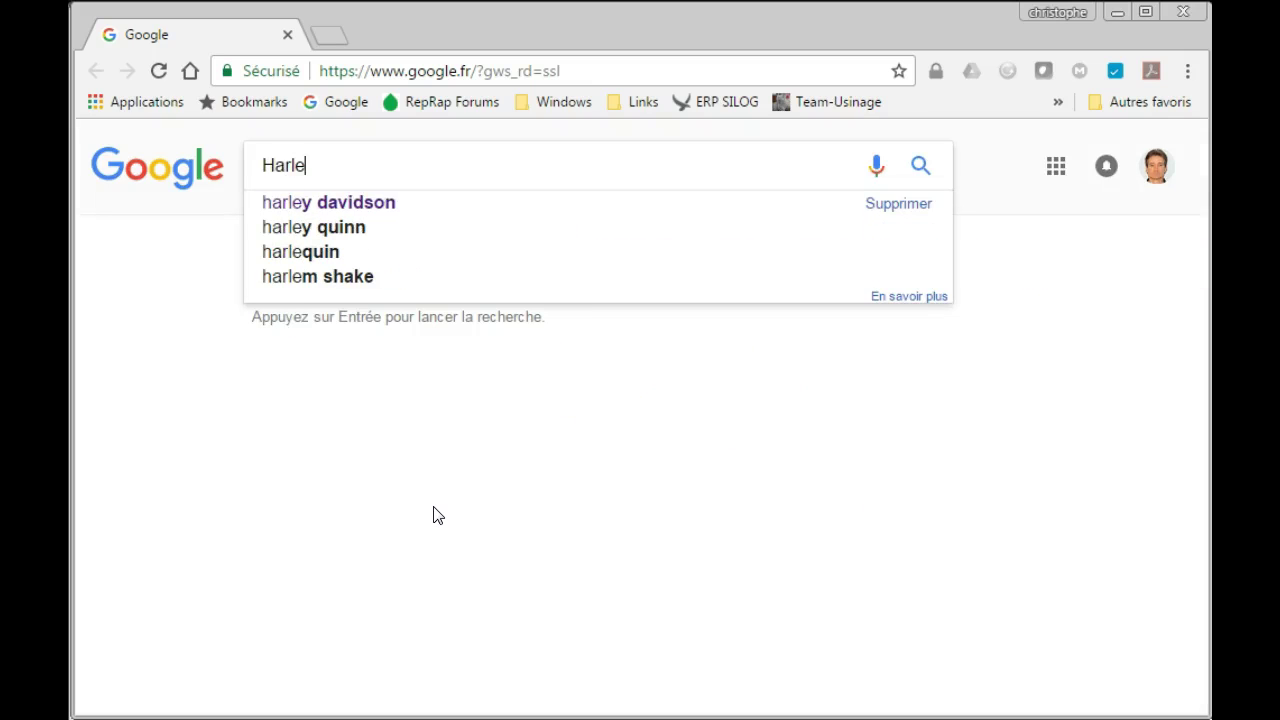
key("Down")
type("logo")
key("Return")
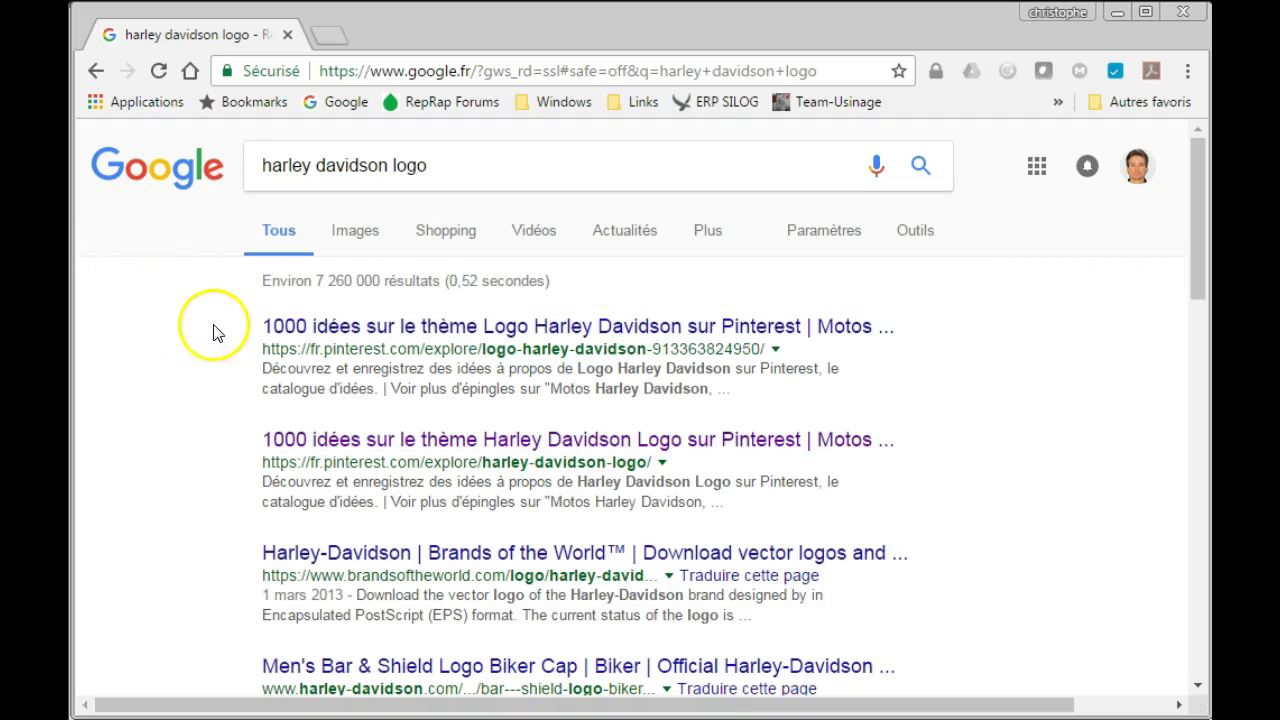
left_click(352, 238)
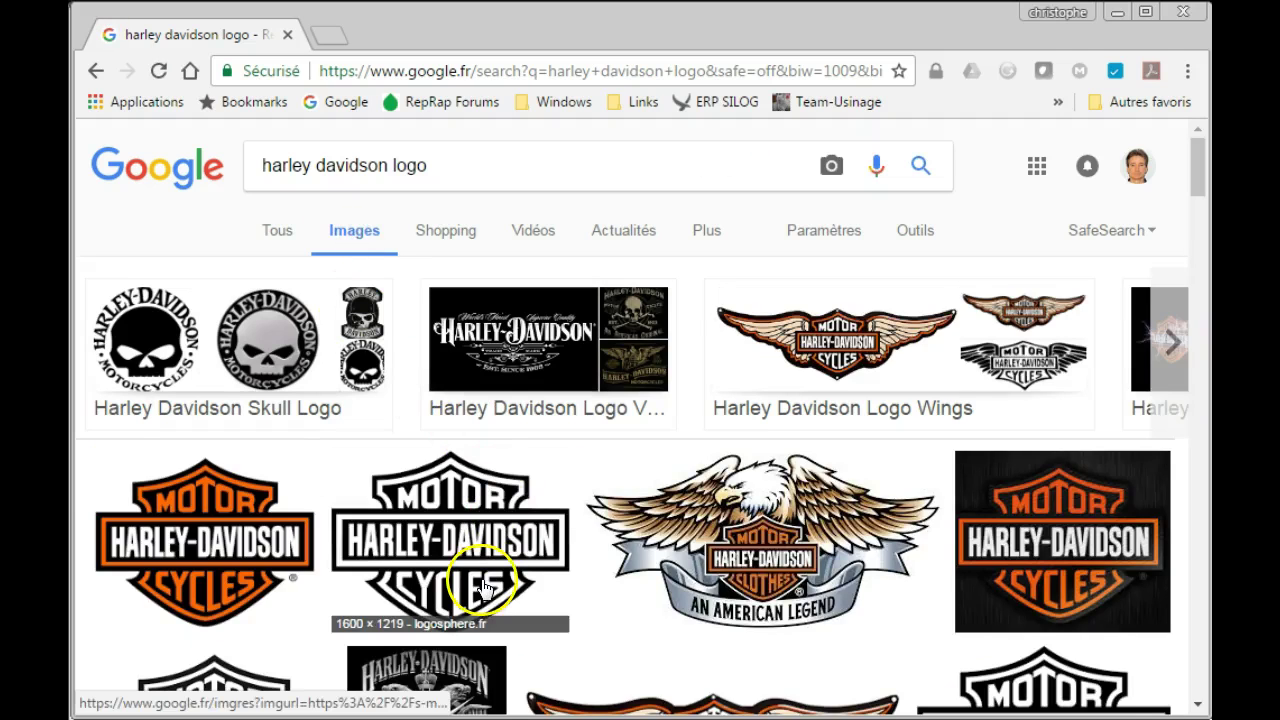
Filter to medium-size black-and-white images and open the bar-and-shield logo full-size.
left_click(918, 230)
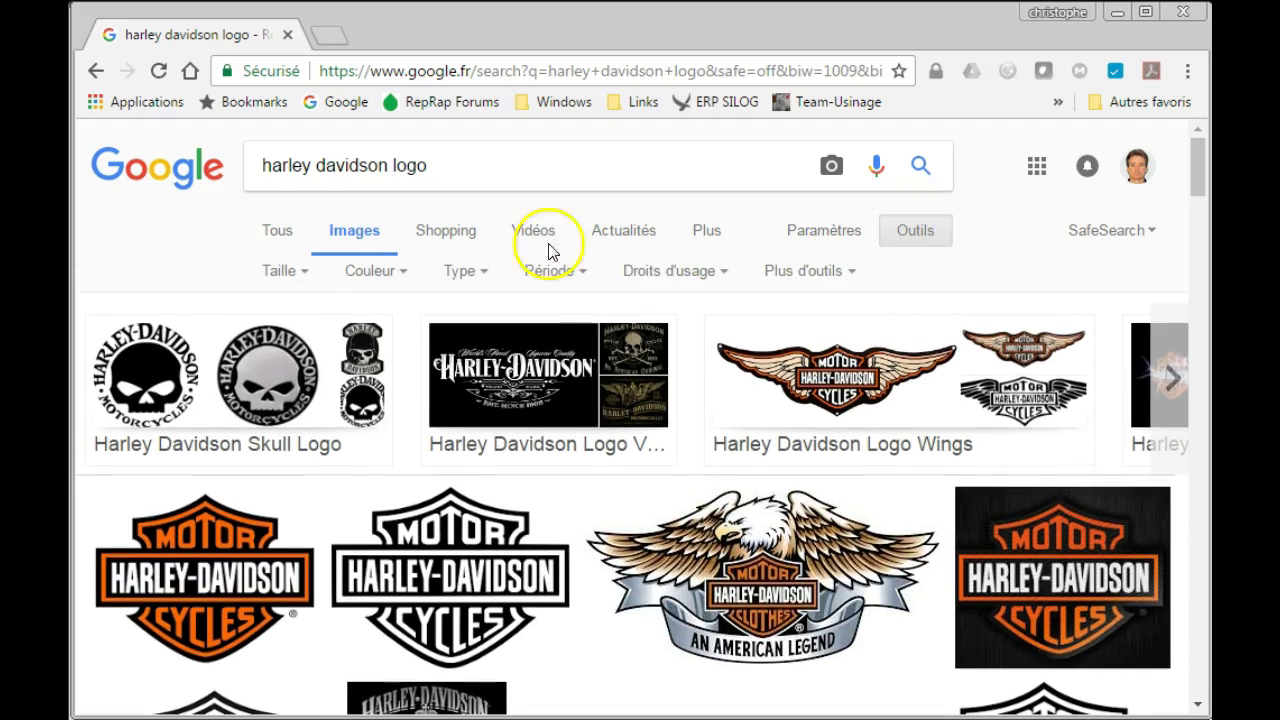
left_click(295, 280)
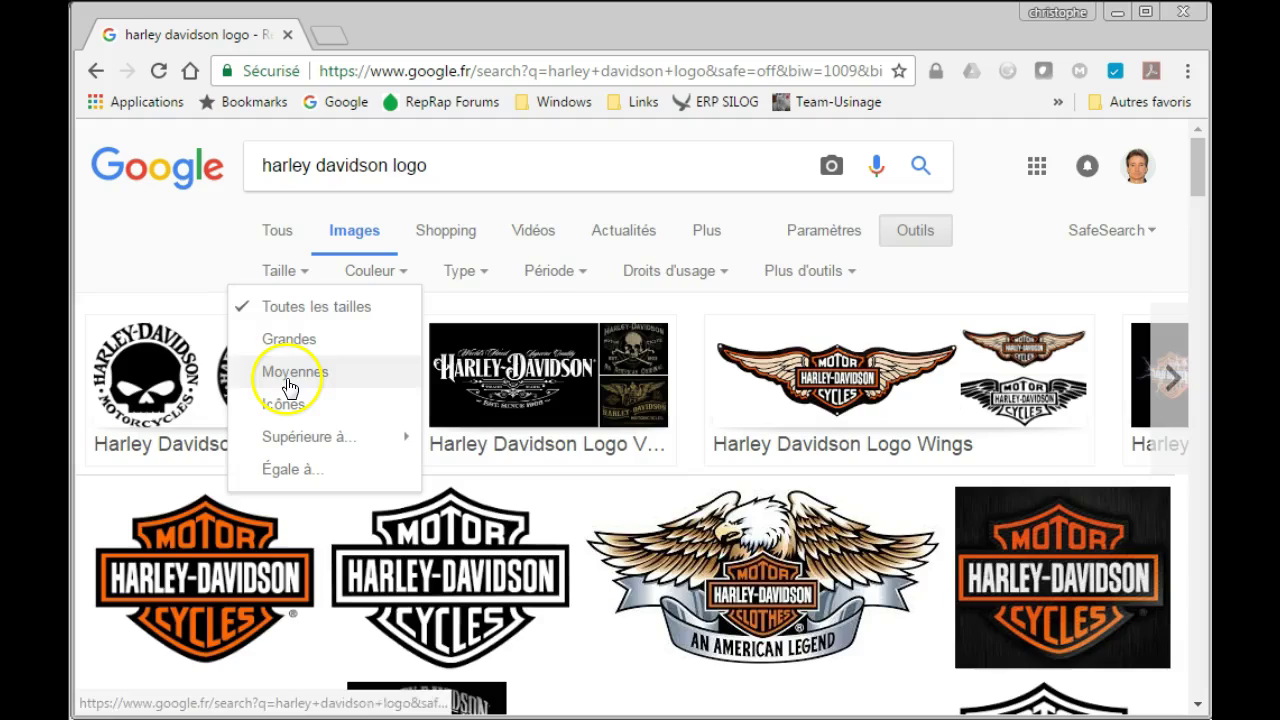
left_click(289, 383)
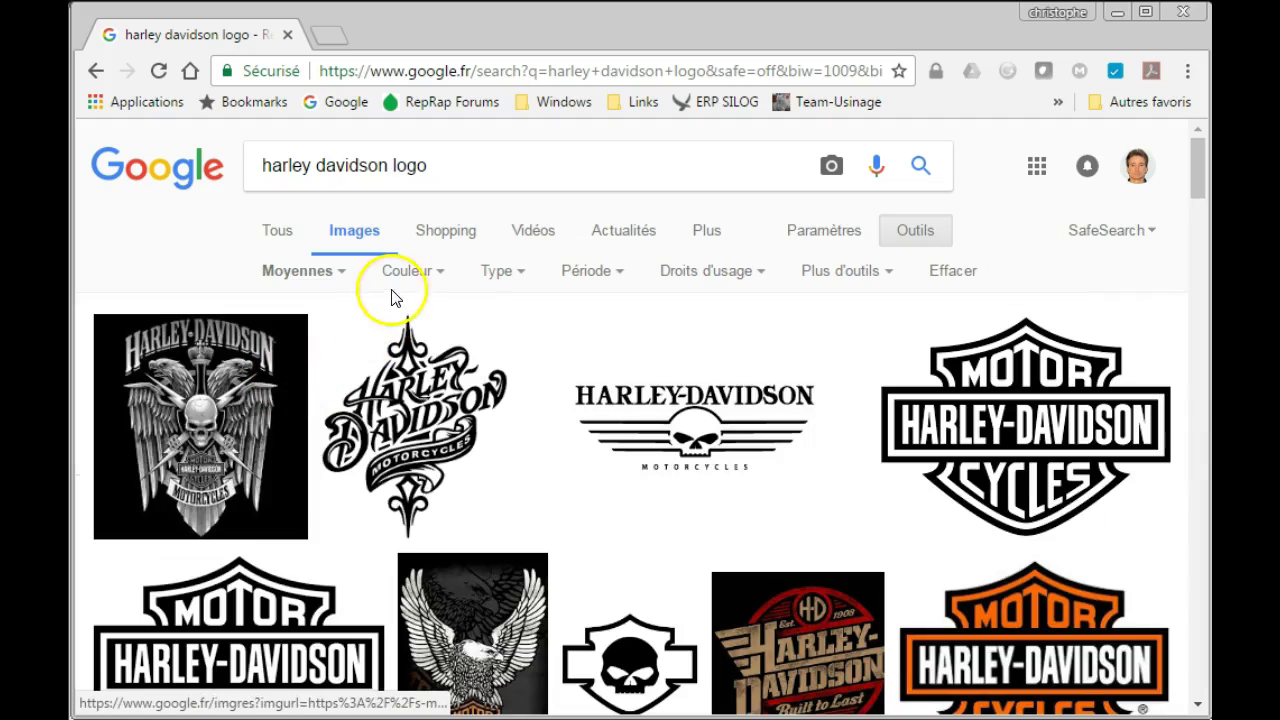
left_click(420, 278)
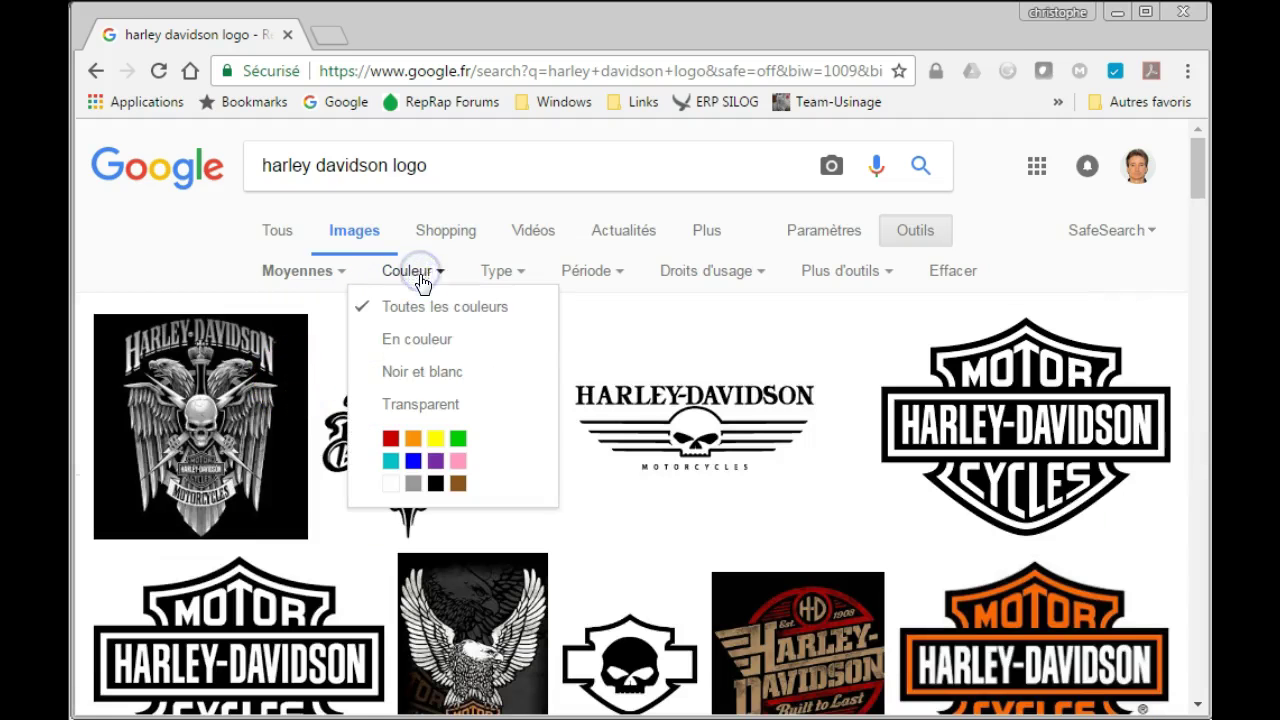
left_click(433, 380)
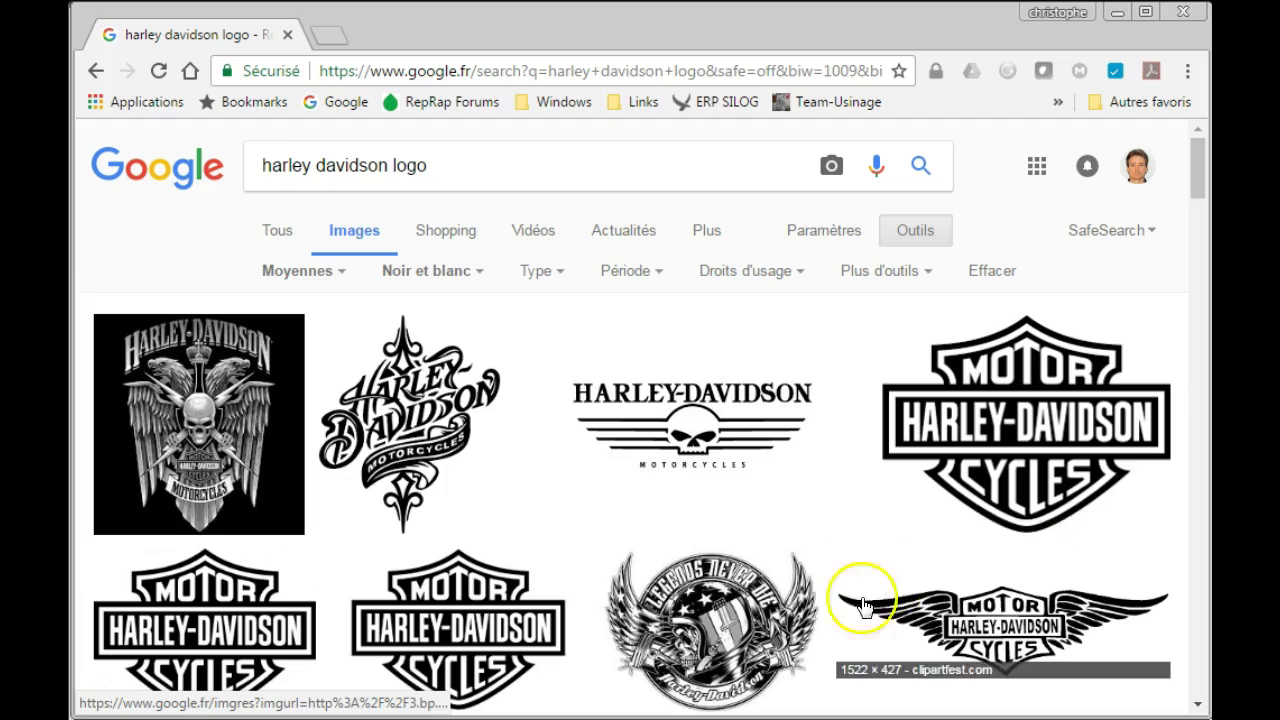
left_click(1000, 343)
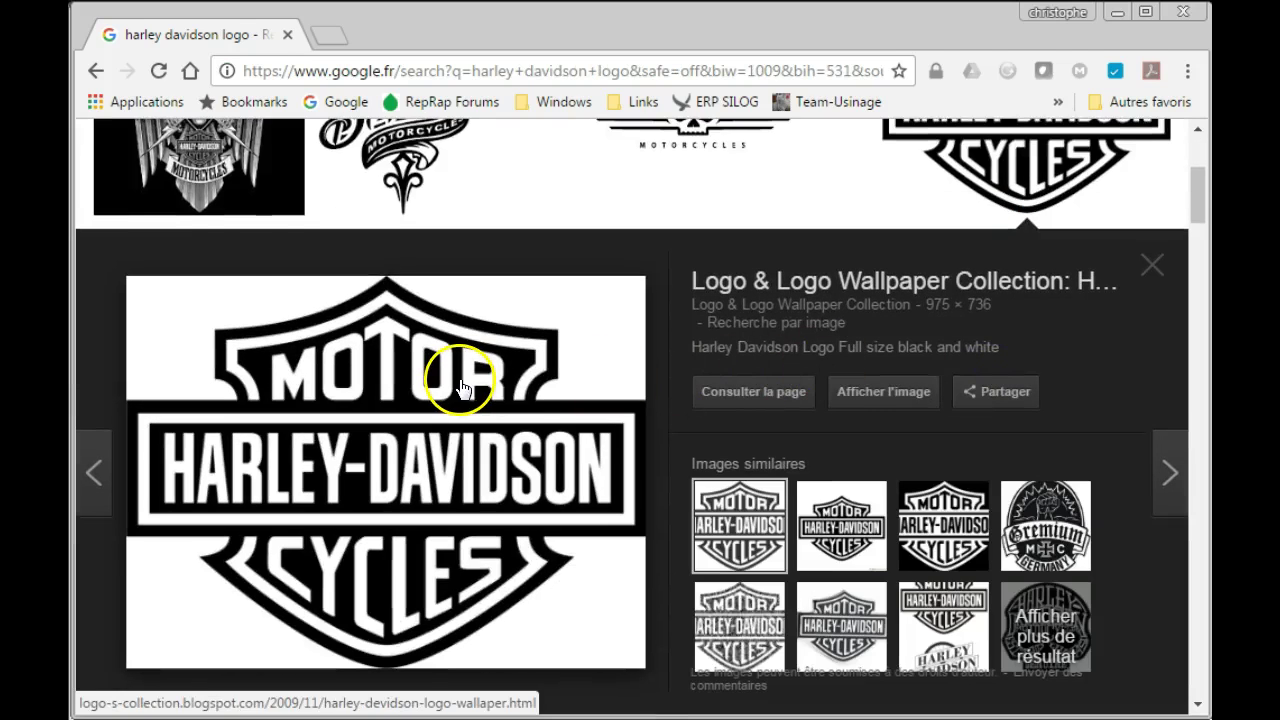
left_click(893, 395)
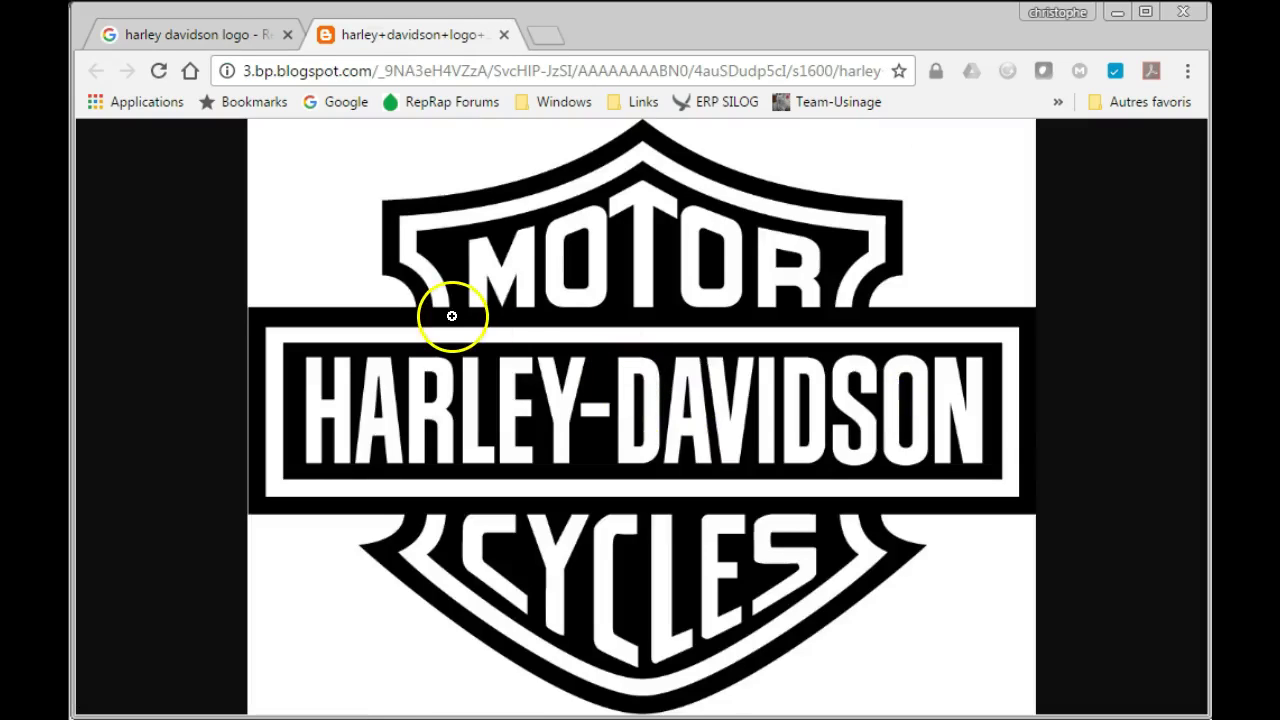
Save the logo image as 'harley davidson logo 10.jpg' into the 10-Image--DXF--Cambam-Polyligne folder.
right_click(502, 279)
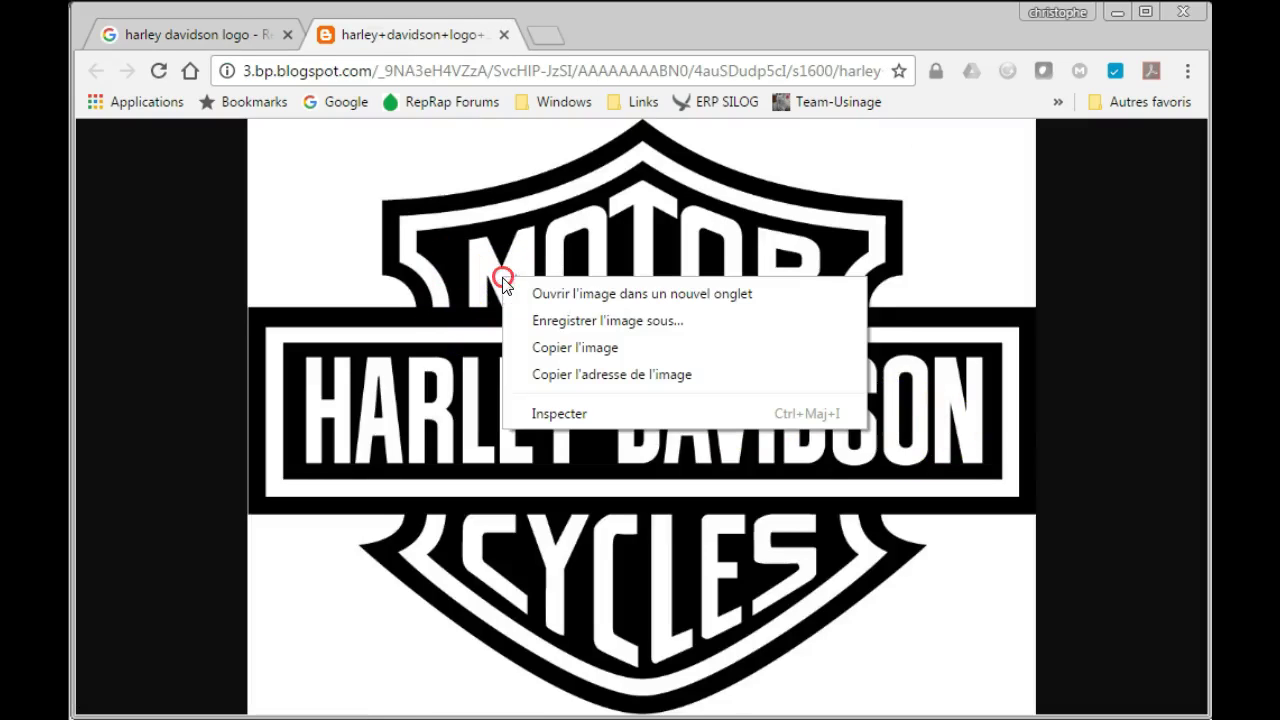
left_click(541, 322)
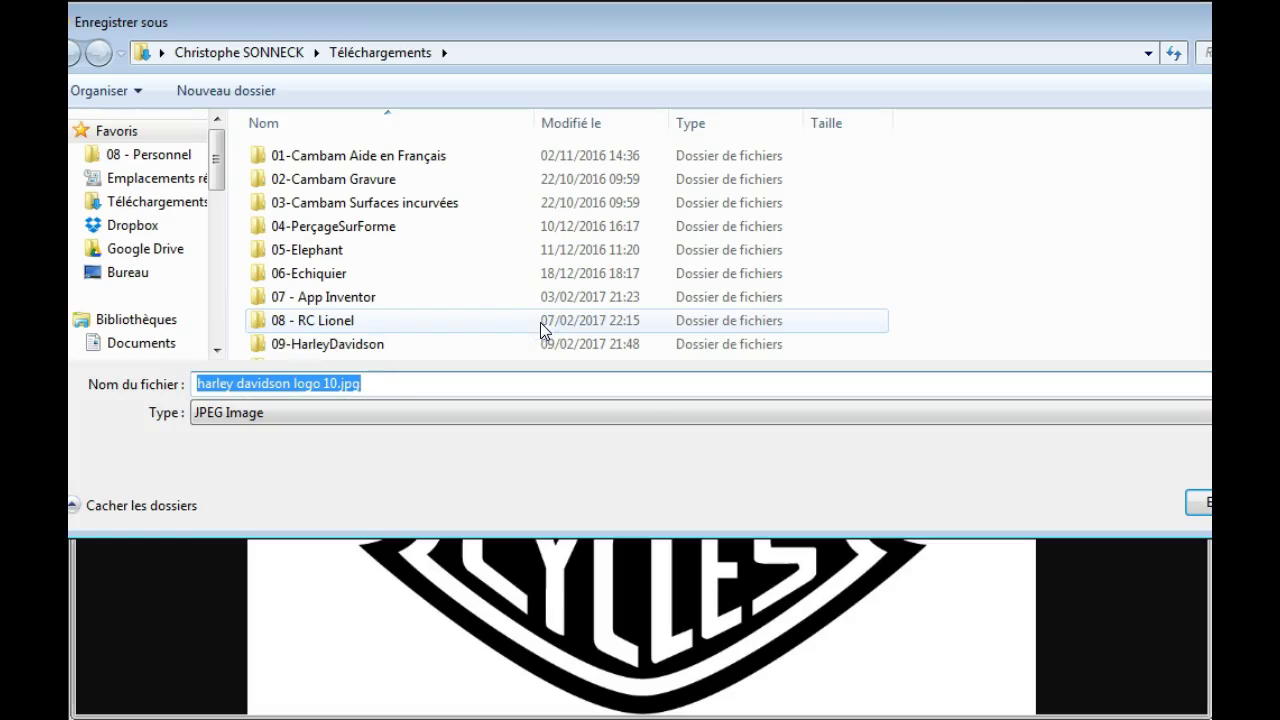
left_click(310, 321)
scroll(354, 316, "down", 1)
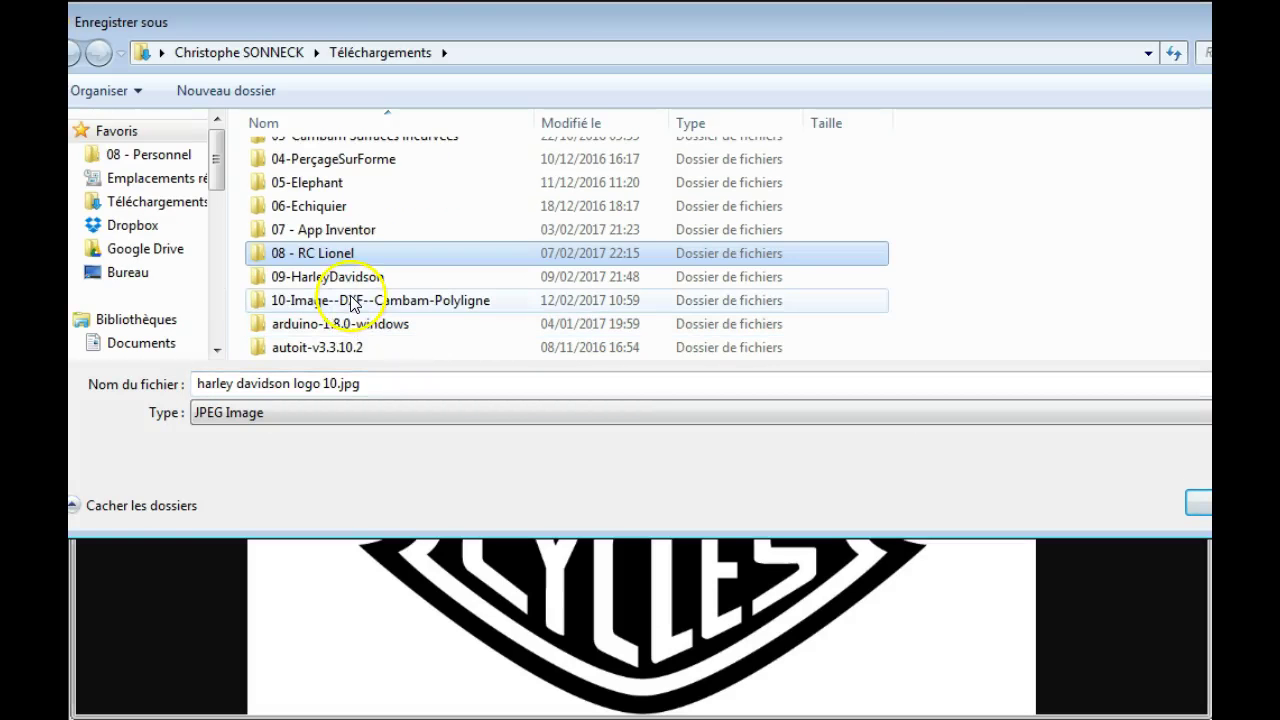
left_click(350, 300)
double_click(350, 300)
left_click(408, 382)
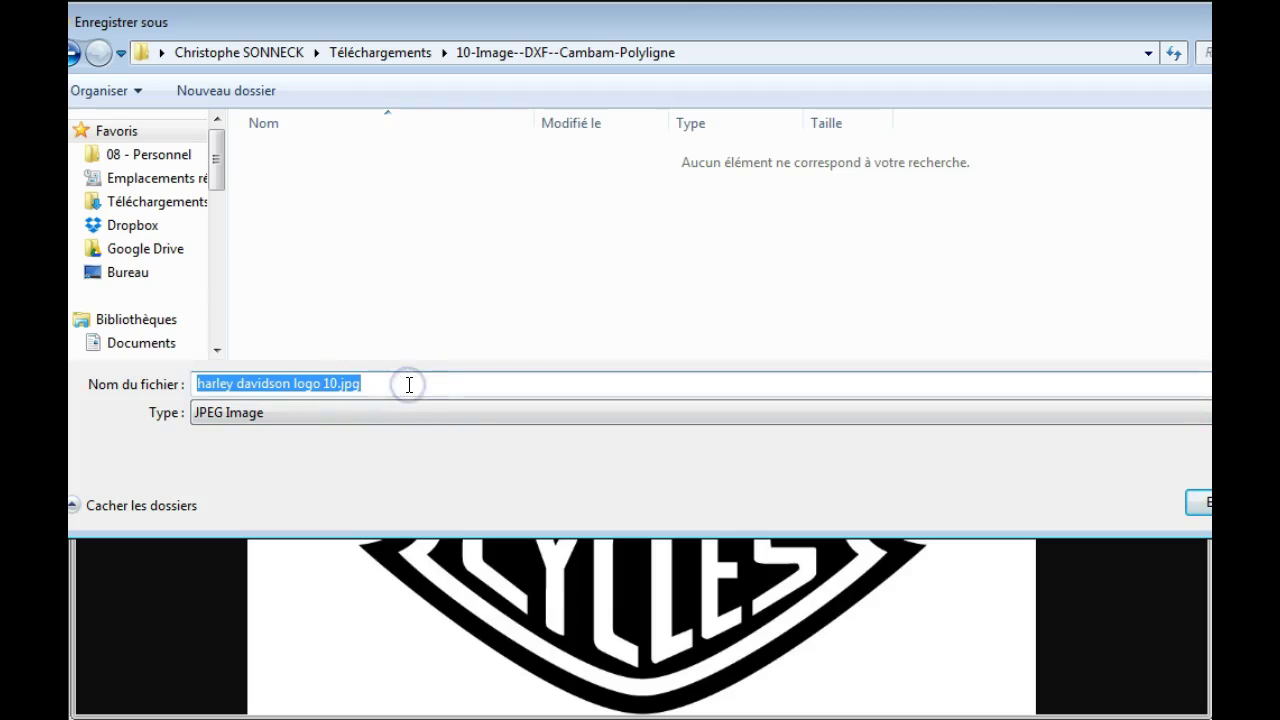
left_click(460, 382)
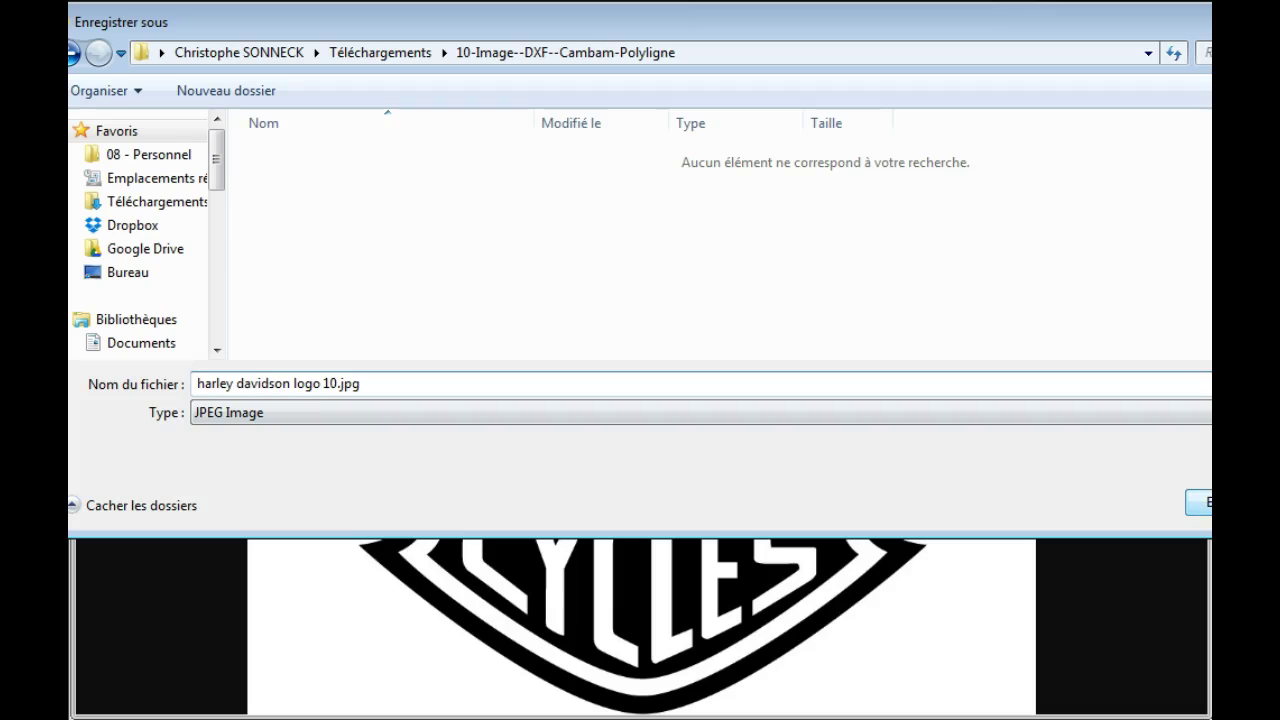
left_click(1197, 503)
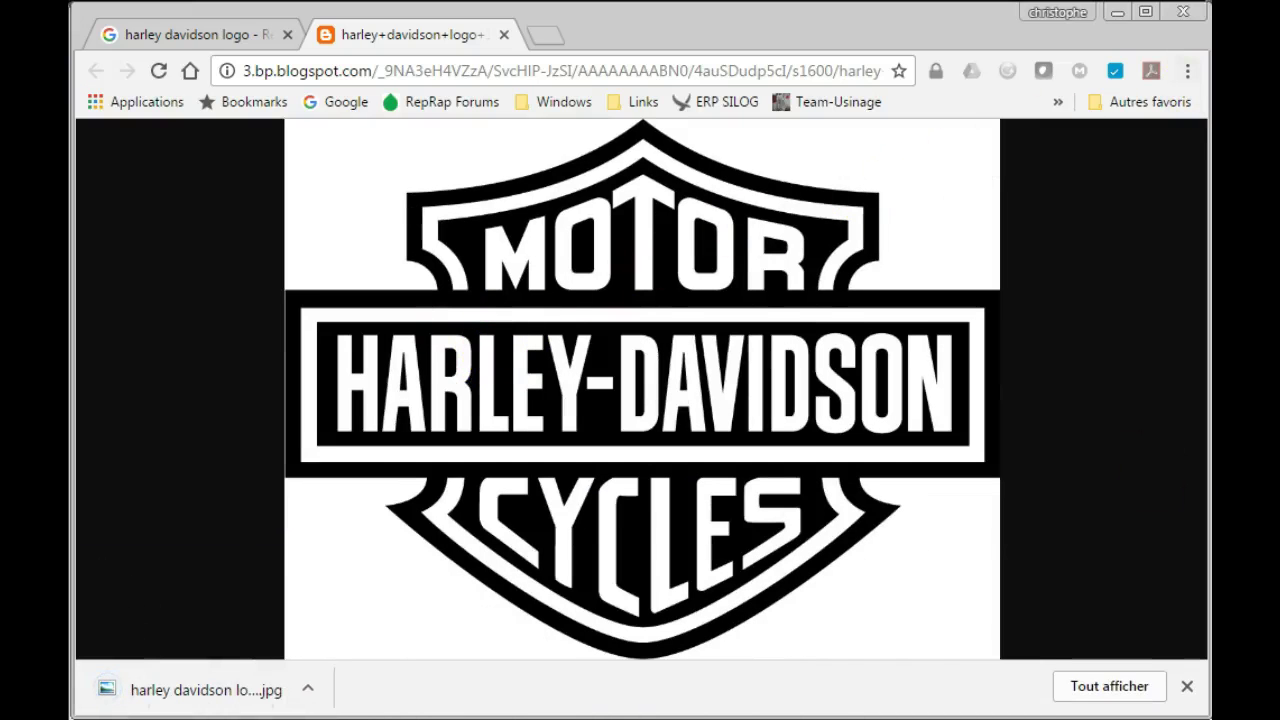
Close Chrome, select the saved JPG, check Inkscape's About window, then return to Explorer.
left_click(1183, 13)
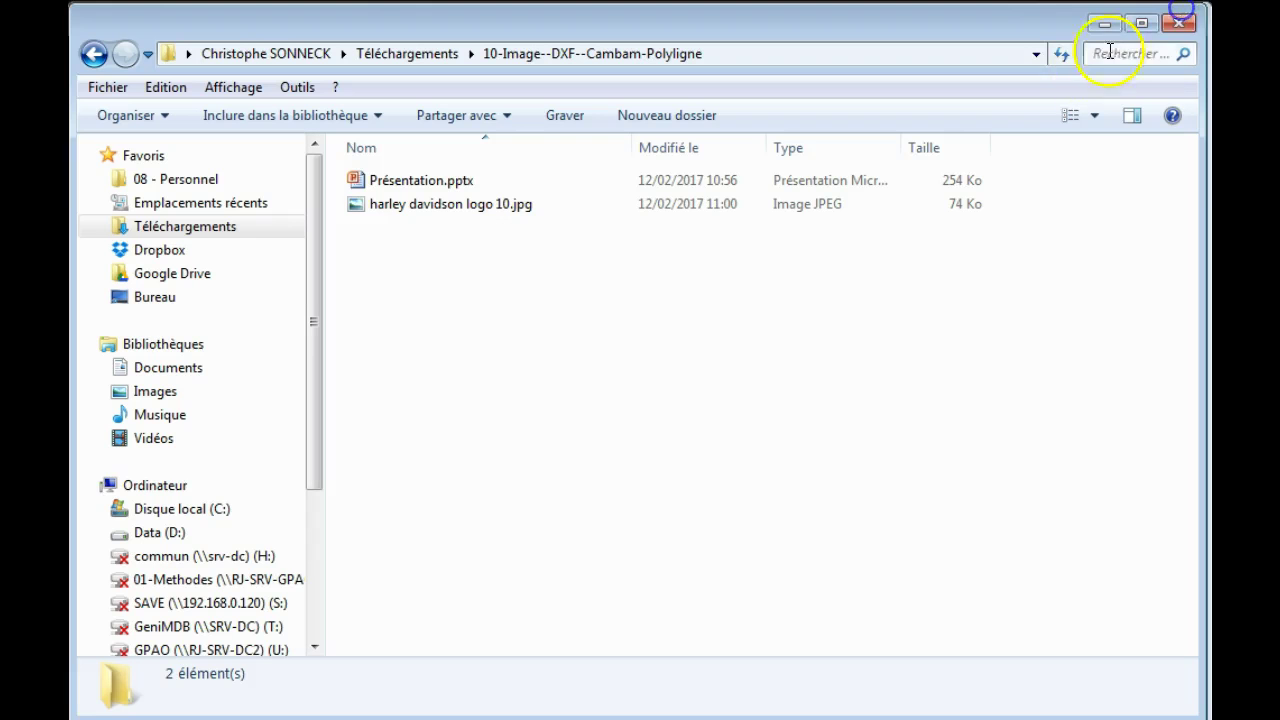
left_click(367, 216)
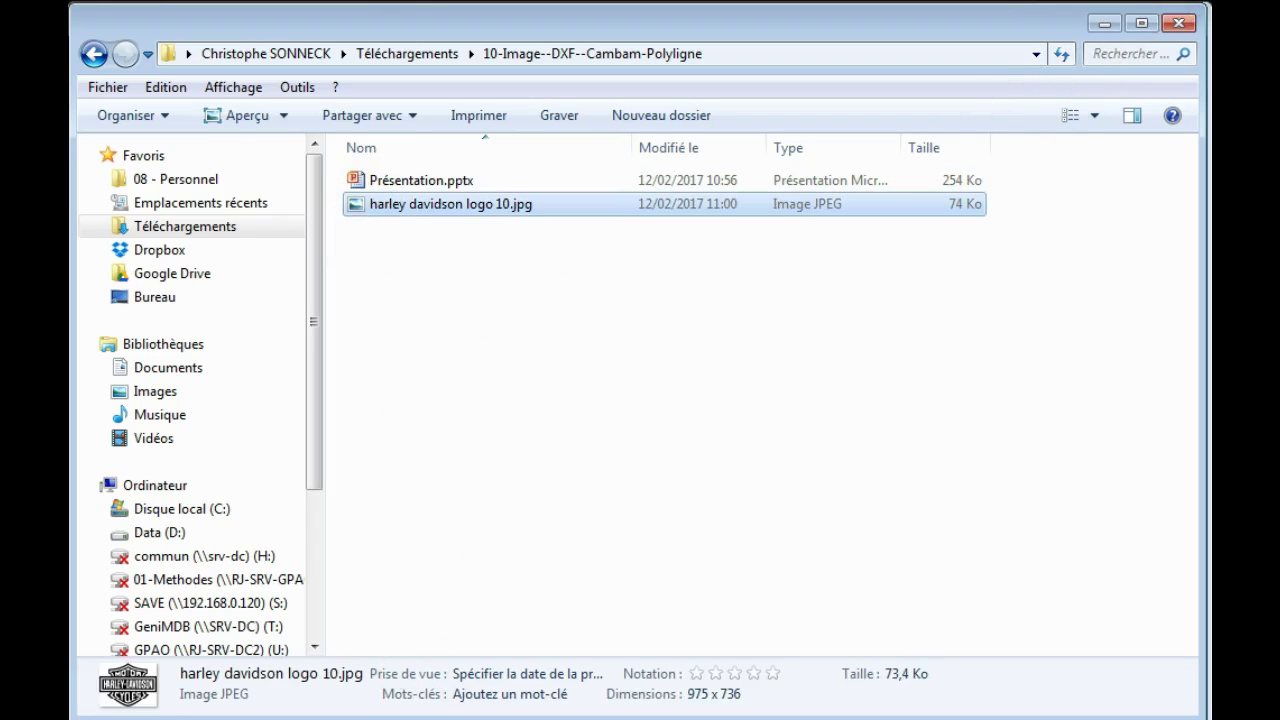
left_click(415, 715)
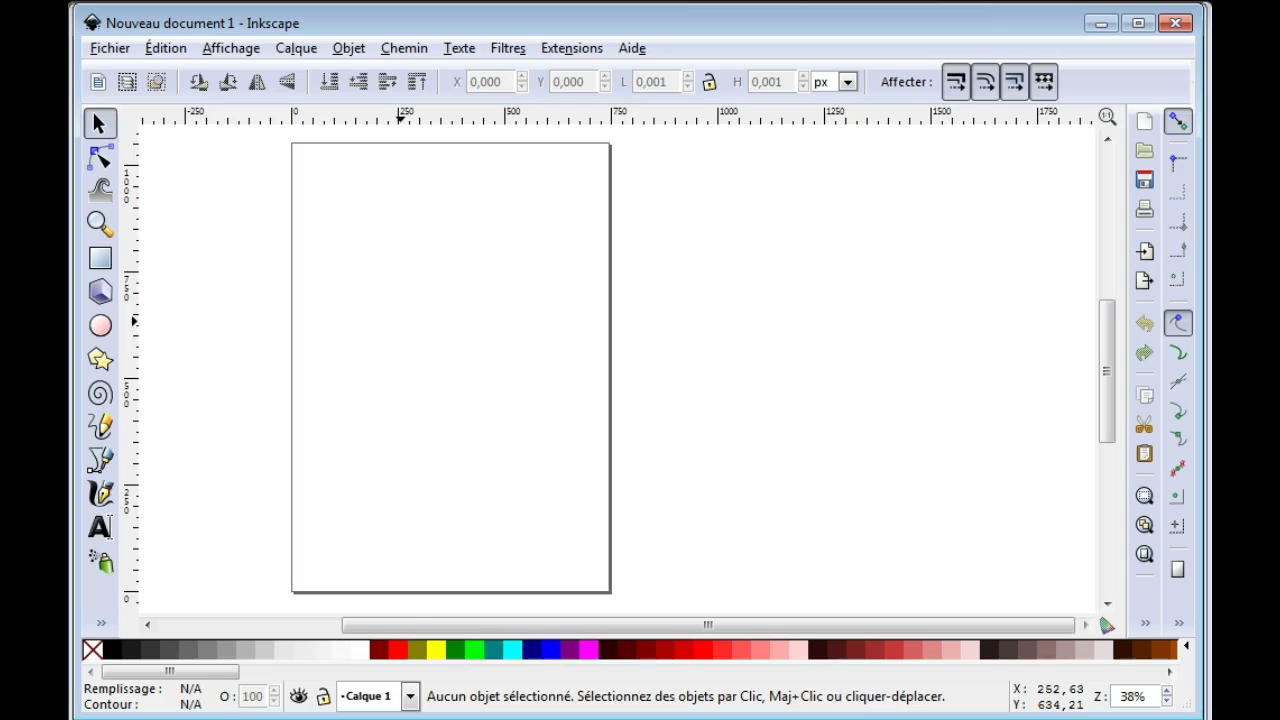
left_click(634, 48)
left_click(678, 312)
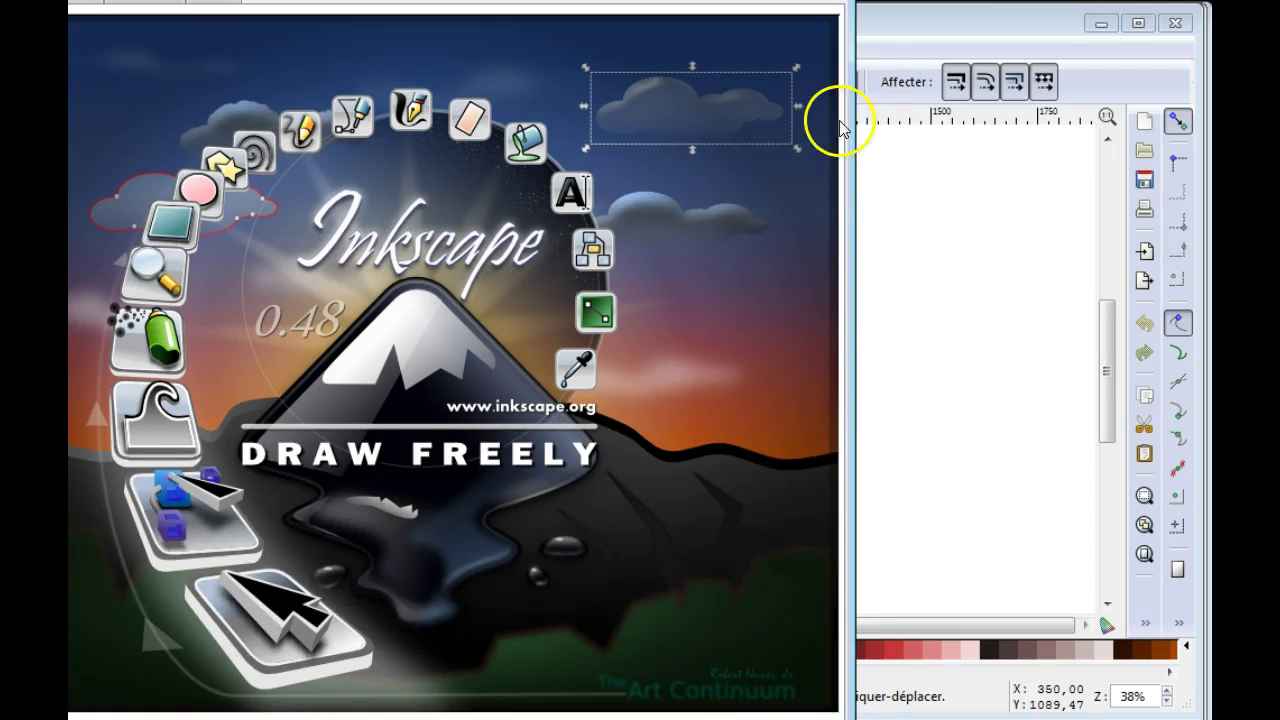
key("Escape")
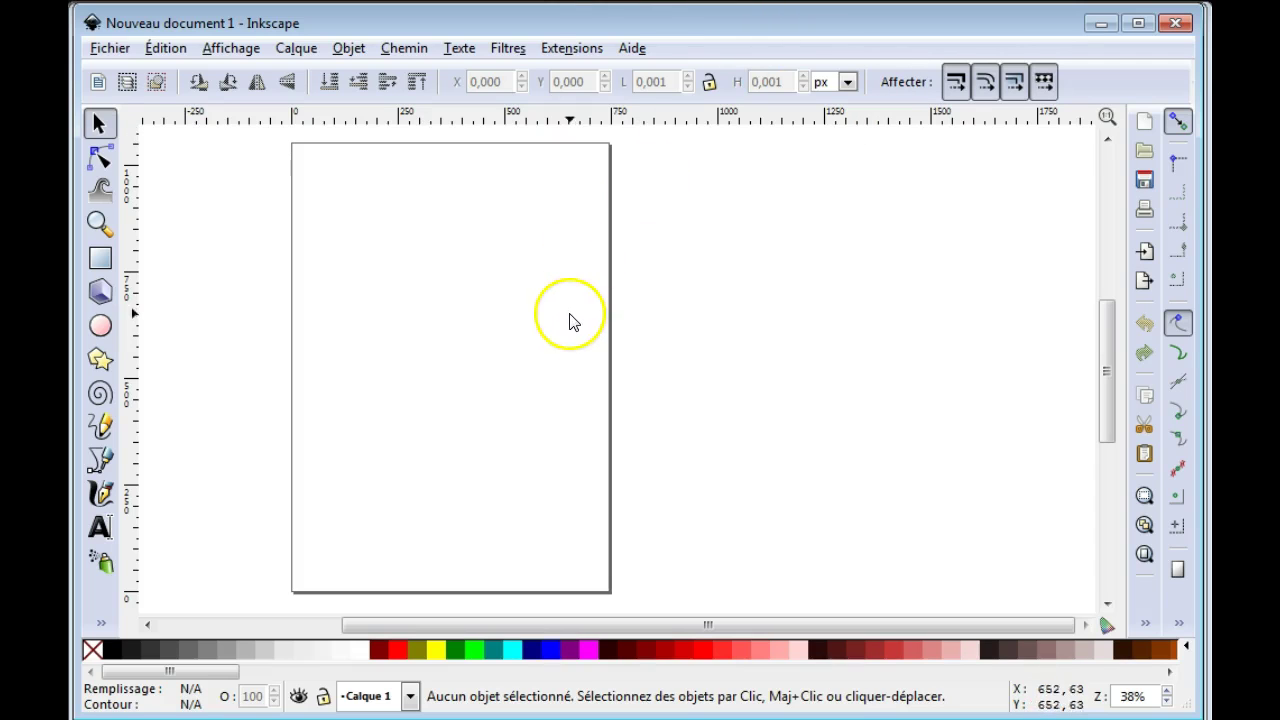
key("alt+Tab")
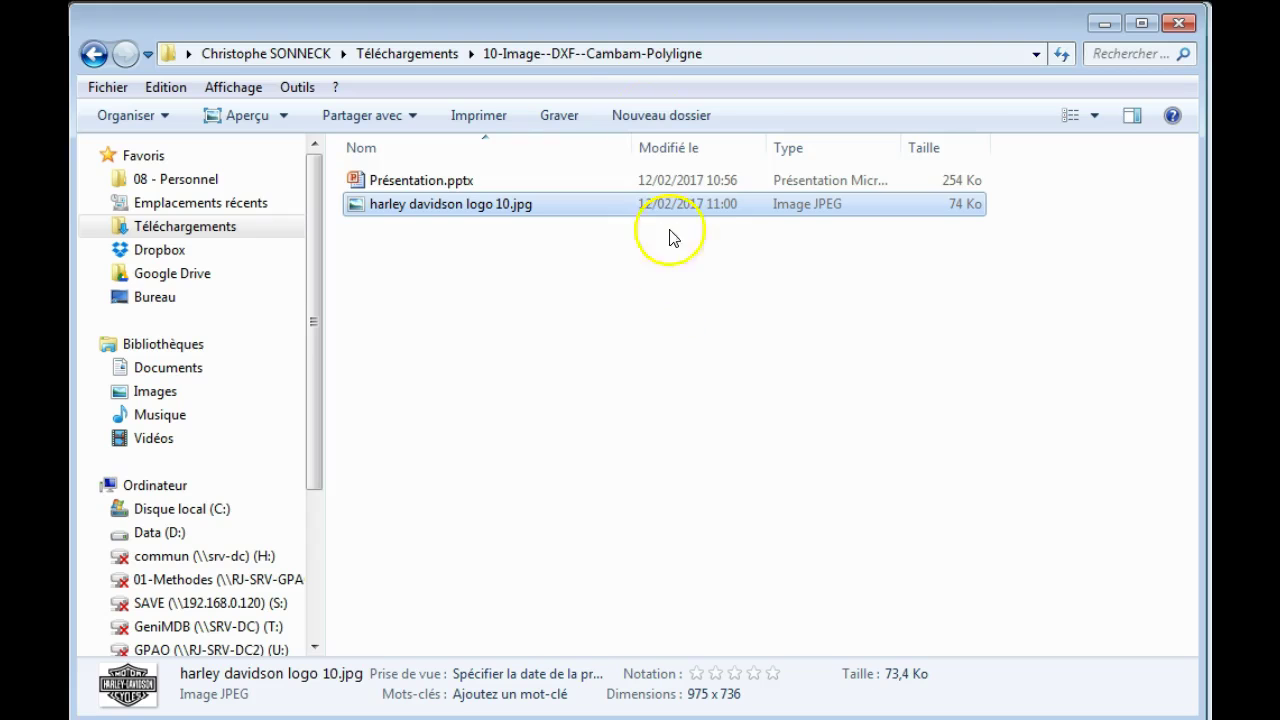
Drag the 975 × 736 logo JPG into Inkscape, embed it, and position it over the page.
left_click_drag(560, 30, 1060, 108)
mouse_move(894, 280)
left_mouse_down()
mouse_move(472, 325)
mouse_move(471, 312)
left_mouse_up()
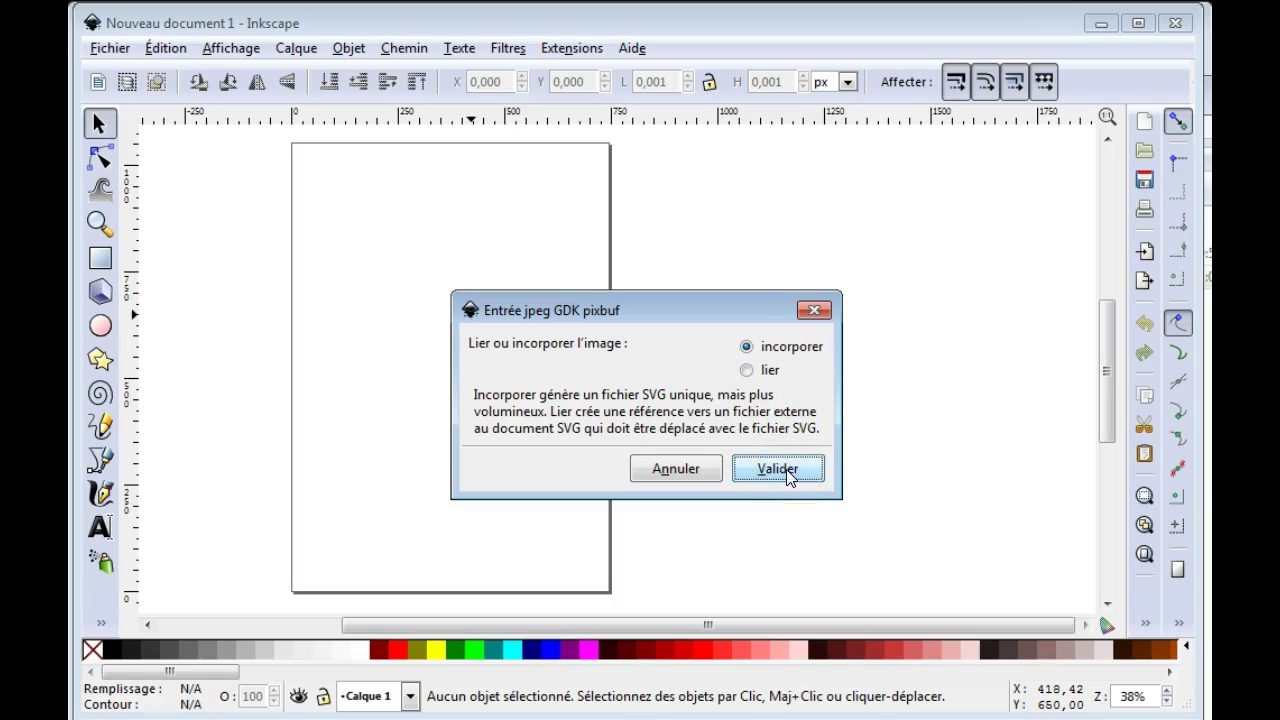
left_click(787, 470)
mouse_move(757, 386)
left_mouse_down()
mouse_move(606, 243)
mouse_move(428, 275)
left_mouse_up()
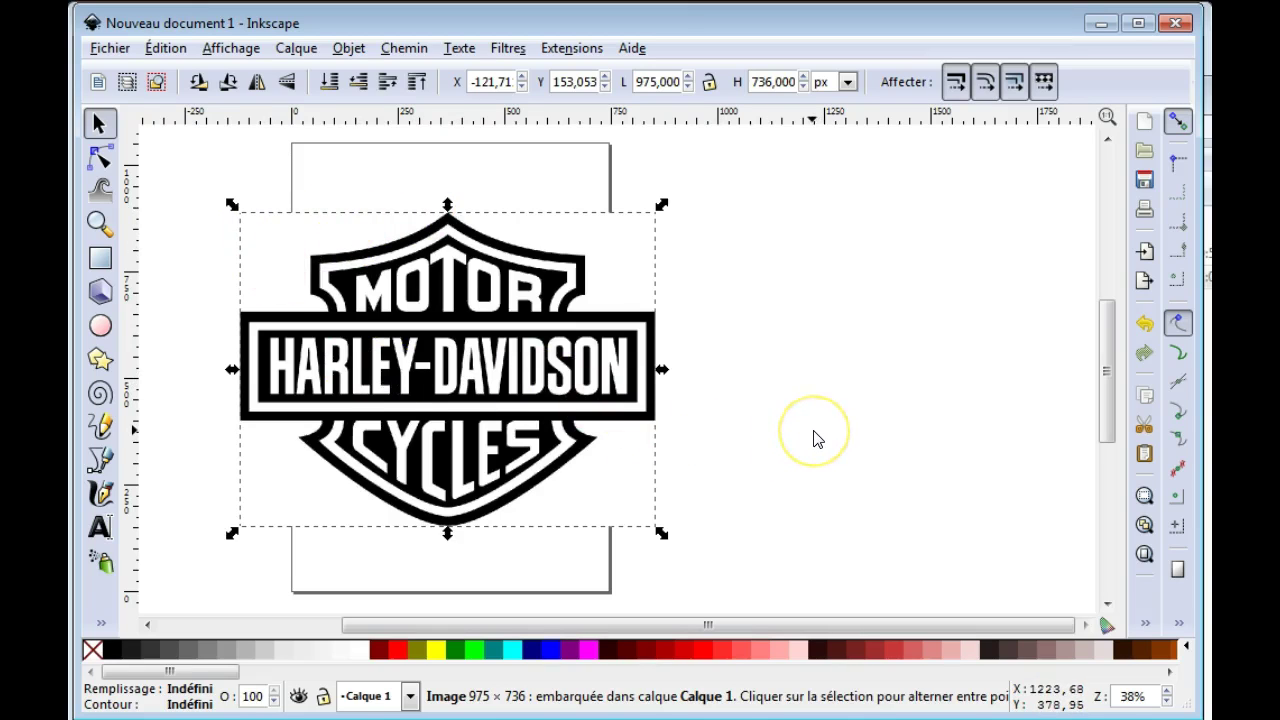
Trace the logo bitmap with brightness threshold 0,450 into a 653-node vector path.
left_click(404, 57)
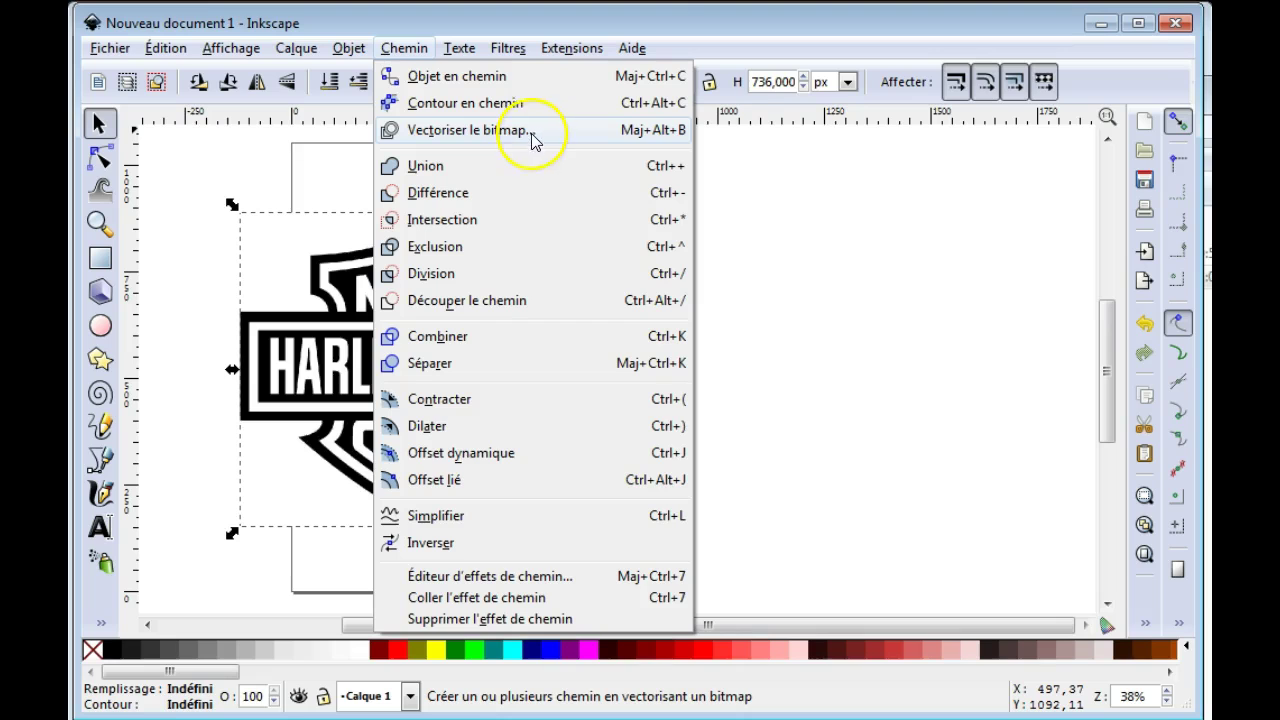
left_click(537, 130)
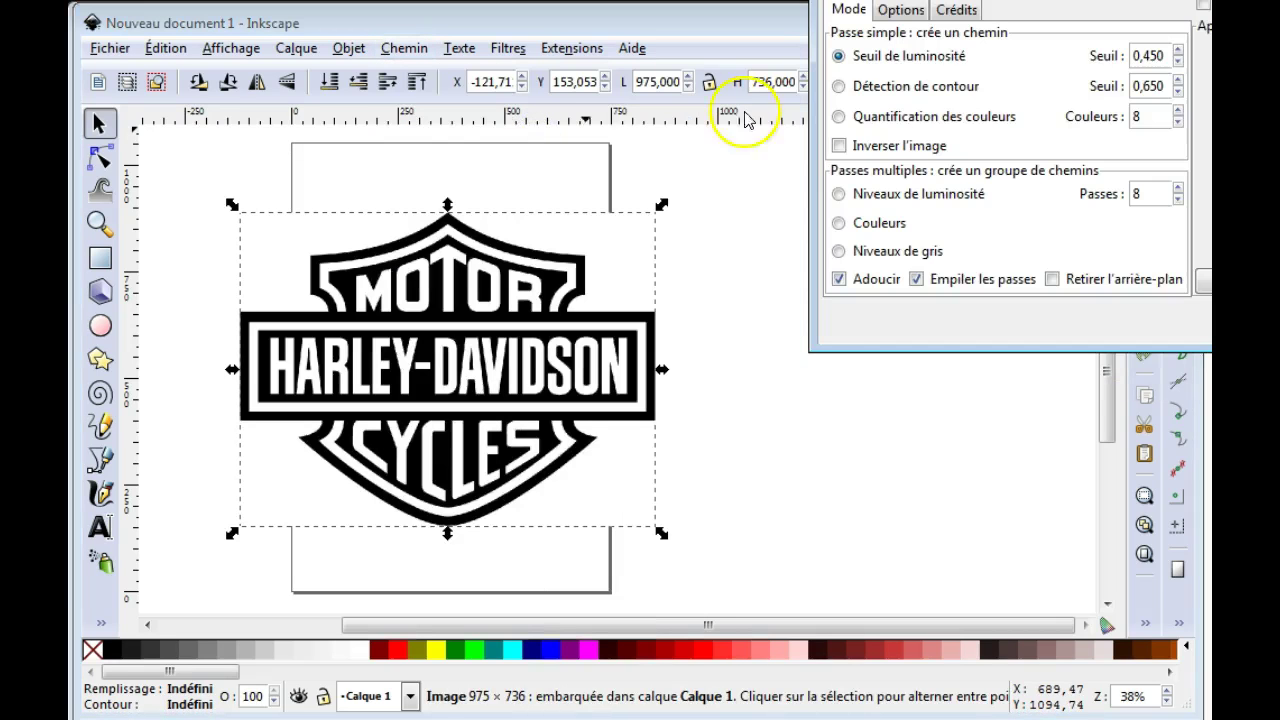
mouse_move(1050, 5)
left_mouse_down()
mouse_move(805, 25)
mouse_move(817, 55)
left_mouse_up()
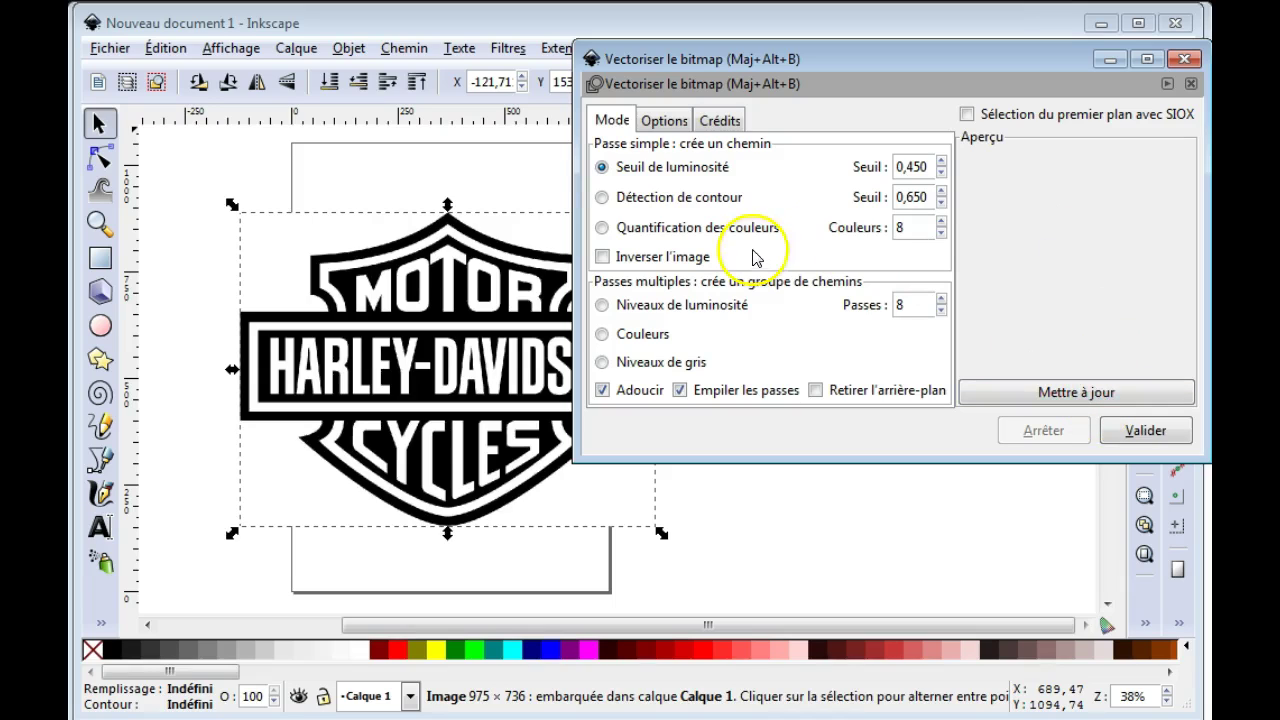
left_click(998, 392)
left_click(959, 447)
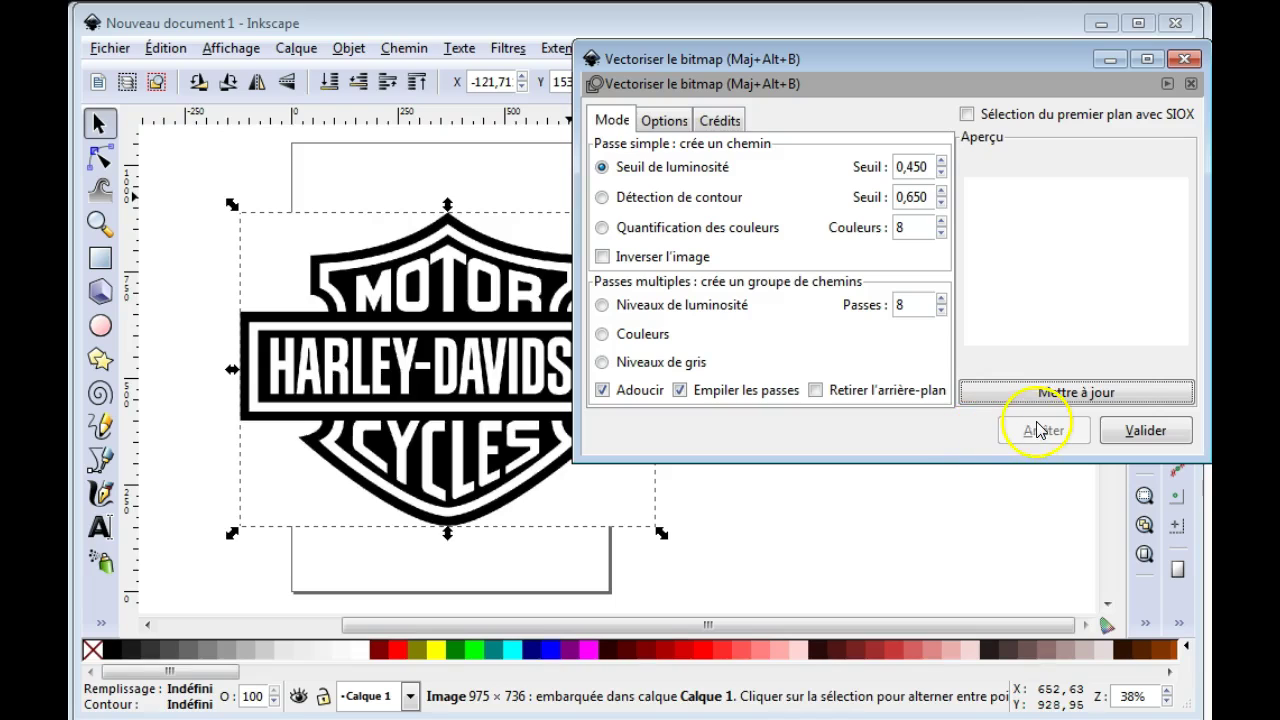
left_click(1058, 398)
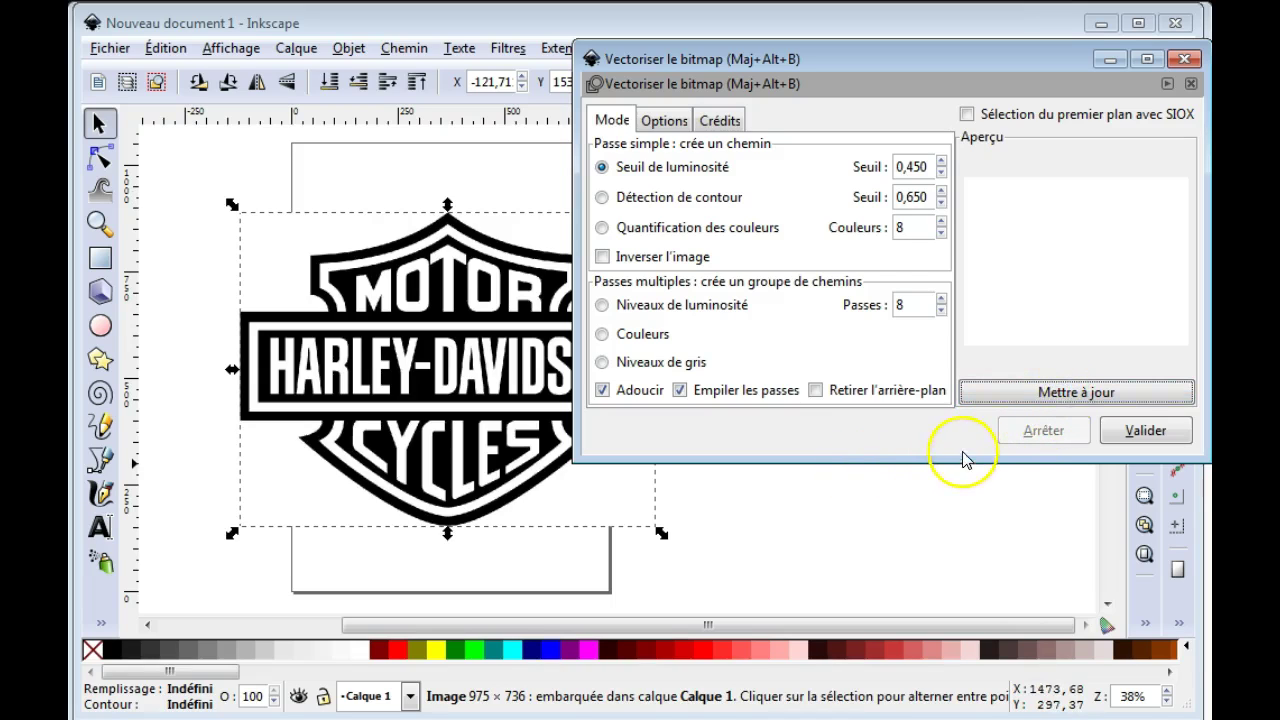
left_click(1143, 437)
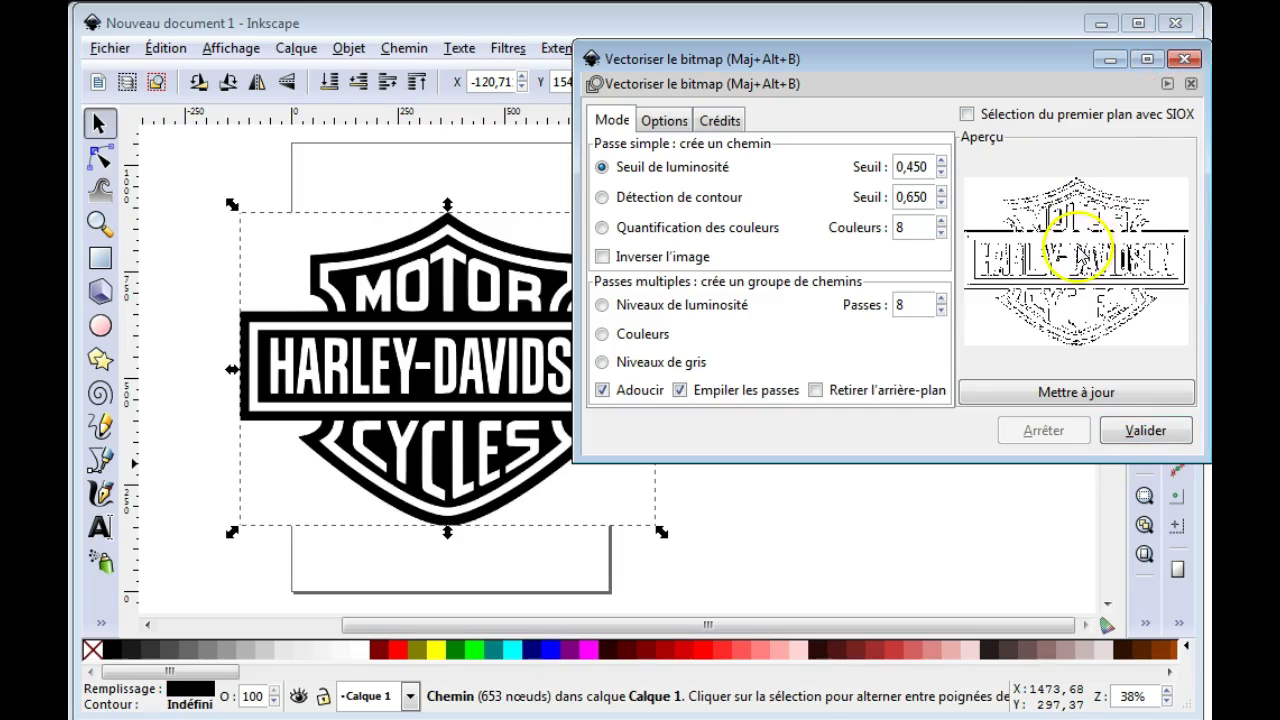
left_click(1188, 57)
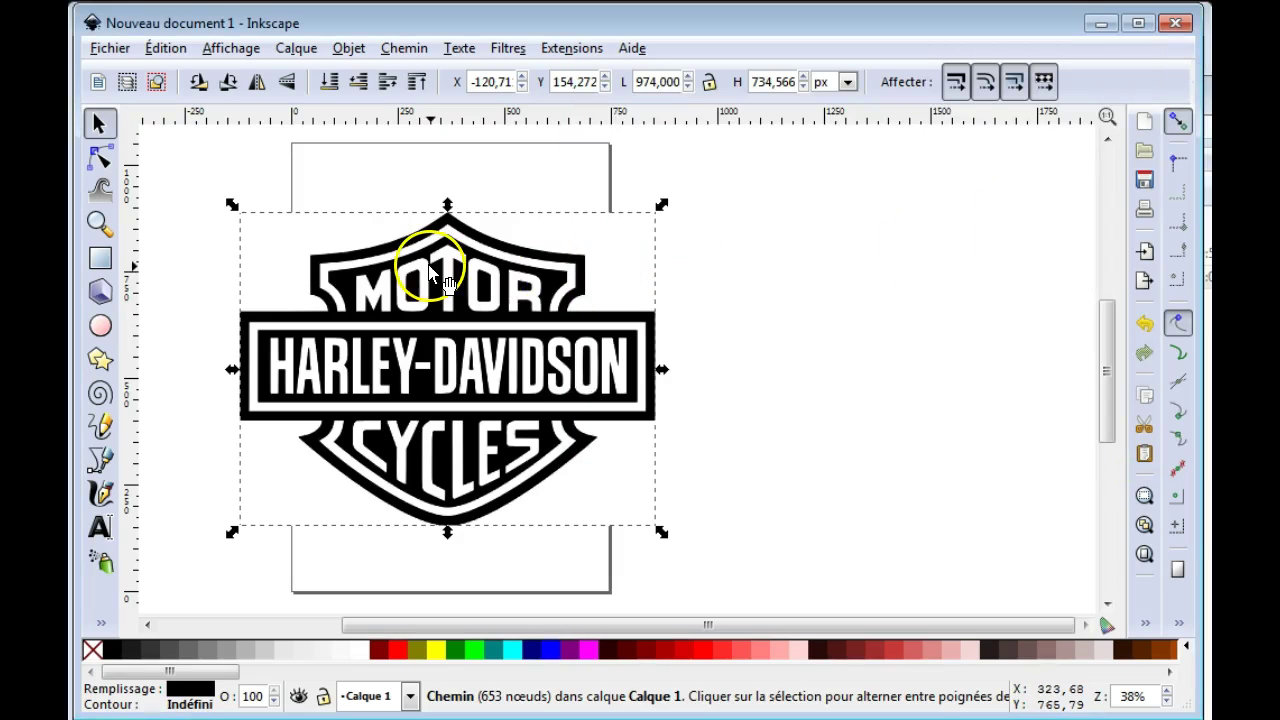
Move the traced logo beside the original and inspect its nodes.
left_click_drag(430, 270, 857, 214)
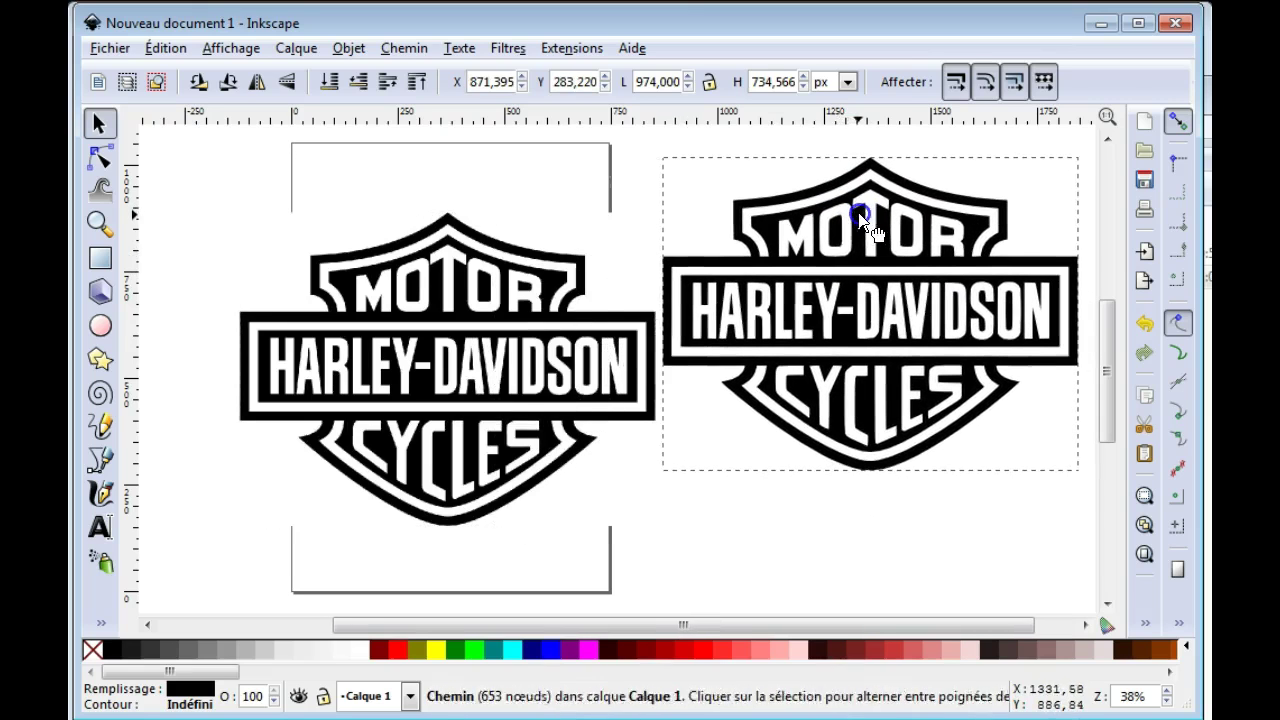
left_click(500, 372)
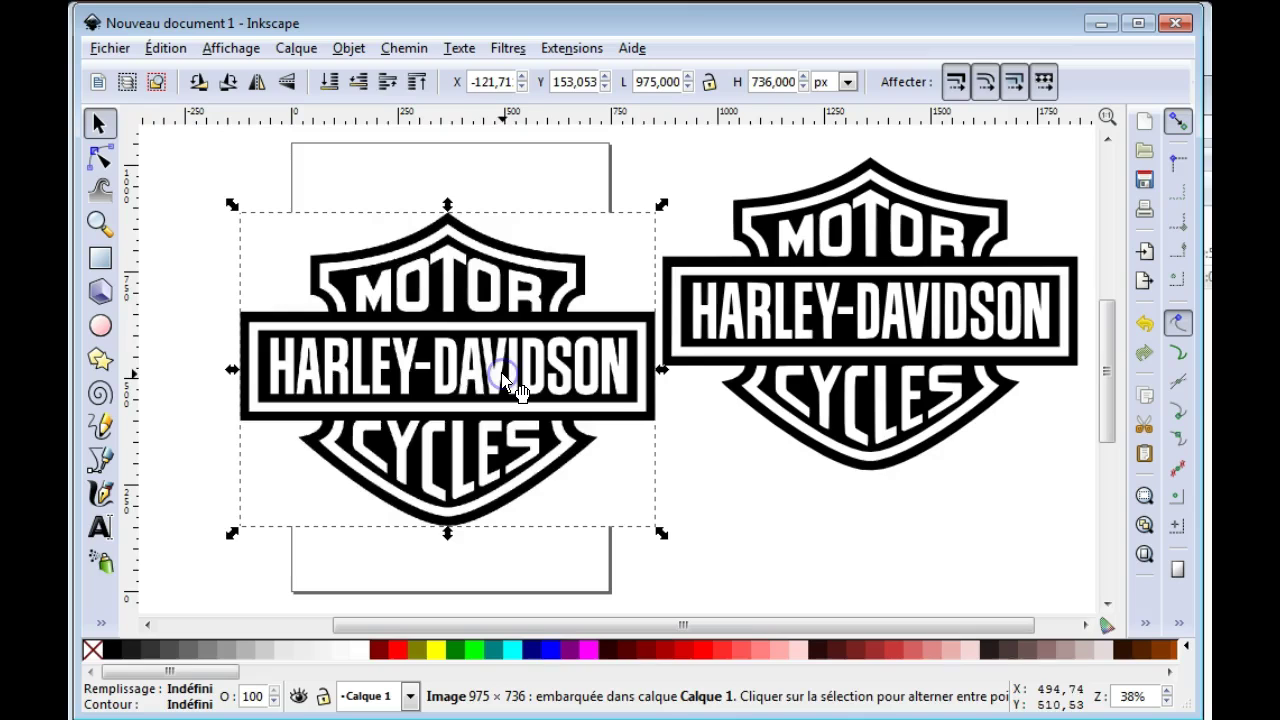
left_click(100, 160)
left_click(882, 283)
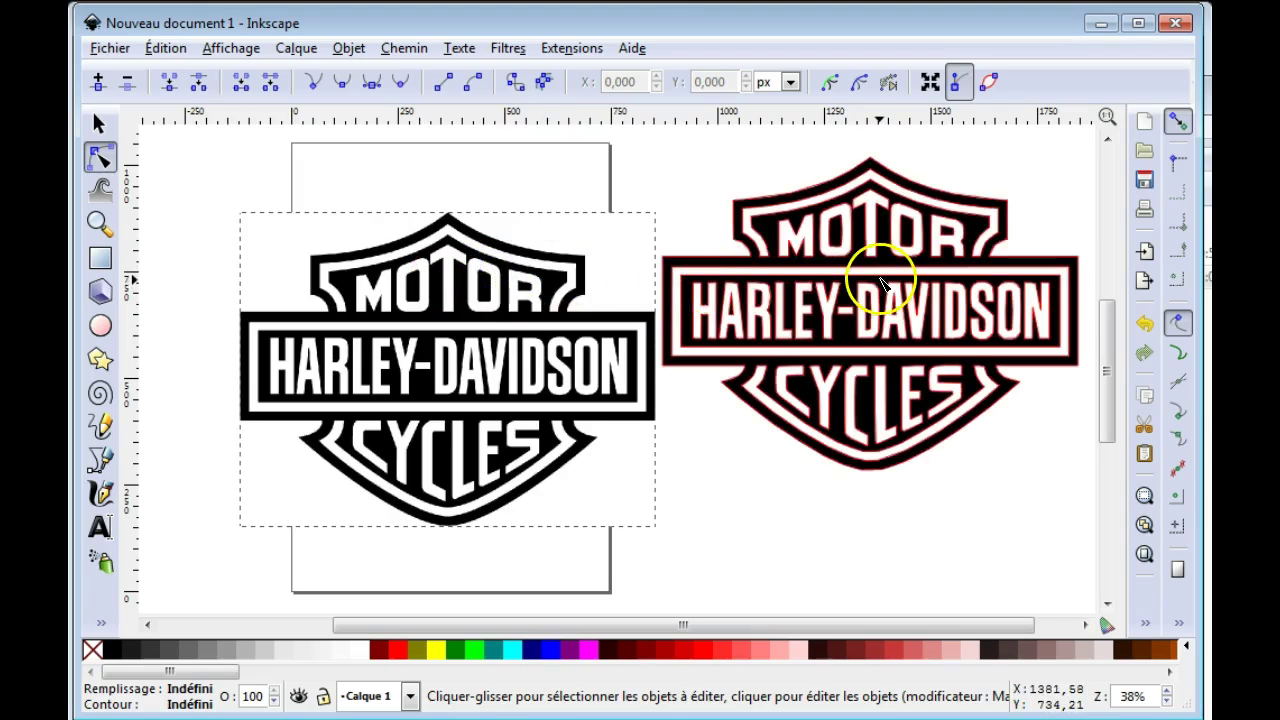
left_click(882, 283)
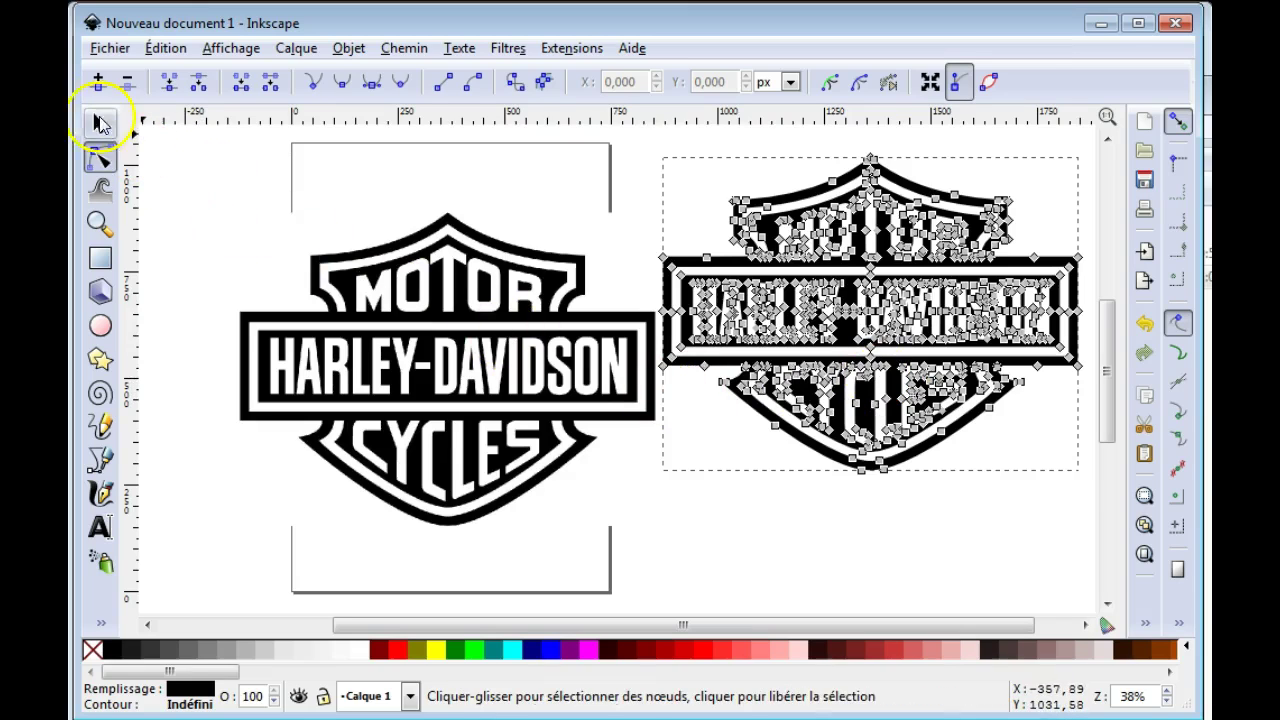
Delete the original bitmap and move the traced vector logo onto the page.
left_click(100, 122)
left_click(390, 228)
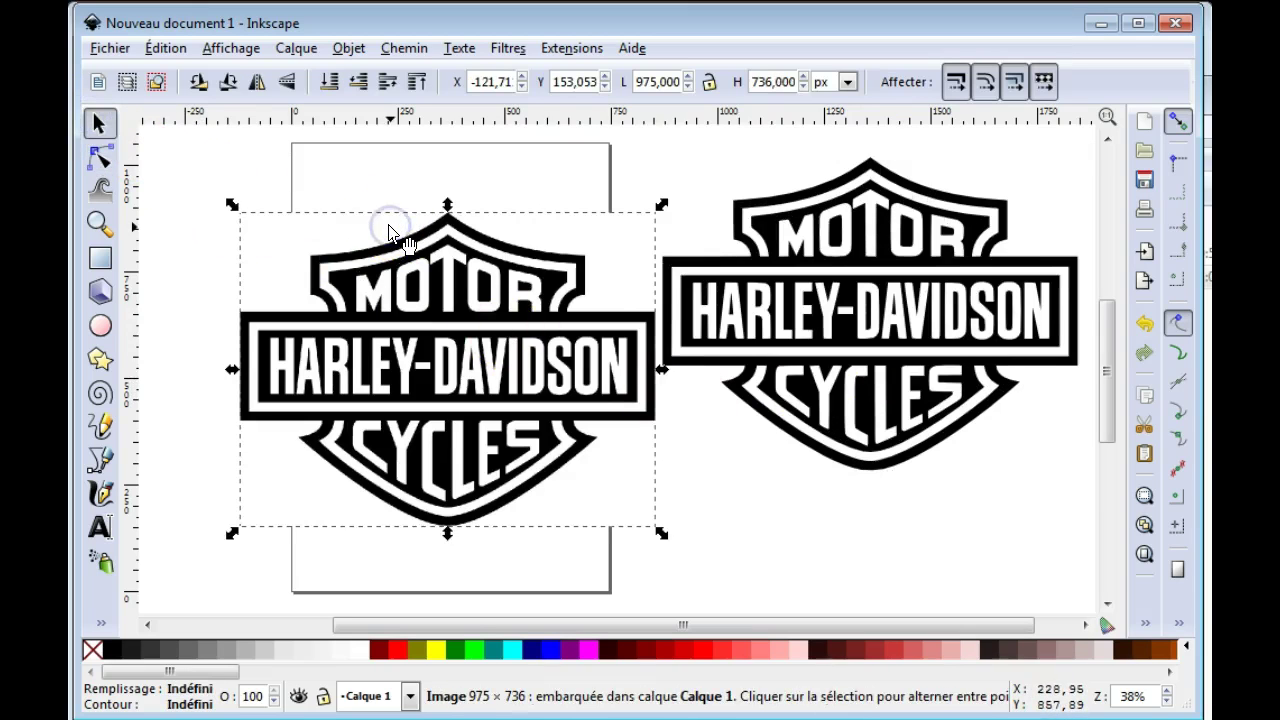
key("Delete")
left_click(703, 190)
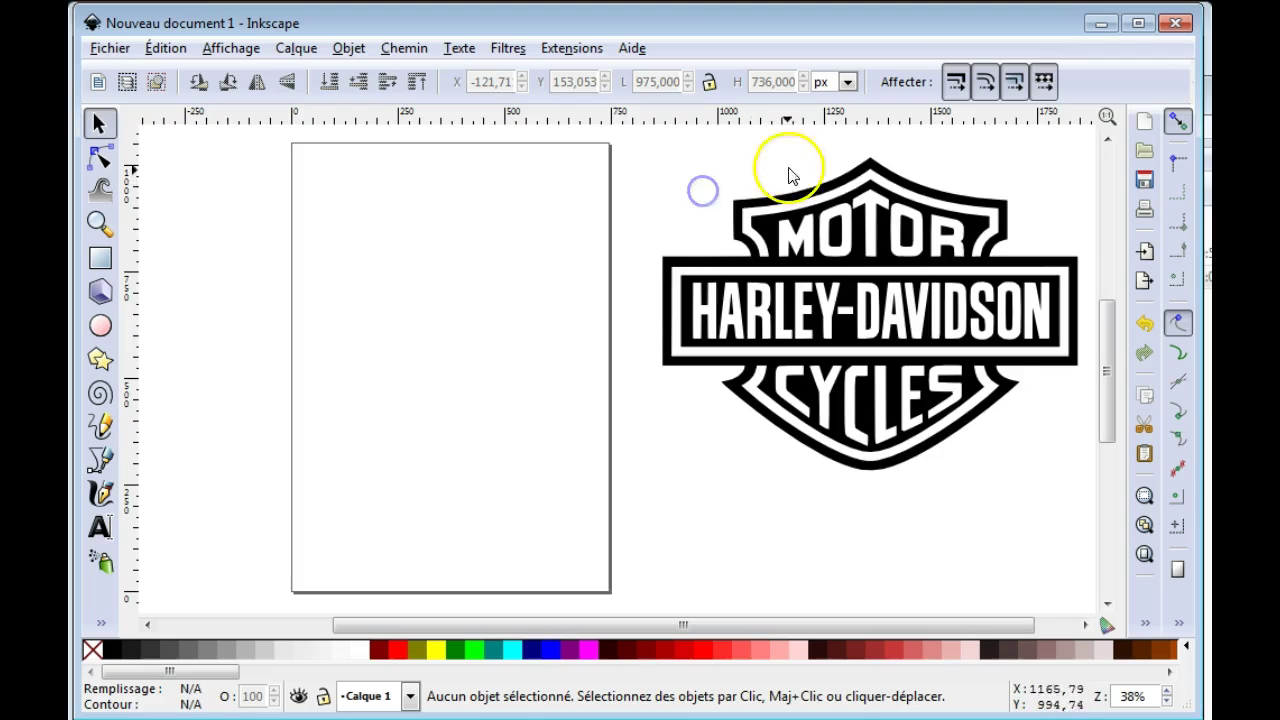
left_click_drag(870, 172, 423, 205)
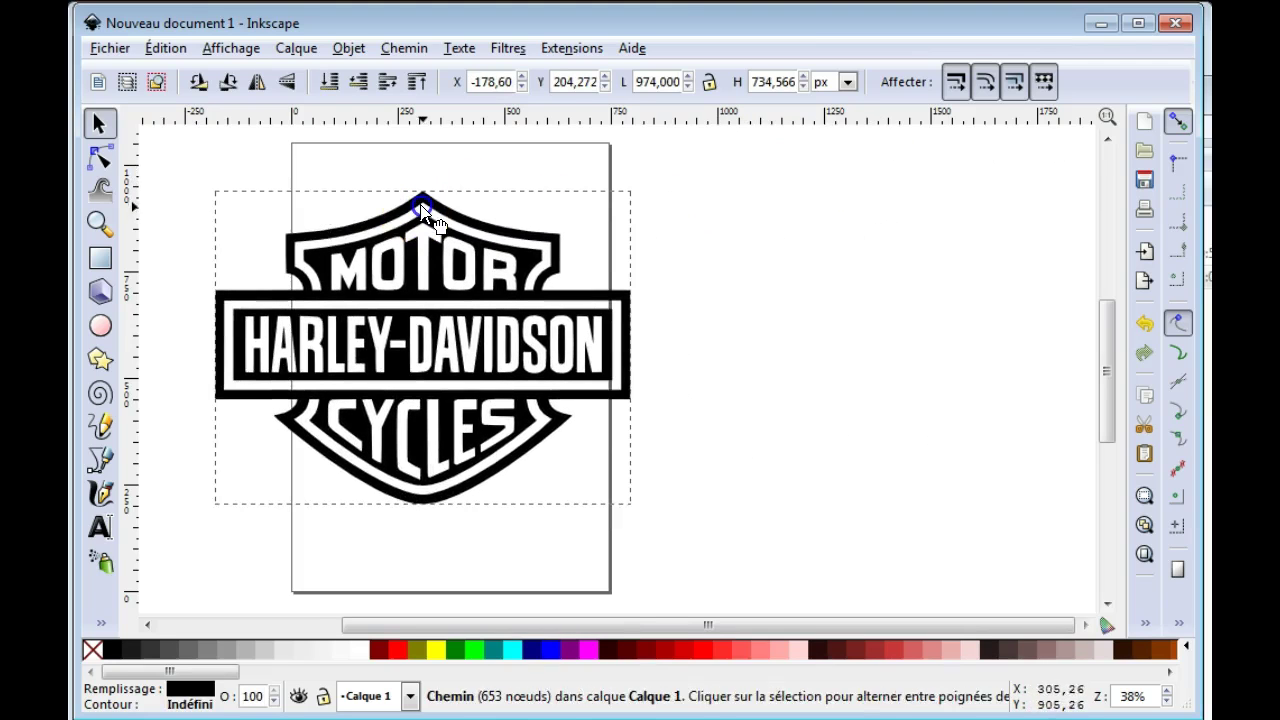
Start Save As and choose the Desktop Cutting Plotter DXF R14 format.
left_click(96, 50)
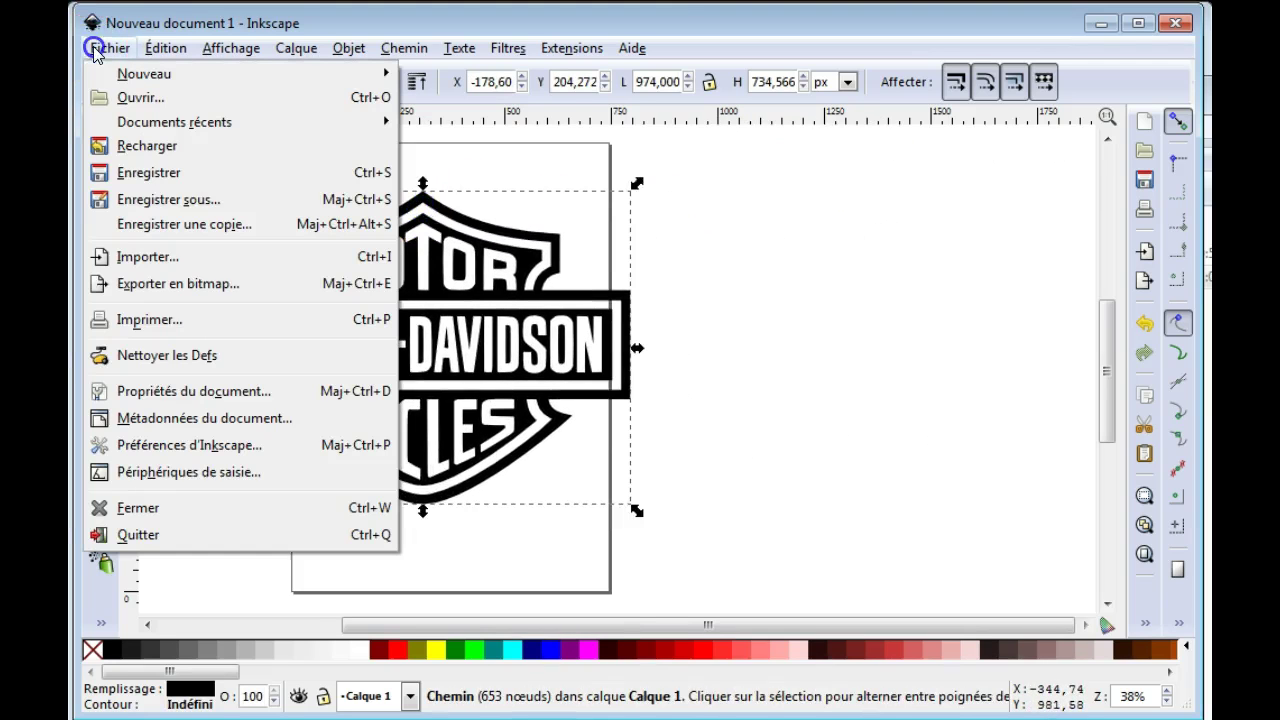
left_click(96, 50)
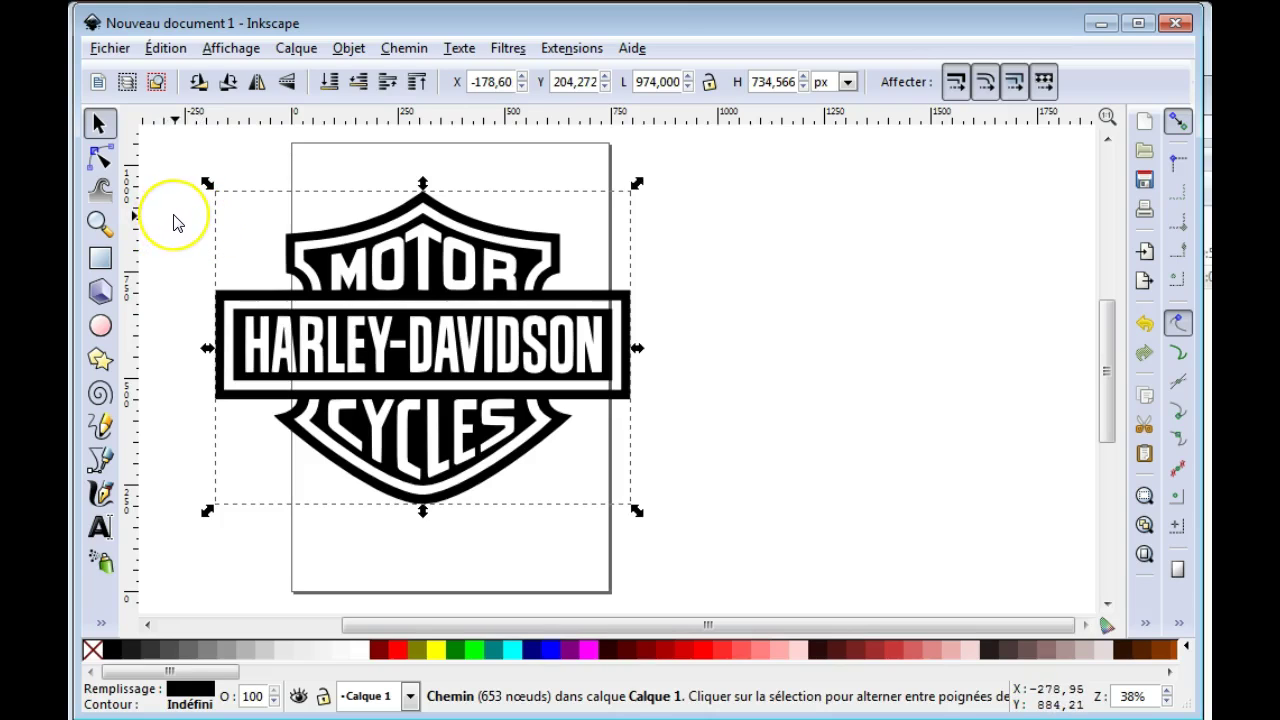
left_click(110, 50)
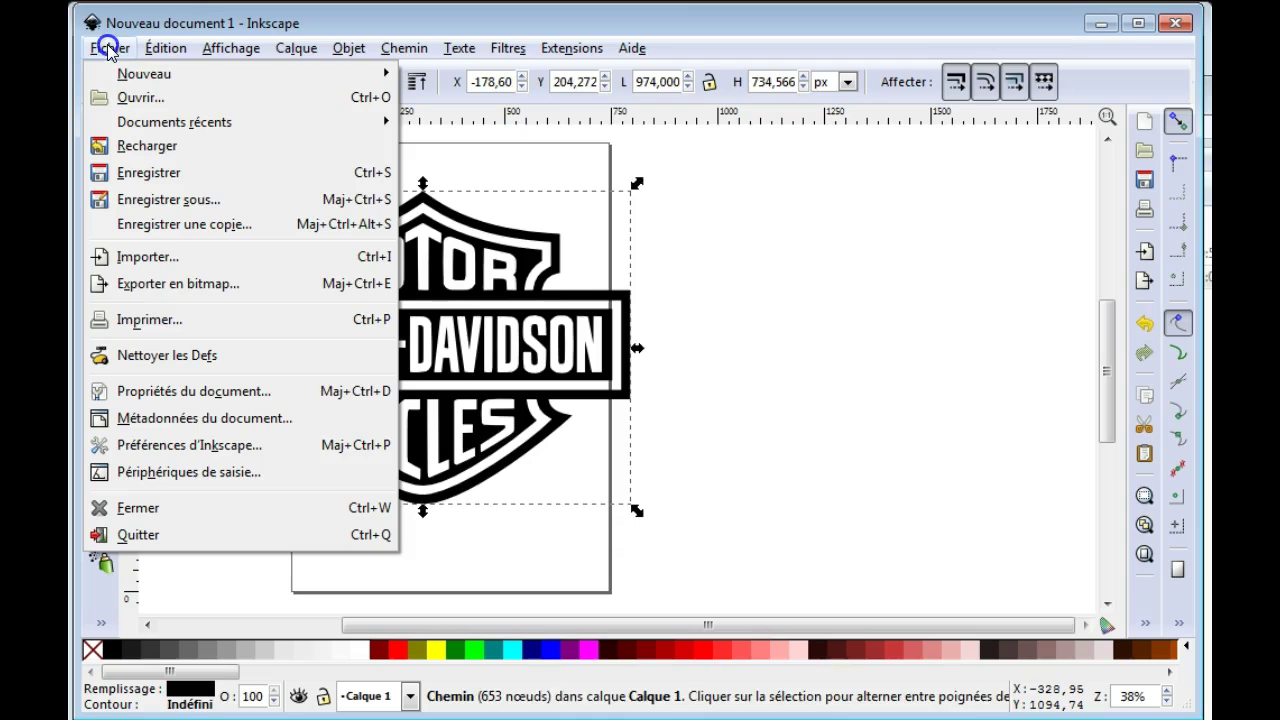
left_click(203, 201)
left_click(325, 303)
mouse_move(322, 316)
left_mouse_down()
mouse_move(410, 527)
mouse_move(396, 517)
mouse_move(423, 518)
left_mouse_up()
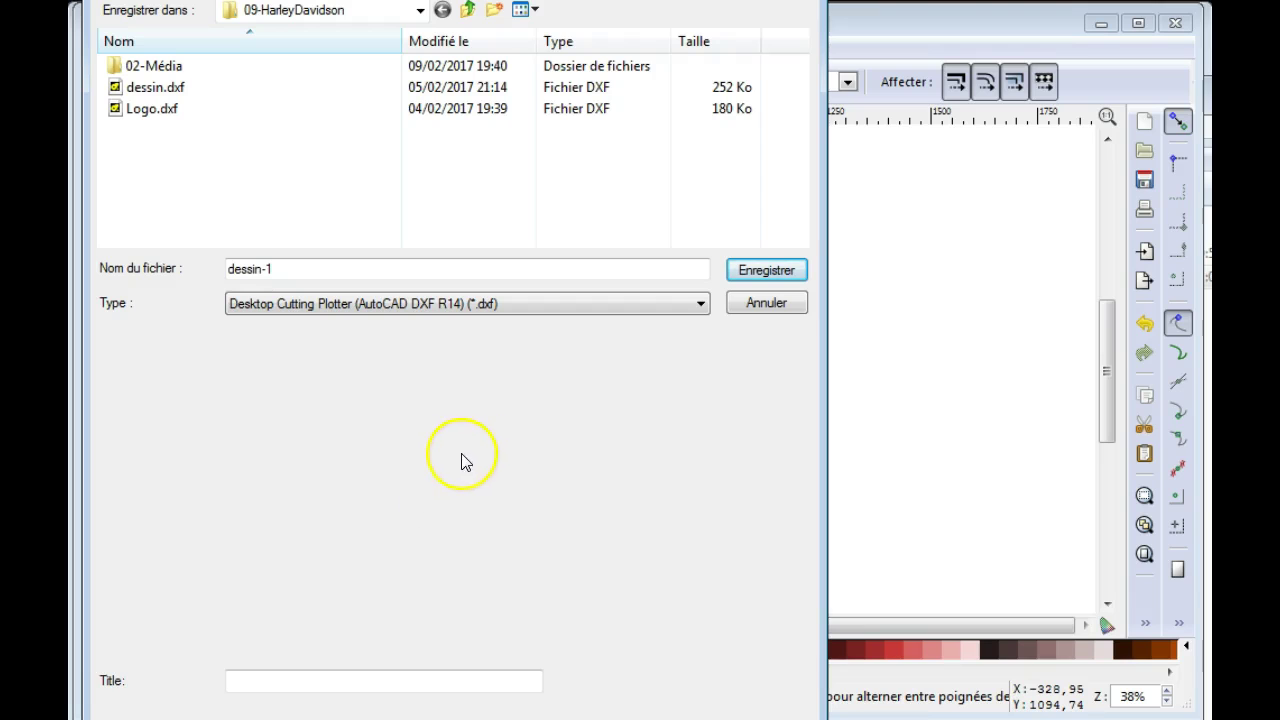
Save as 'Logo Harley Davidson.dxf' in 10-Image--DXF--Cambam-Polyligne, then close Inkscape without saving.
left_click(467, 12)
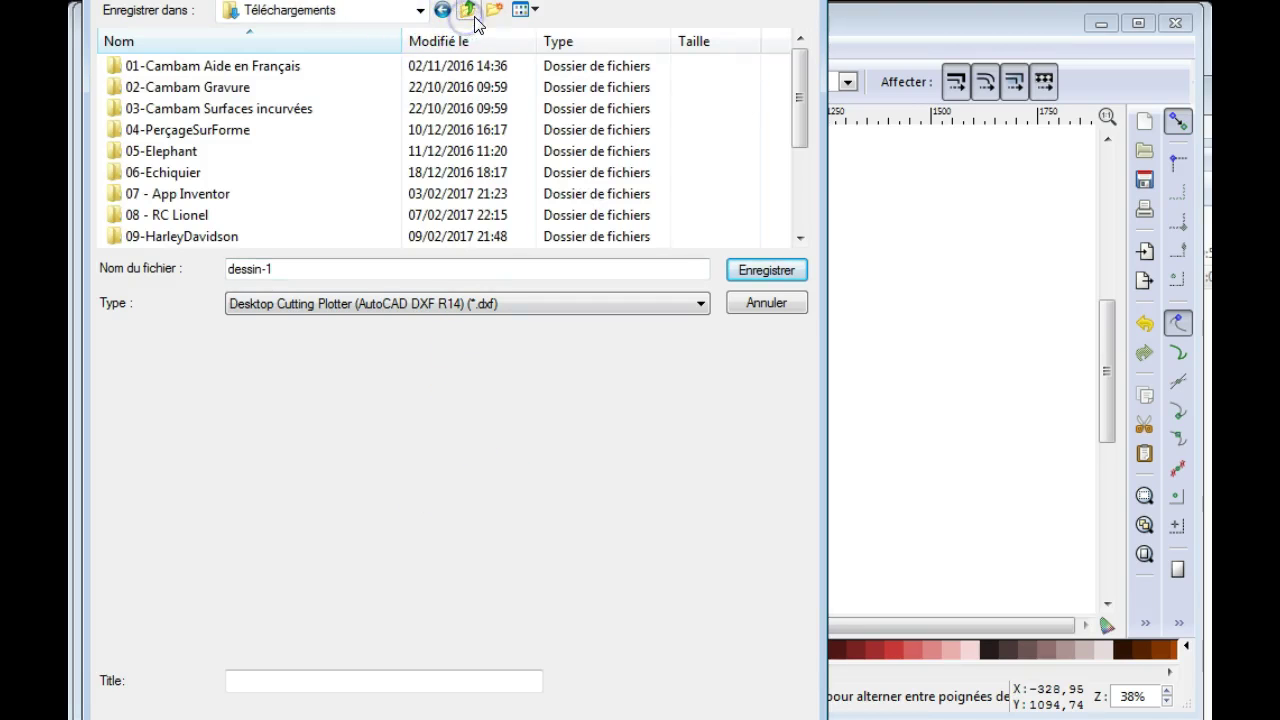
left_click(260, 231)
scroll(250, 215, "down", 1)
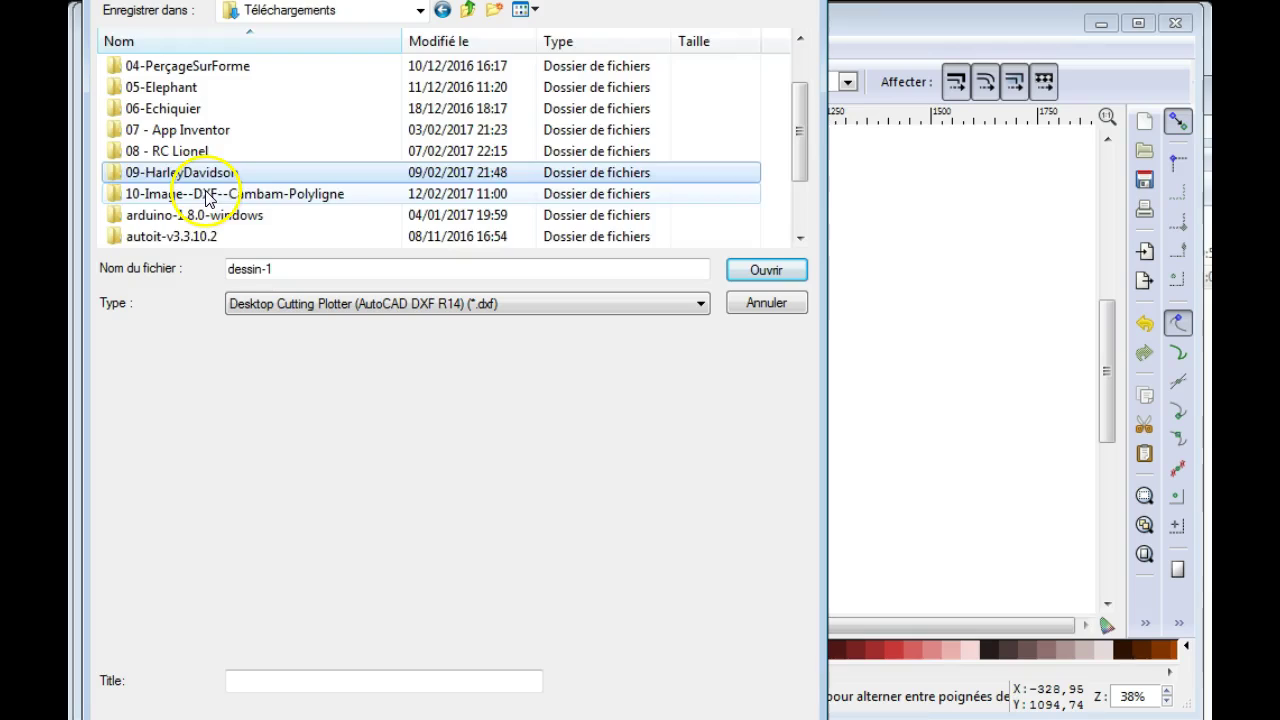
double_click(207, 196)
left_click(292, 270)
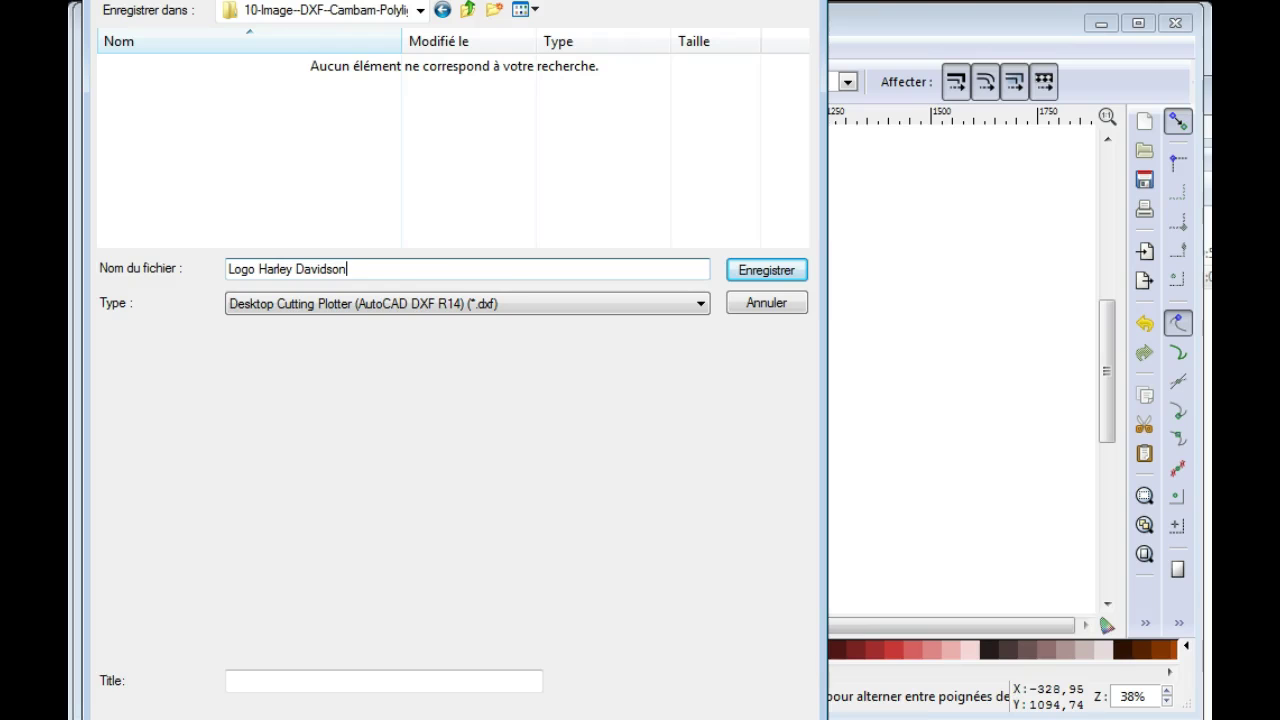
left_click(766, 270)
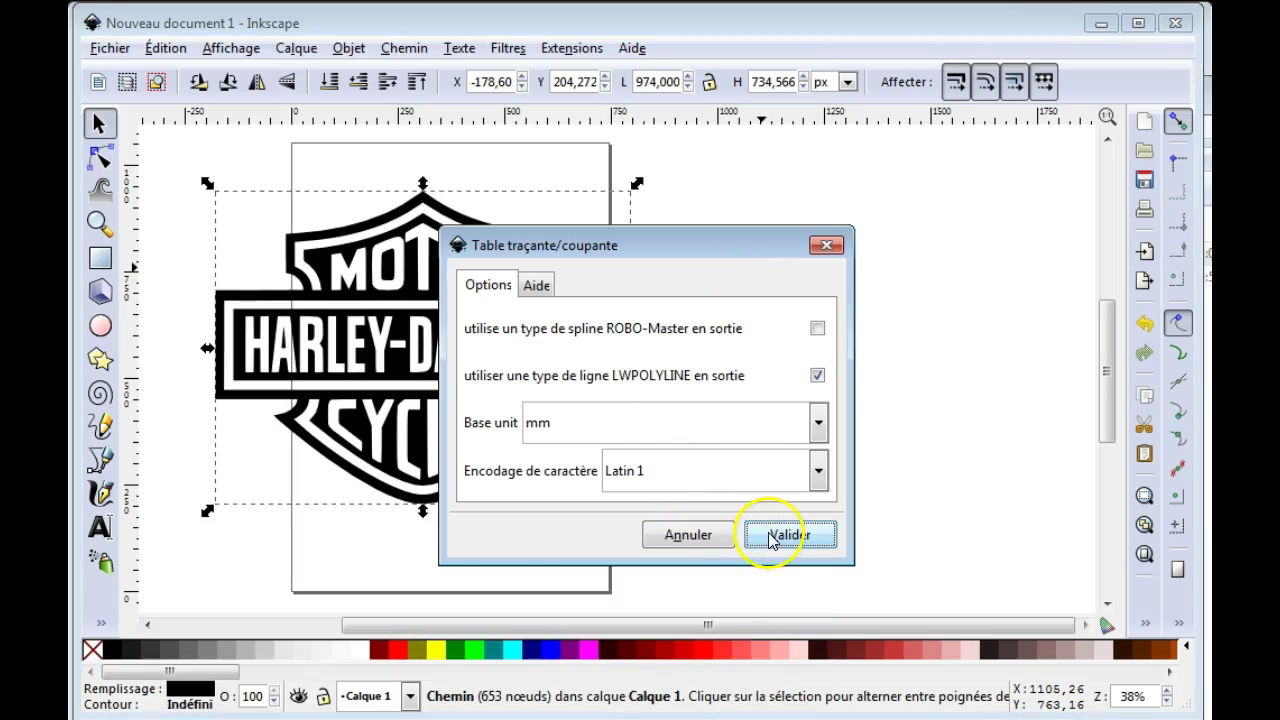
left_click(772, 535)
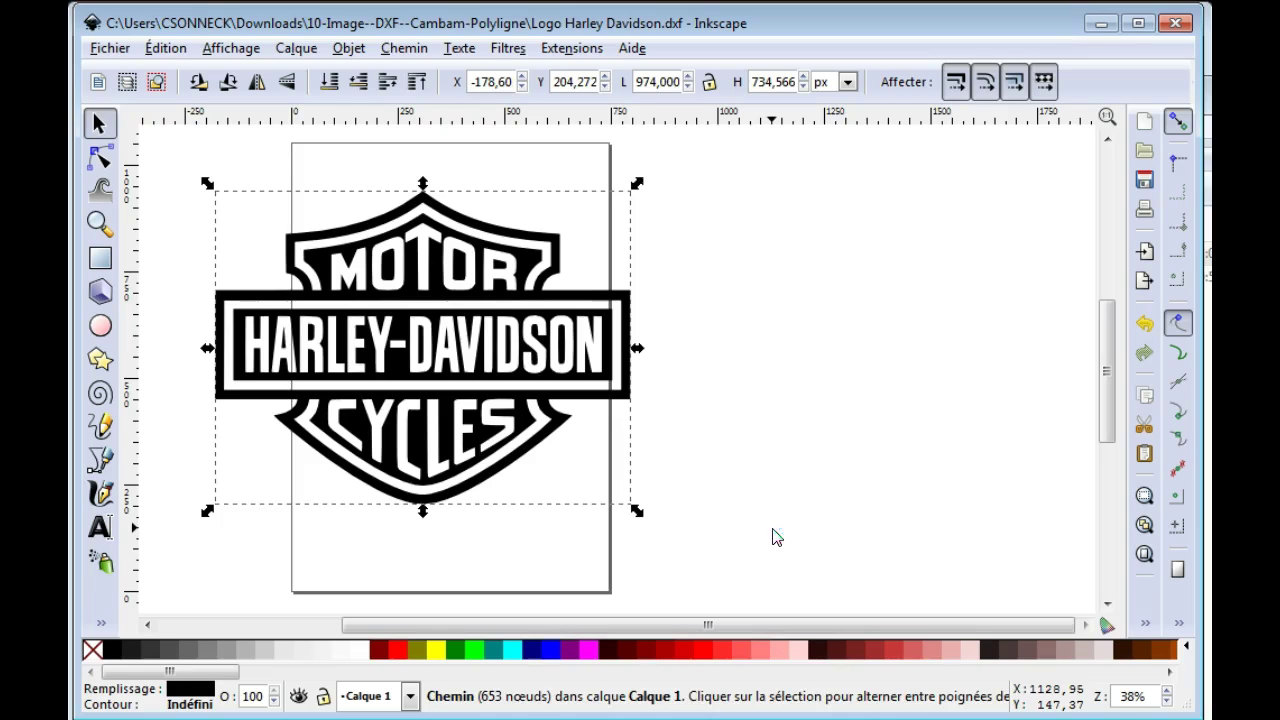
left_click(1175, 23)
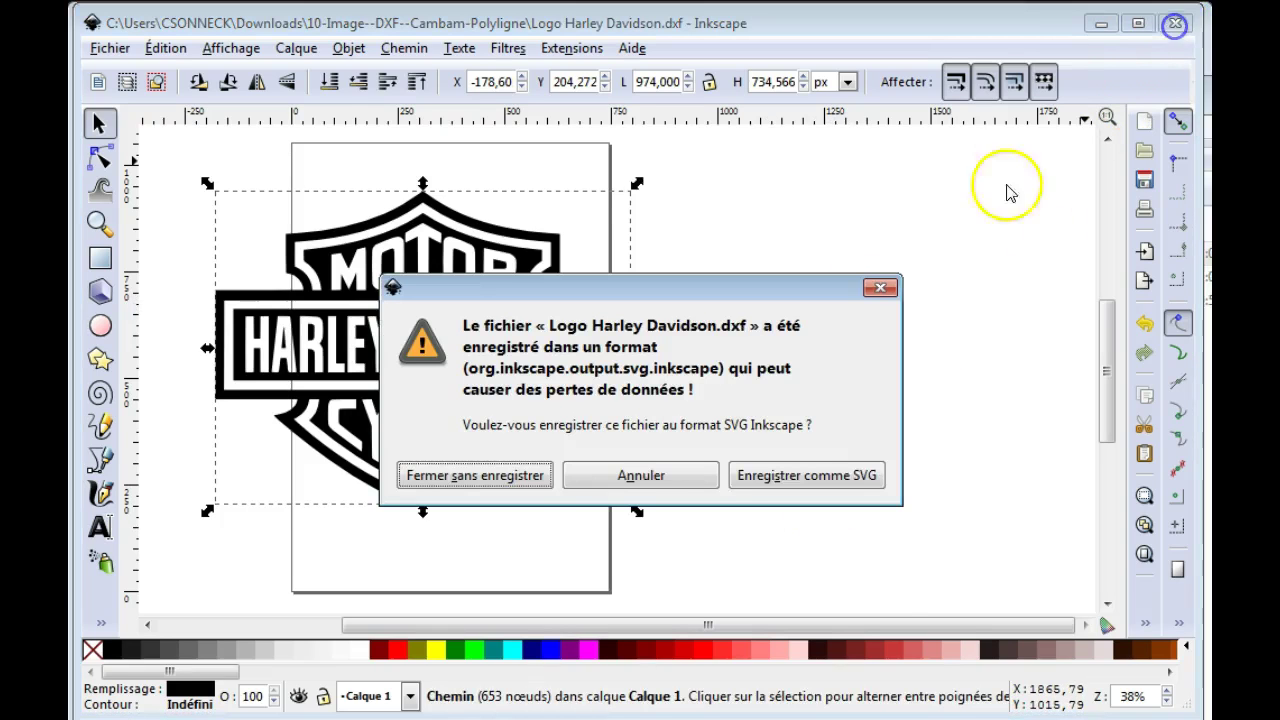
left_click(435, 477)
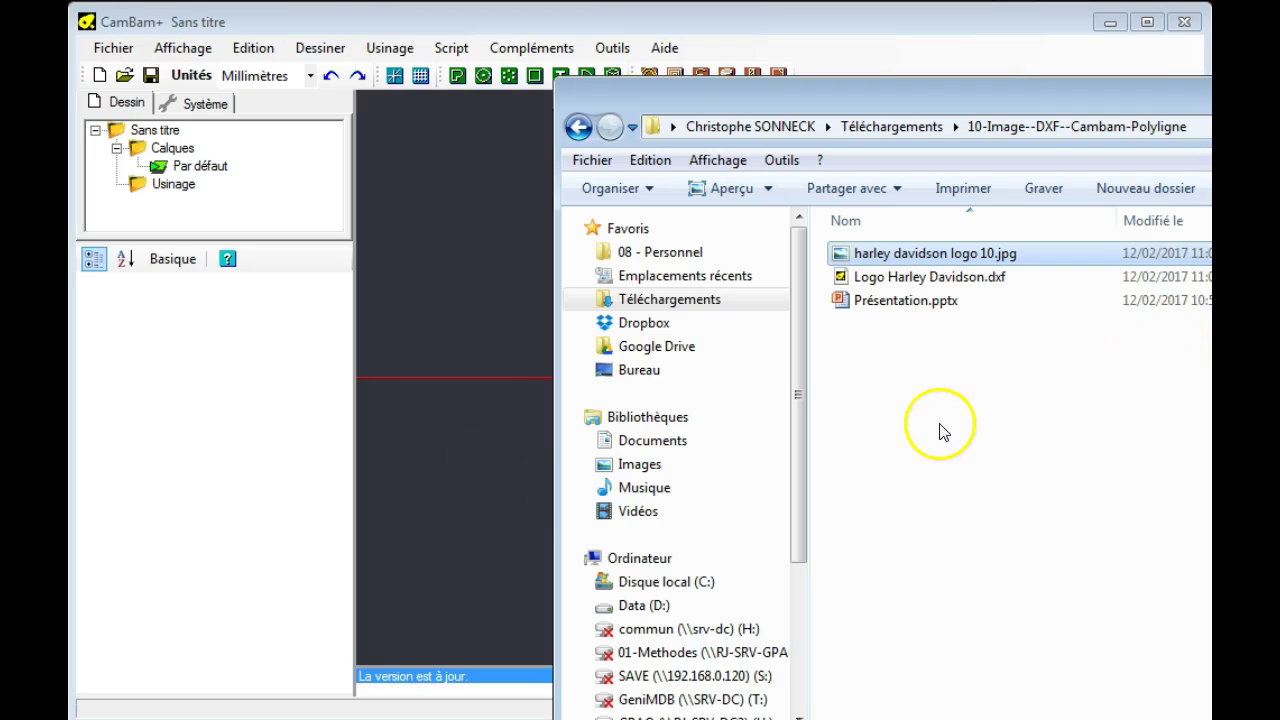
Drag 'Logo Harley Davidson.dxf' from Explorer onto the CamBam+ canvas to load it.
left_click(919, 281)
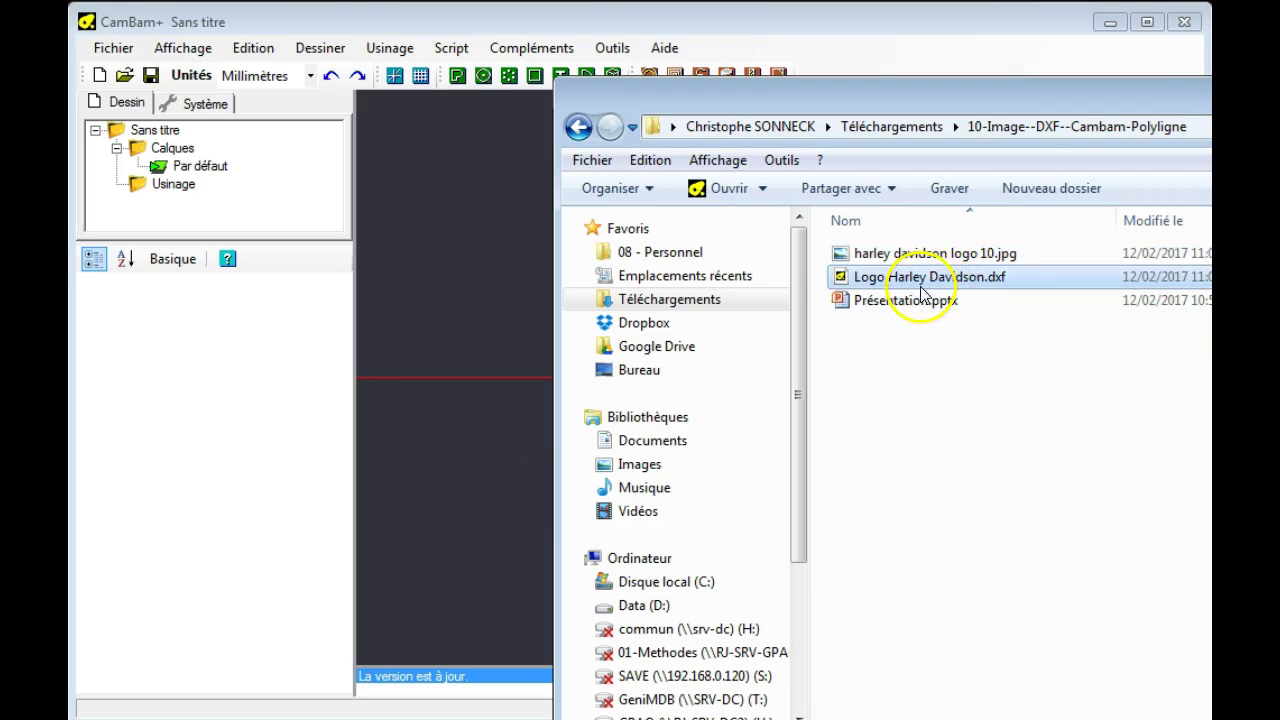
left_click_drag(963, 100, 513, 28)
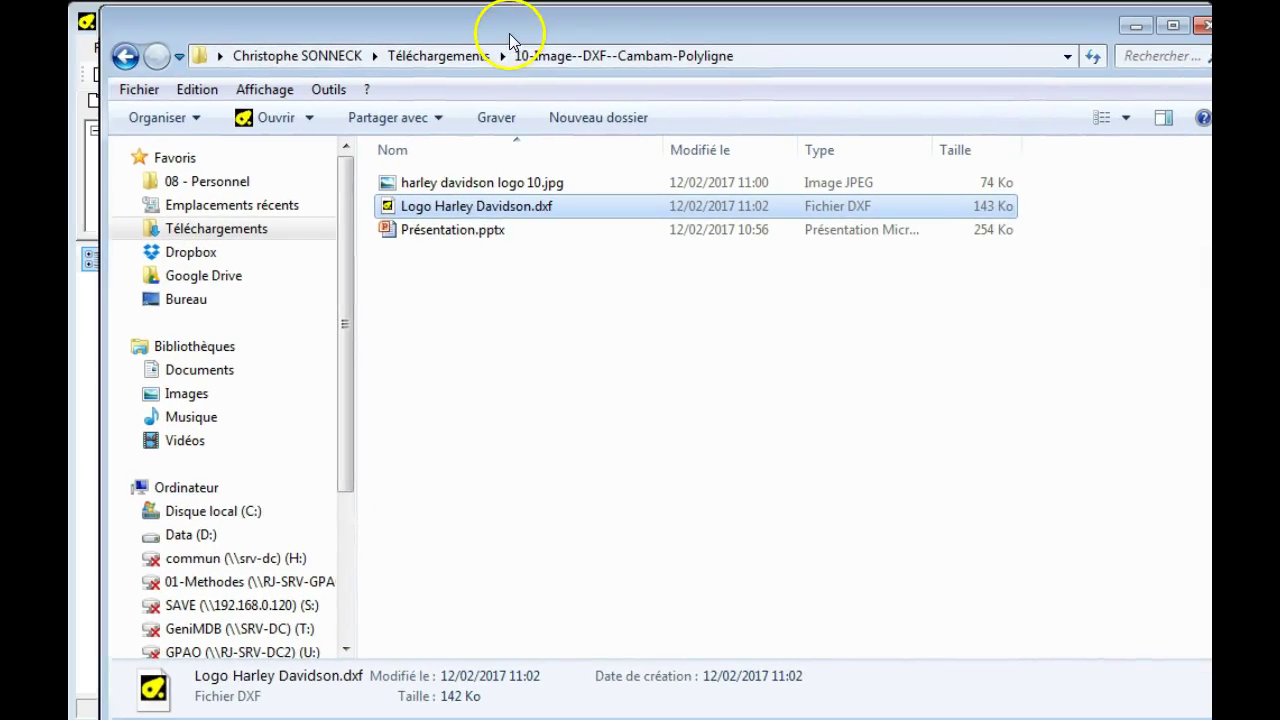
mouse_move(929, 277)
left_click_drag(494, 57, 1120, 122)
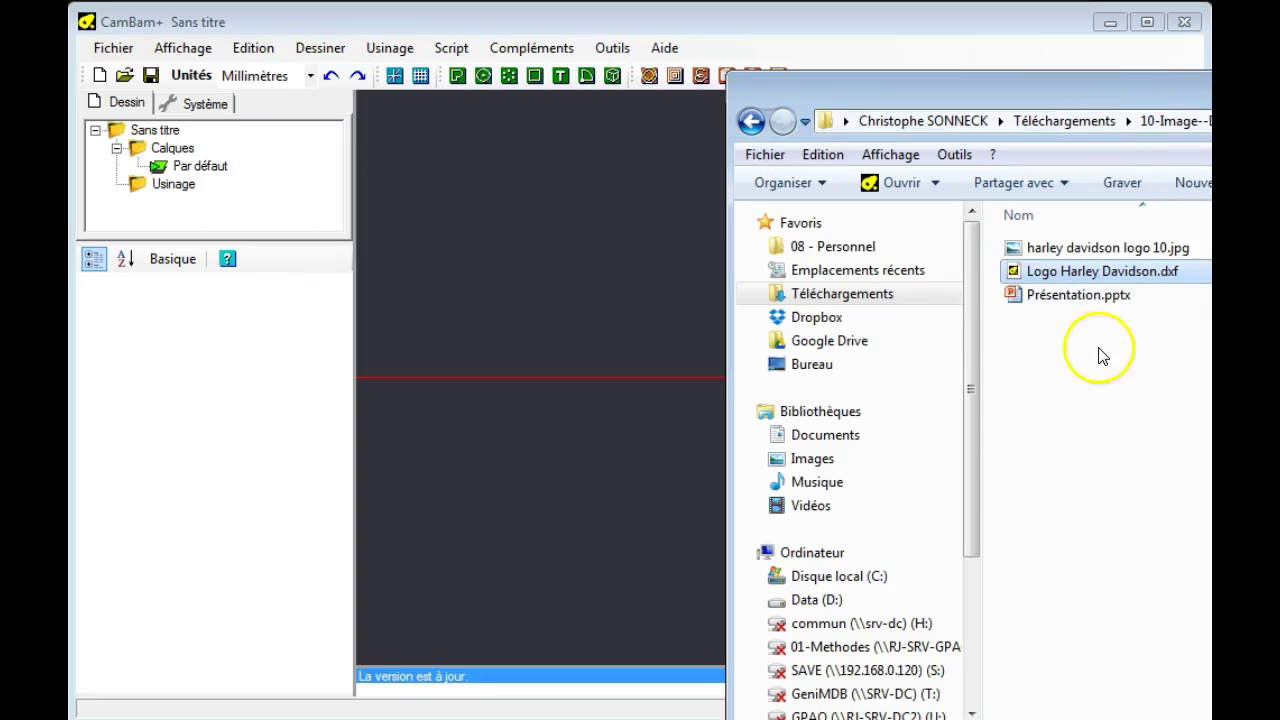
left_click_drag(1065, 278, 624, 307)
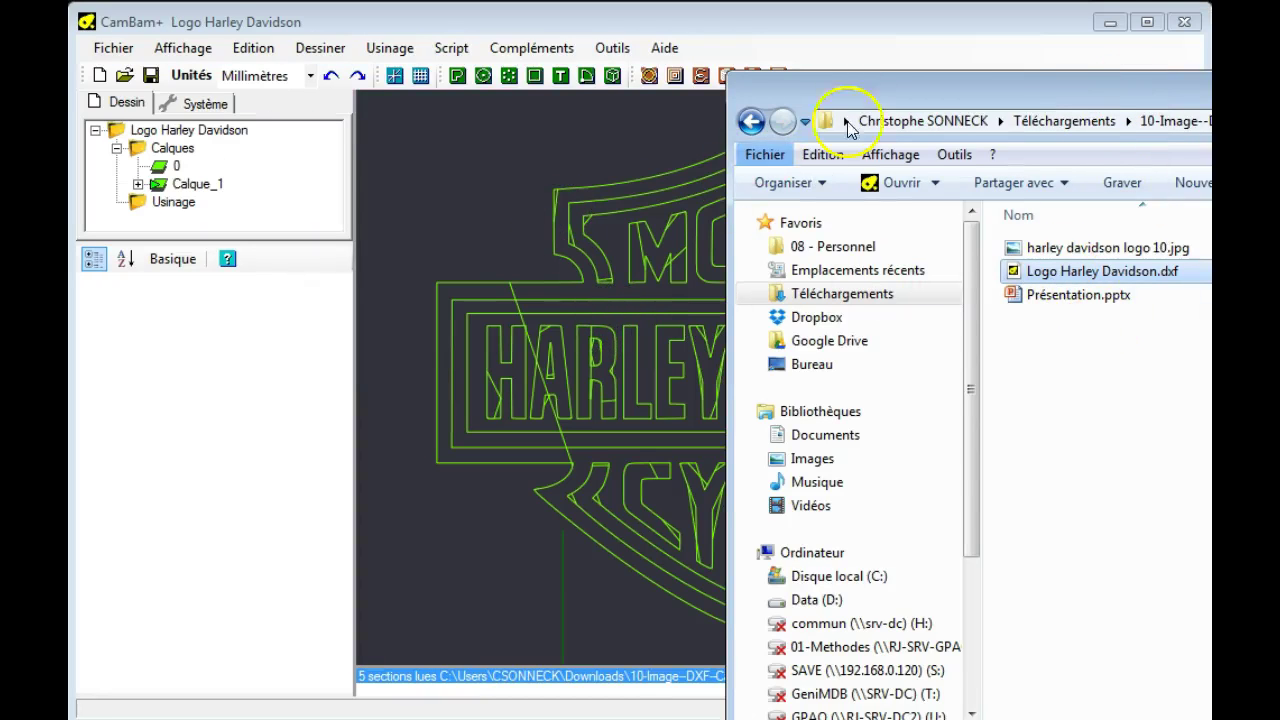
mouse_move(908, 104)
left_mouse_down()
mouse_move(592, 70)
mouse_move(332, 63)
left_mouse_up()
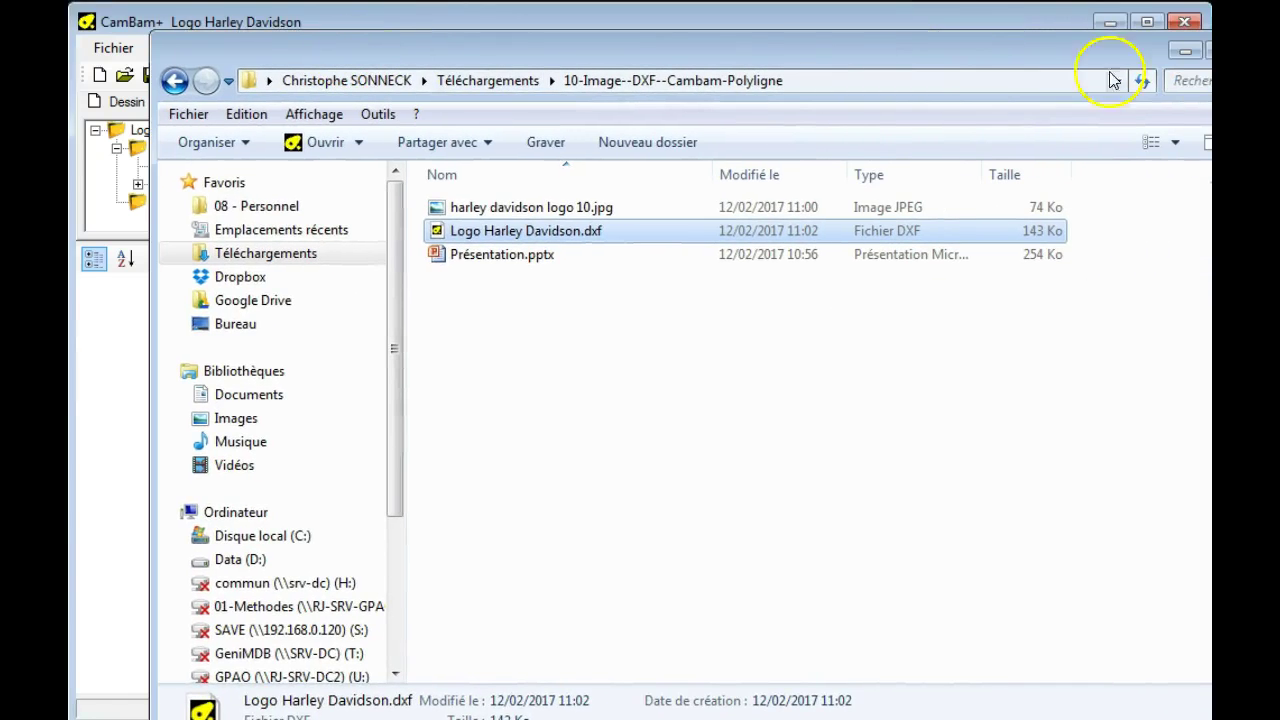
left_click(1185, 54)
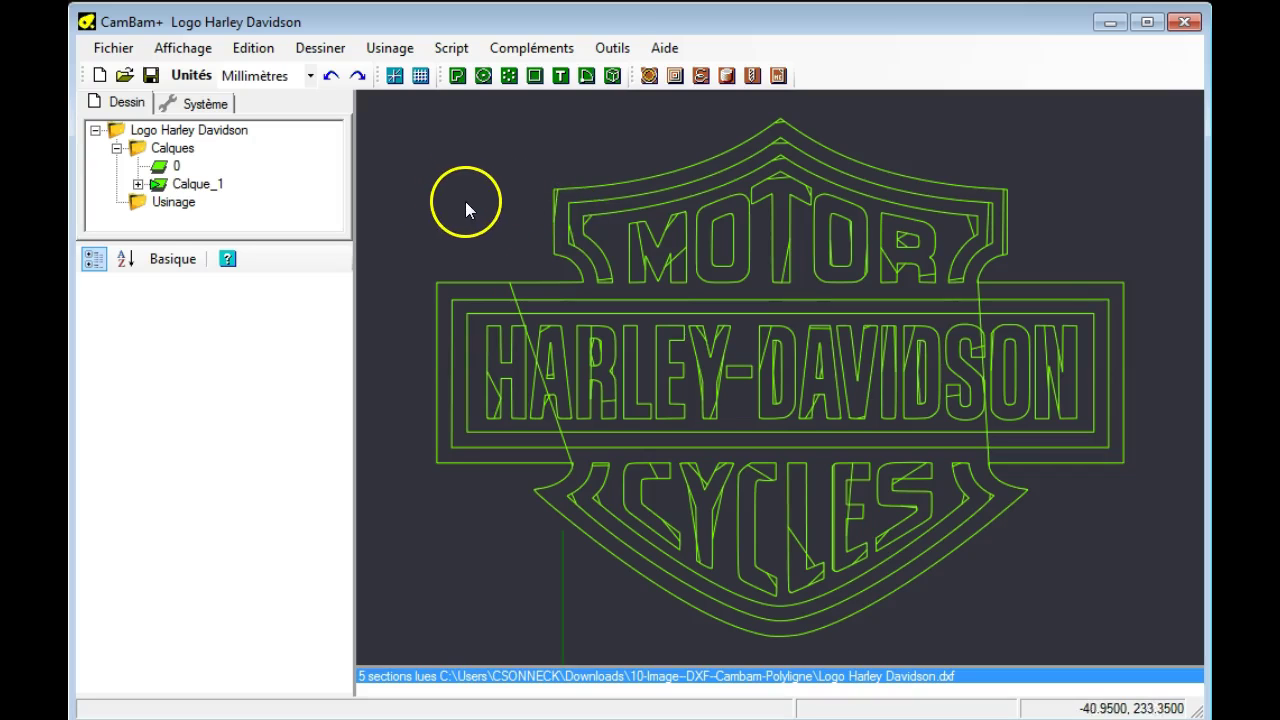
Zoom out and delete the stray polyline (ID 14) at the logo's top-left.
scroll(586, 193, "up", 1)
scroll(585, 194, "up", 1)
scroll(584, 194, "up", 1)
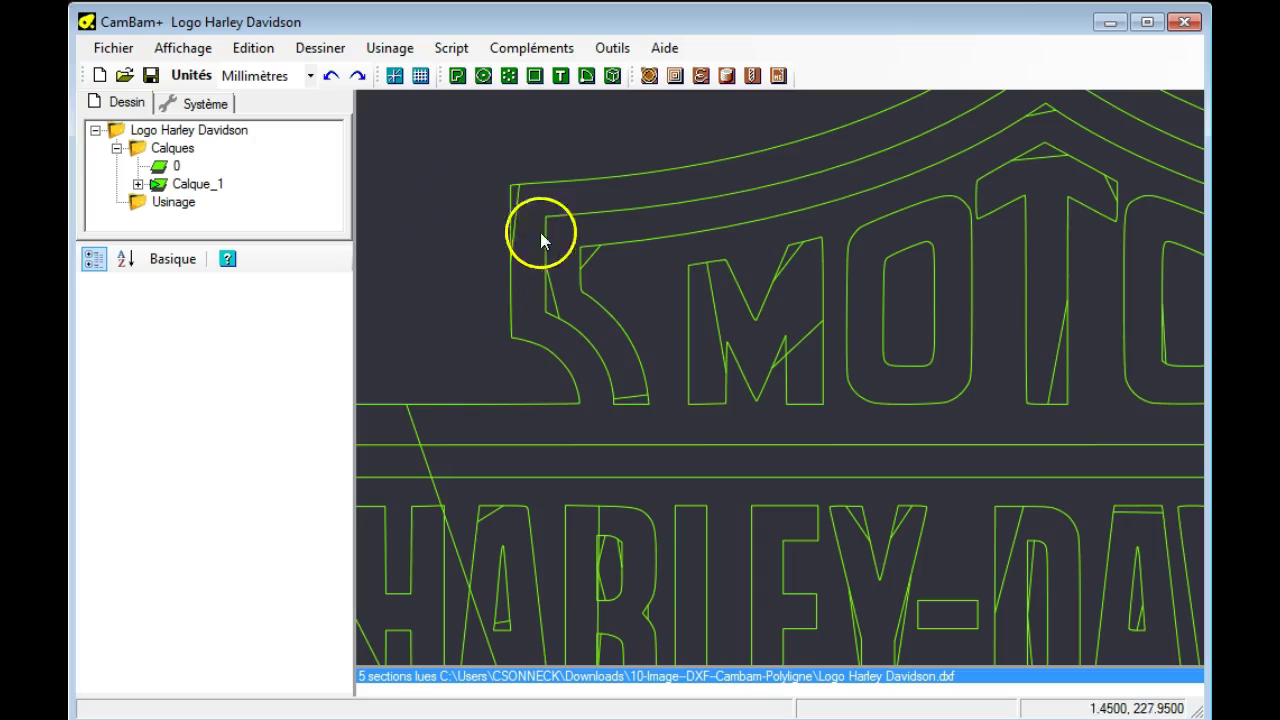
left_click(520, 197)
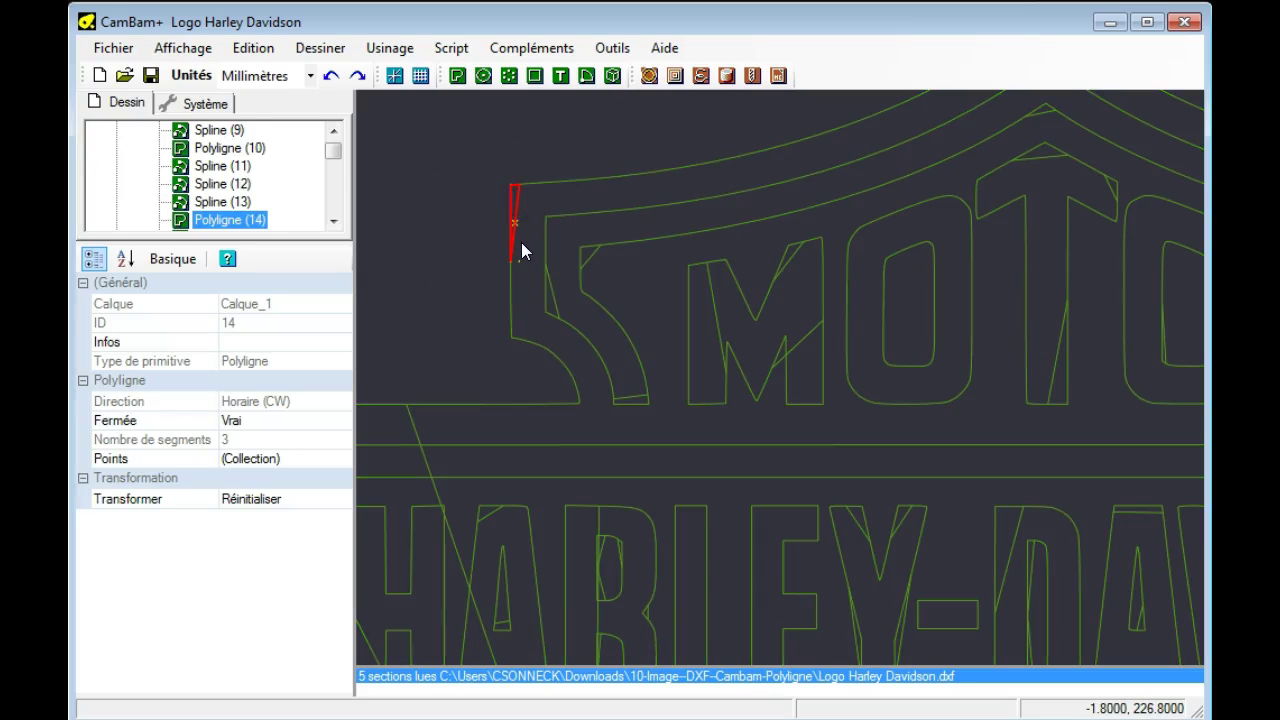
key("Delete")
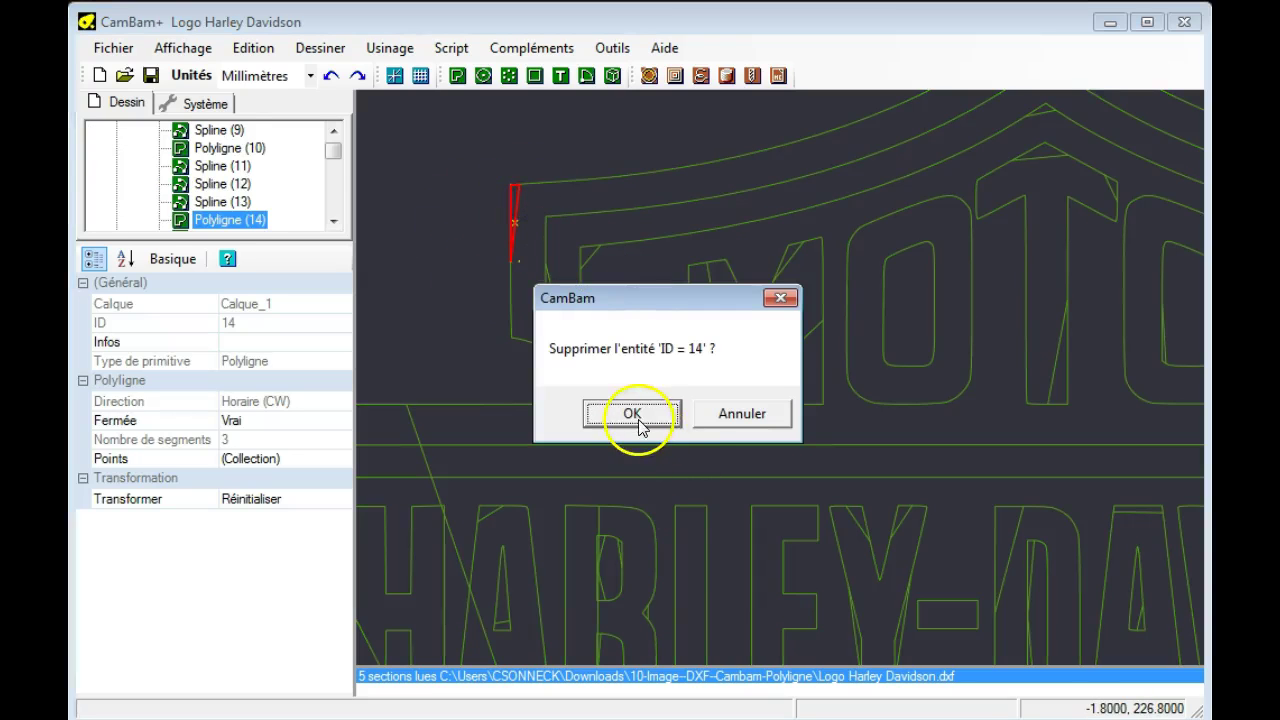
left_click(636, 415)
Zoom and pan so the entire bar-and-shield logo fits the canvas.
left_click(411, 276)
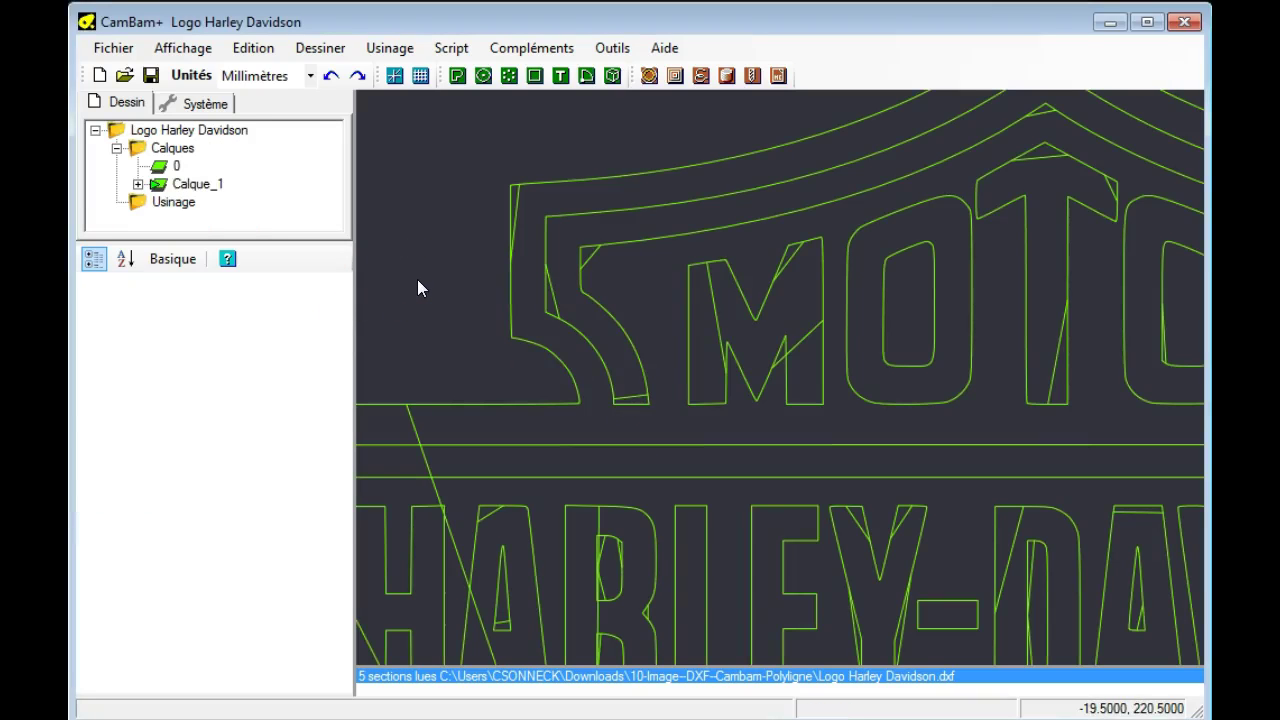
scroll(417, 288, "down", 2)
scroll(410, 290, "down", 2)
mouse_move(410, 271)
middle_mouse_down()
mouse_move(451, 230)
mouse_move(465, 235)
middle_mouse_up()
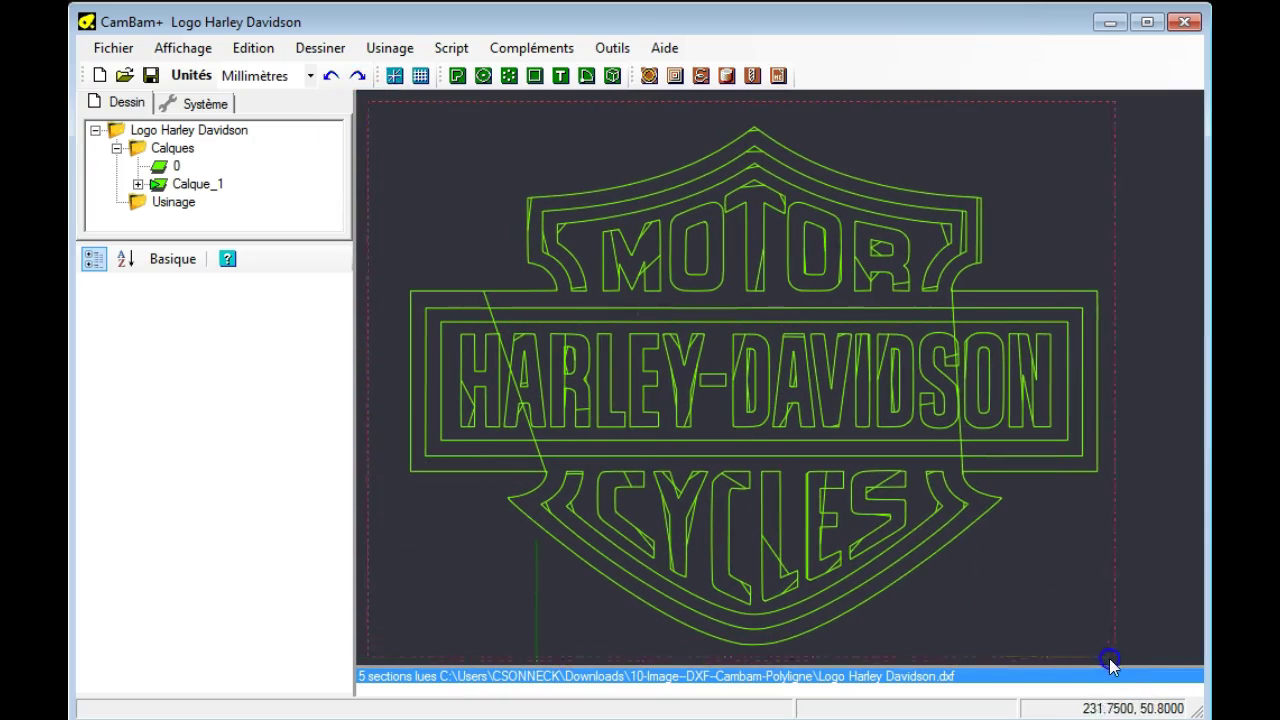
Select the whole logo and explode it with Edition > Décomposer.
left_click_drag(1109, 658, 1180, 664)
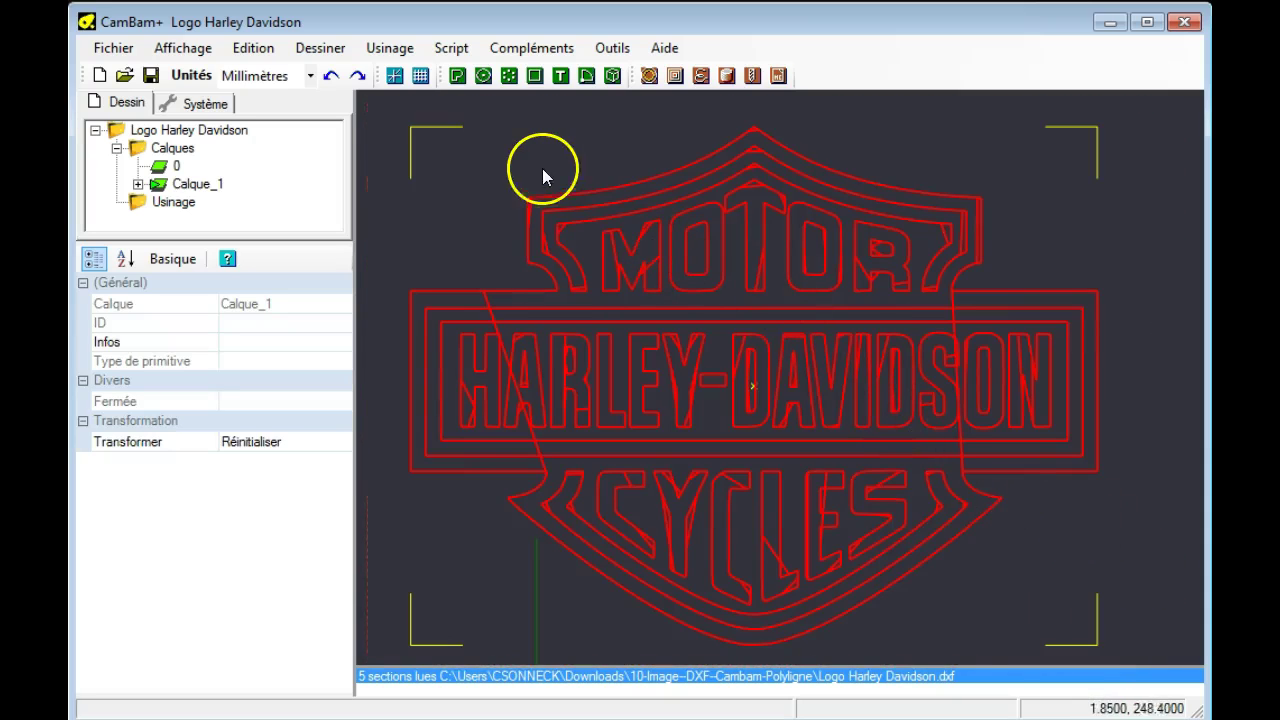
right_click(485, 156)
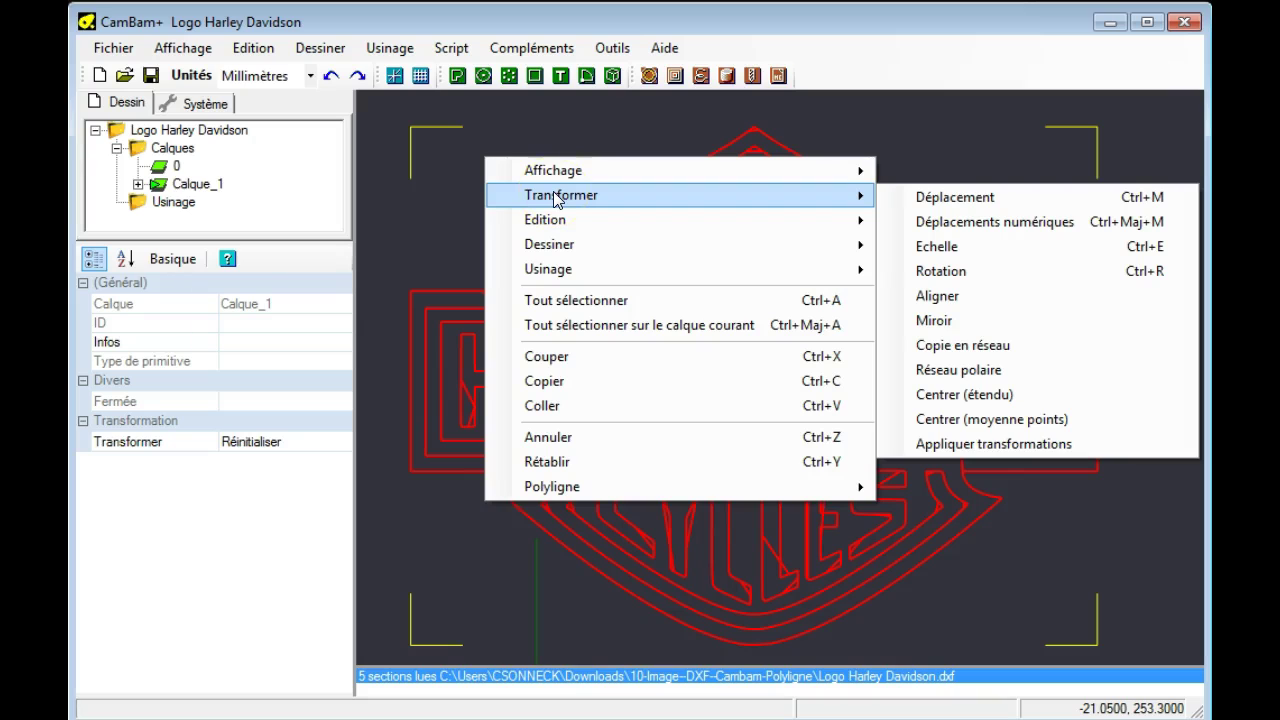
mouse_move(680, 219)
left_click(955, 228)
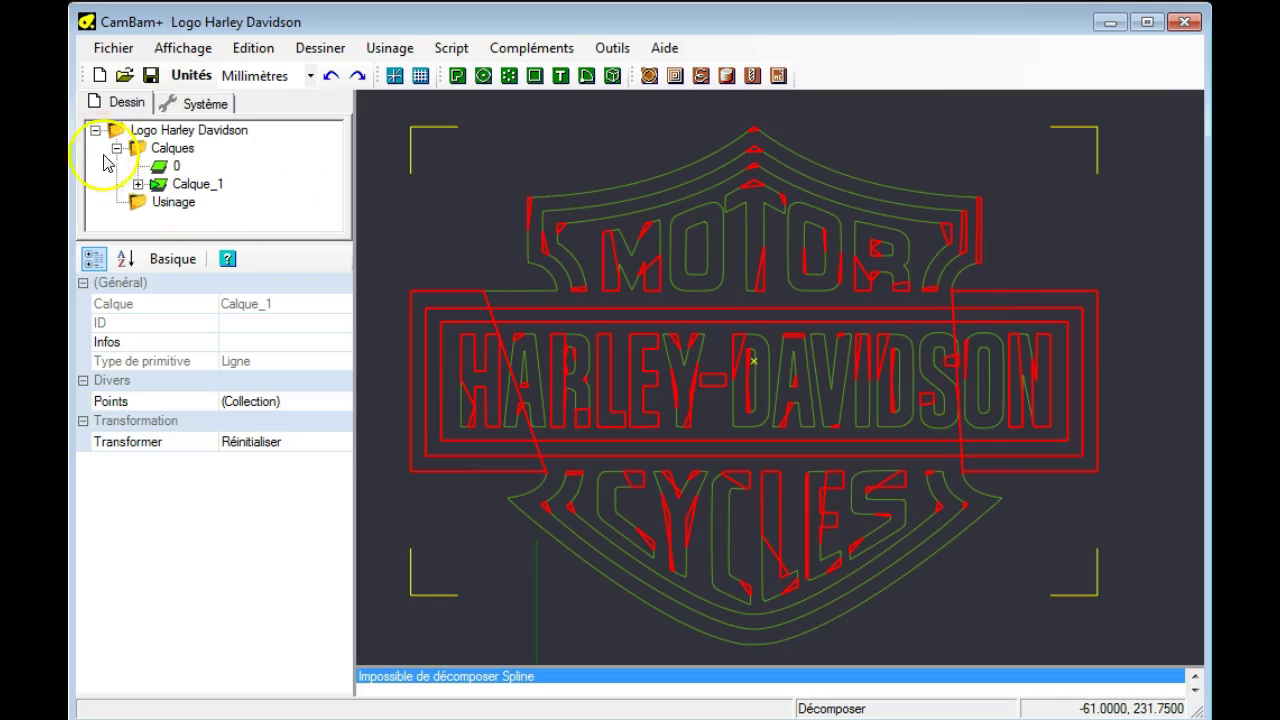
Expand Calque_1 and inspect Spline (4), which could not be decomposed.
left_click(139, 183)
left_click(202, 166)
left_click(229, 203)
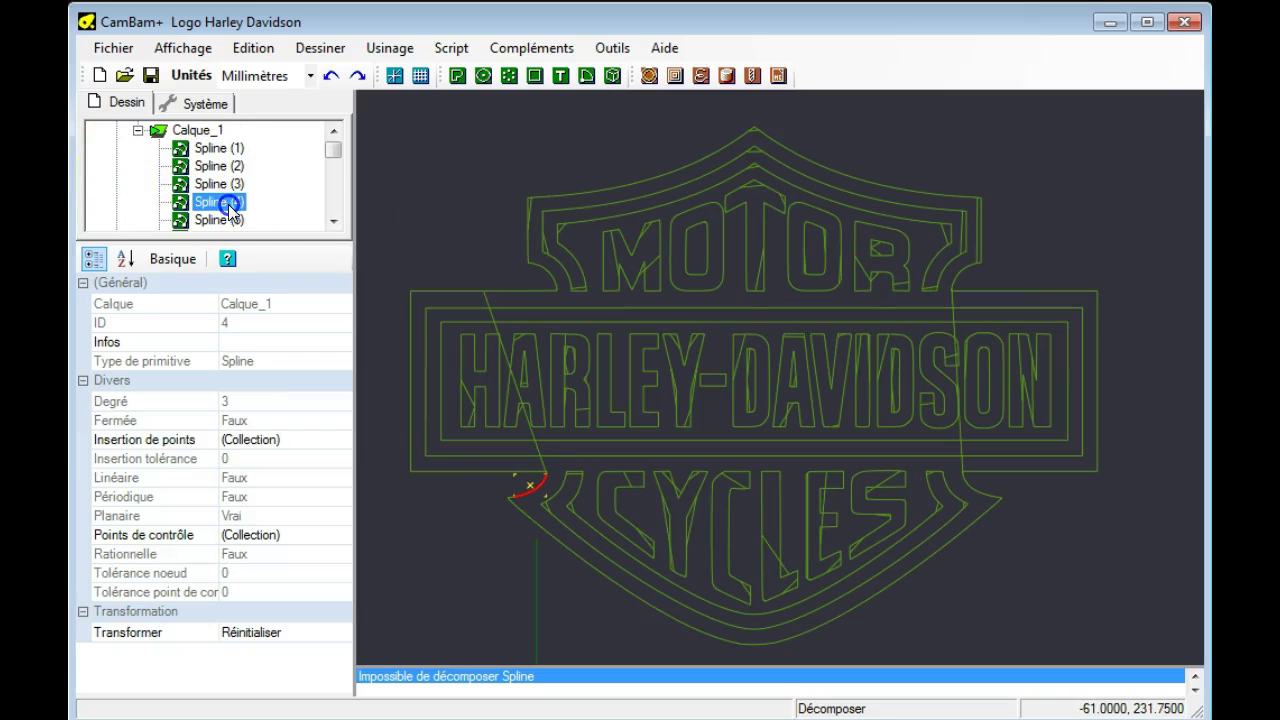
left_click(431, 207)
Delete the stray line along the shield's left edge.
scroll(531, 204, "up", 2)
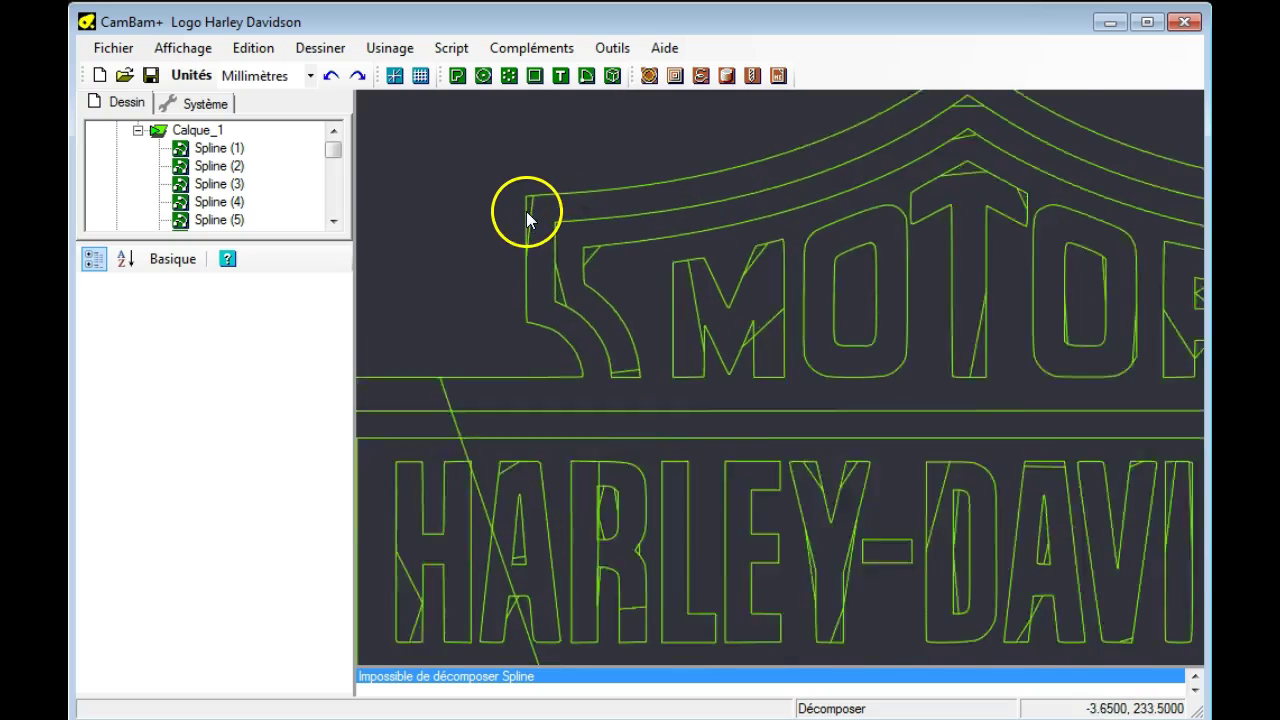
scroll(535, 204, "up", 1)
left_click(535, 206)
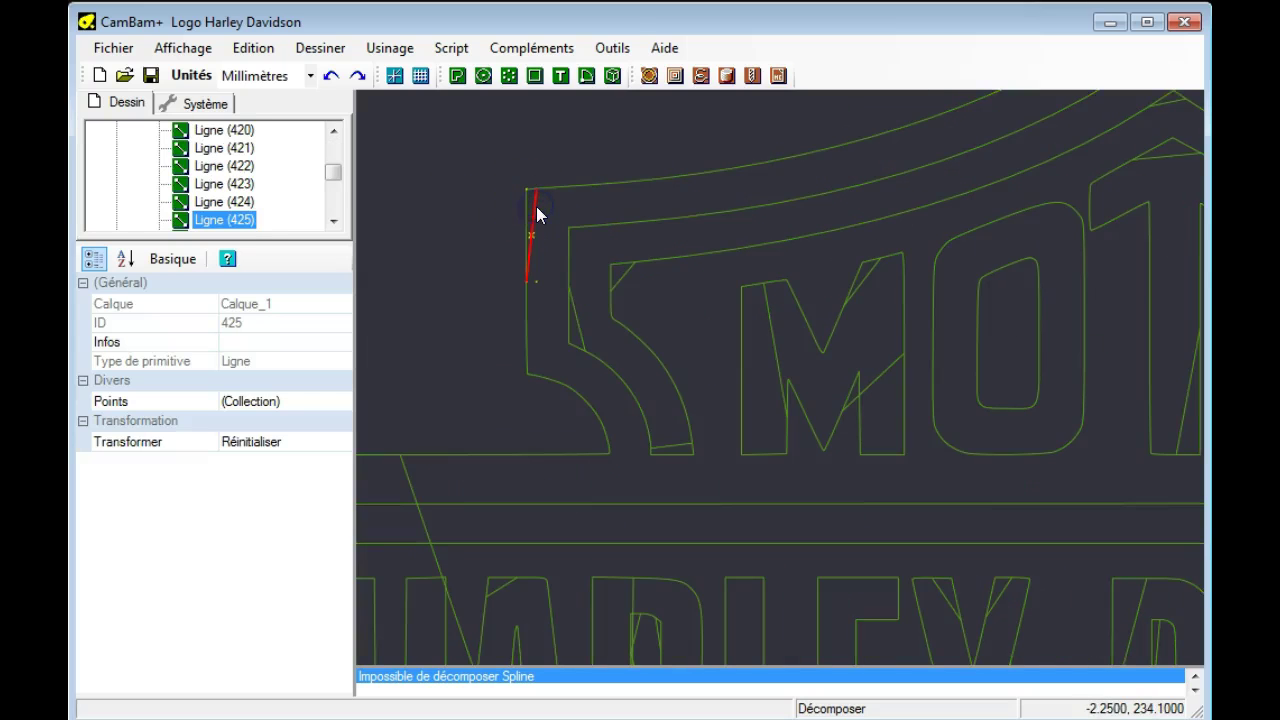
key("Delete")
key("Escape")
key("Delete")
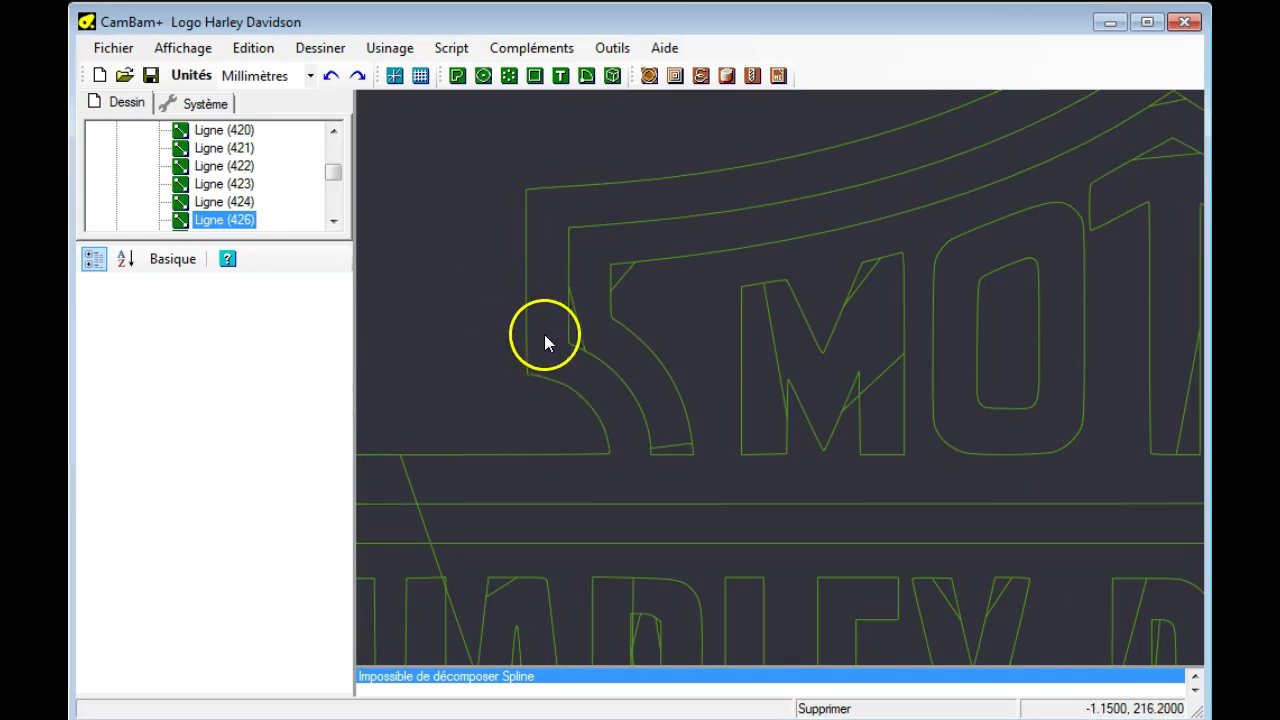
Delete three short stray lines near the shield outline, including a diagonal one.
left_click(578, 314)
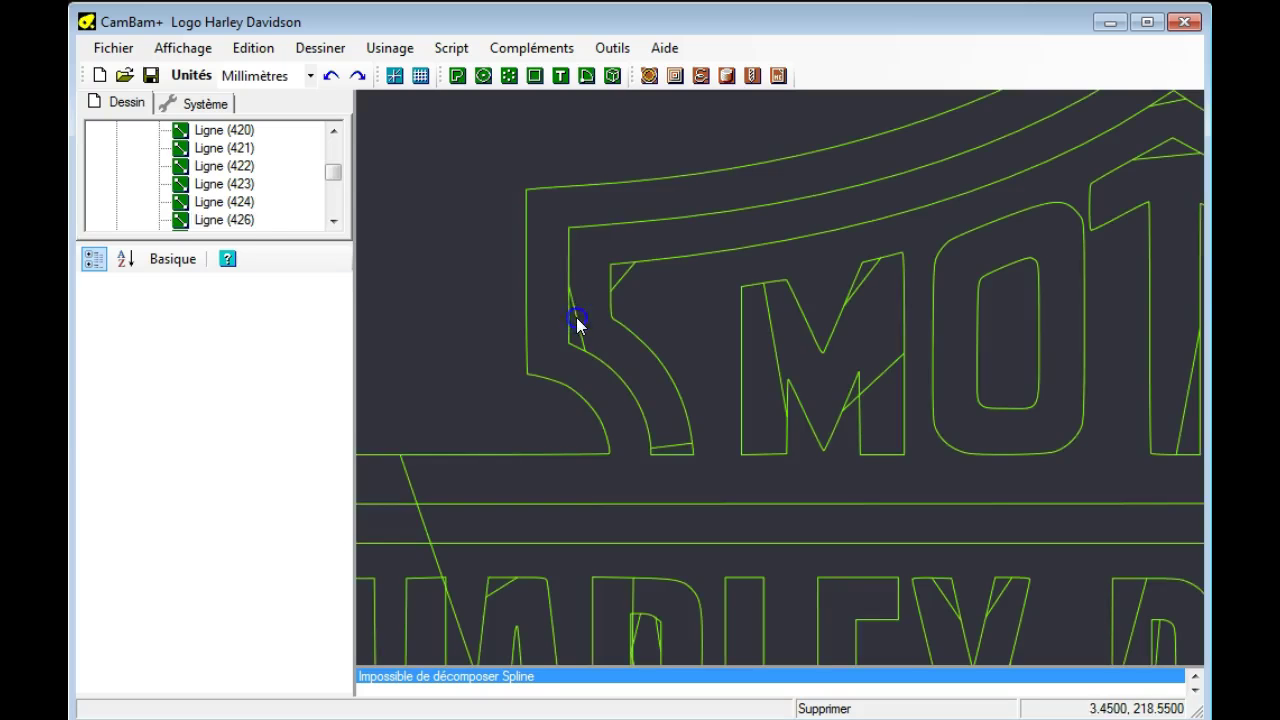
key("Delete")
left_click(620, 283)
key("Delete")
left_click(632, 412)
left_click(680, 446)
key("Delete")
key("Return")
Remove the three stray lines inside the M.
left_click(773, 359)
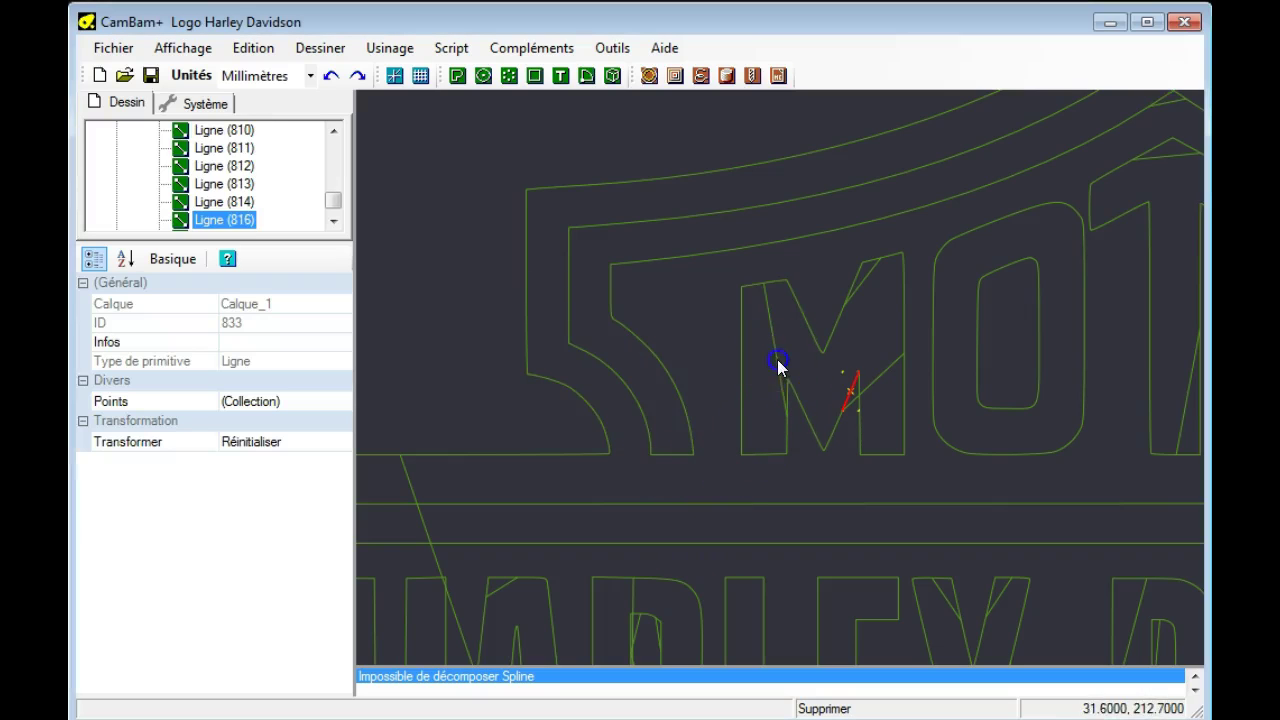
key("Delete")
key("Return")
left_click(864, 282)
key("Delete")
key("Return")
left_click(878, 376)
key("Delete")
key("Return")
Delete the diagonal stray line in the H and a stray line in the A.
mouse_move(840, 424)
middle_mouse_down()
mouse_move(791, 229)
mouse_move(711, 224)
middle_mouse_up()
left_click(711, 224)
key("Delete")
key("Return")
left_click(819, 468)
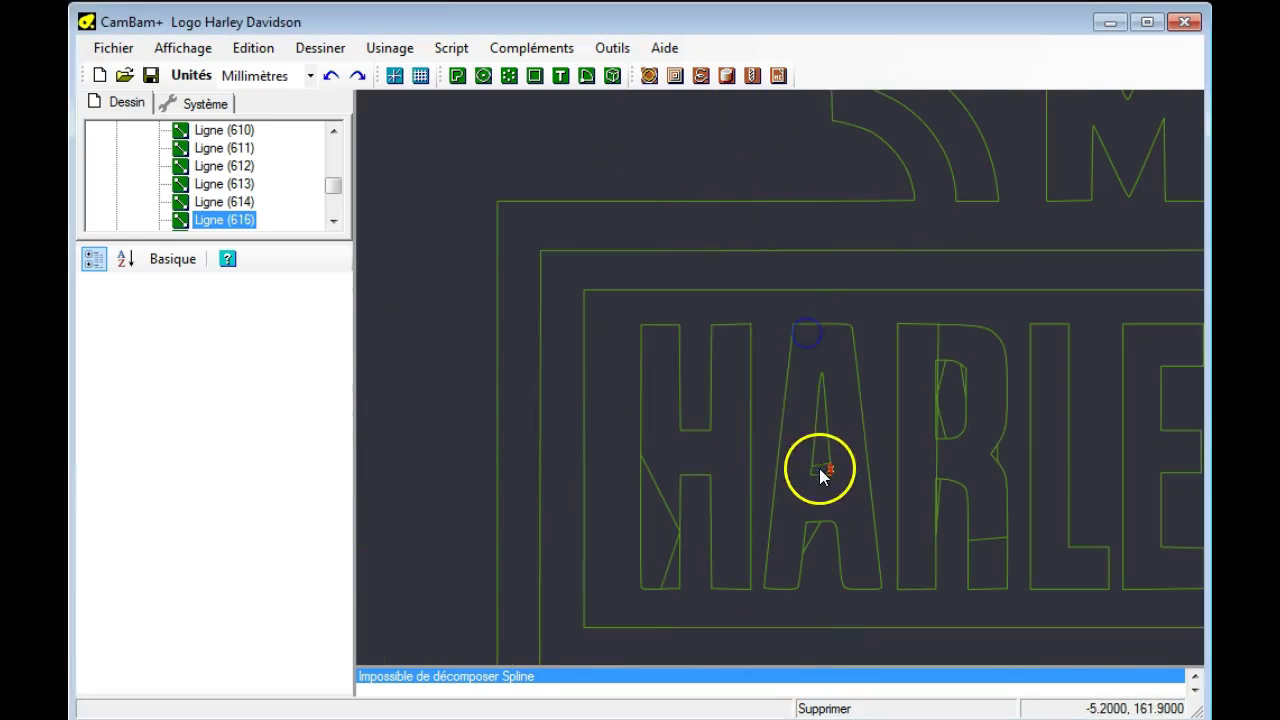
key("Delete")
key("Return")
Delete the H's two other inner diagonals and the small stray line in the A.
left_click(656, 482)
key("Delete")
key("Return")
left_click(667, 566)
key("Delete")
key("Return")
left_click(812, 534)
key("Delete")
key("Return")
Delete the first few stray lines inside the R.
left_click(965, 432)
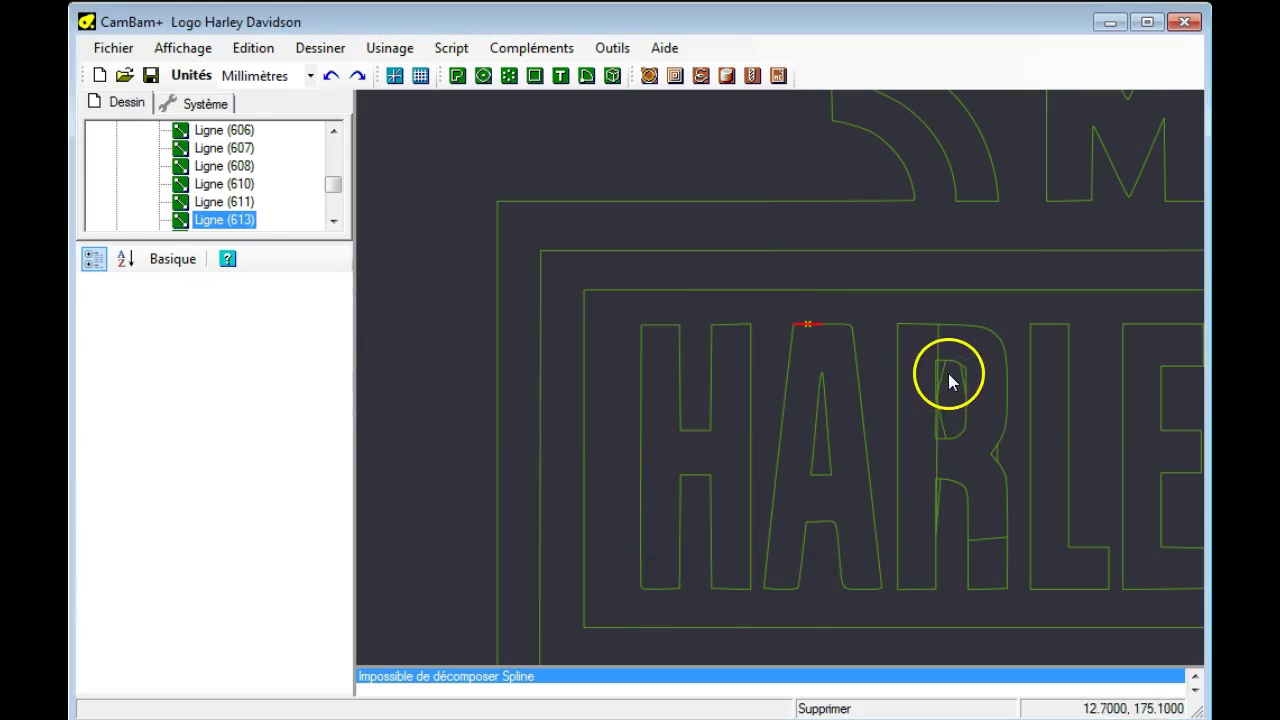
key("Delete")
key("Return")
left_click(943, 371)
key("Delete")
key("Return")
left_click(947, 420)
key("Delete")
key("Return")
Delete the remaining stray lines inside the R.
left_click(964, 376)
key("Delete")
key("Return")
left_click(990, 449)
key("Delete")
key("Return")
left_click(999, 533)
key("Delete")
key("Return")
left_click(941, 487)
Delete the small stray lines around the C of CYCLES.
middle_click_drag(946, 548, 748, 120)
middle_click_drag(724, 483, 664, 201)
left_click(679, 194)
key("Delete")
key("Return")
left_click(625, 262)
left_click(672, 266)
key("Delete")
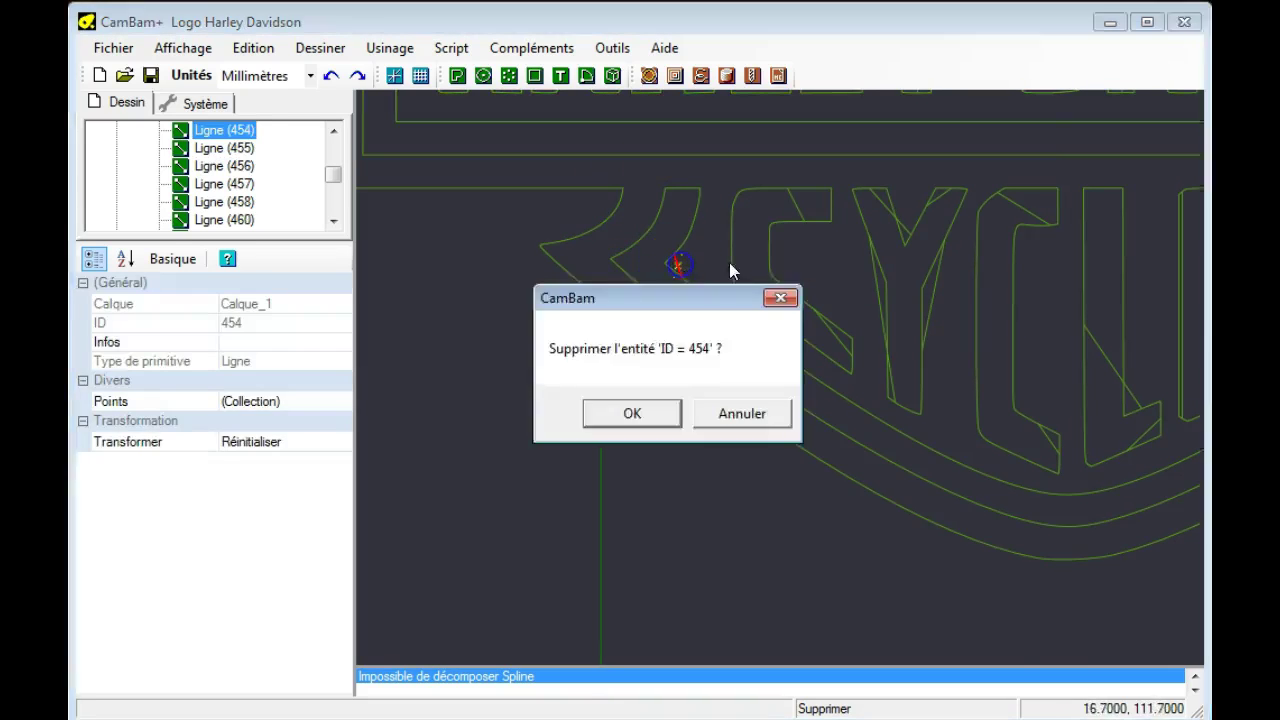
key("Return")
left_click(793, 215)
Delete the thin stray line inside the Y and the one at its top-left.
left_click(829, 337)
left_click(887, 290)
left_click(877, 288)
key("Delete")
key("Return")
left_click(920, 258)
left_click(904, 227)
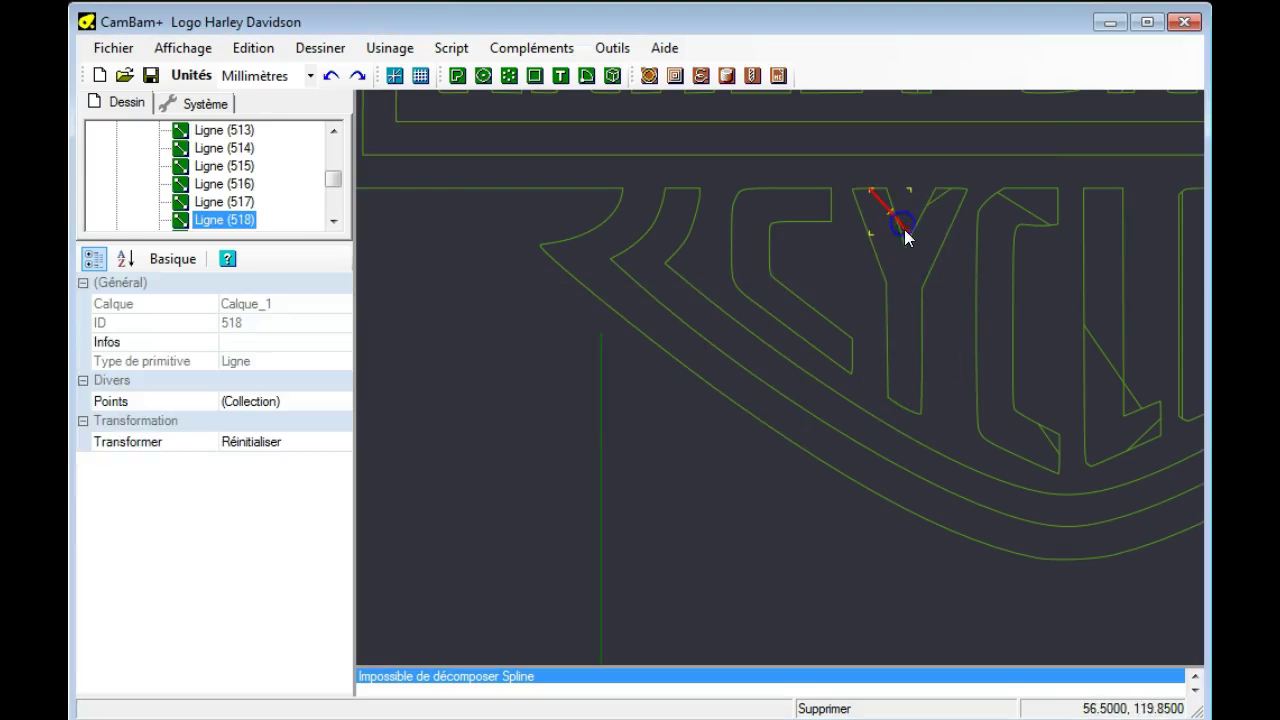
key("Delete")
key("Return")
Delete the diagonal at the C's top, the L's inner diagonal and the short line at its corner.
left_click(1017, 204)
key("Delete")
key("Return")
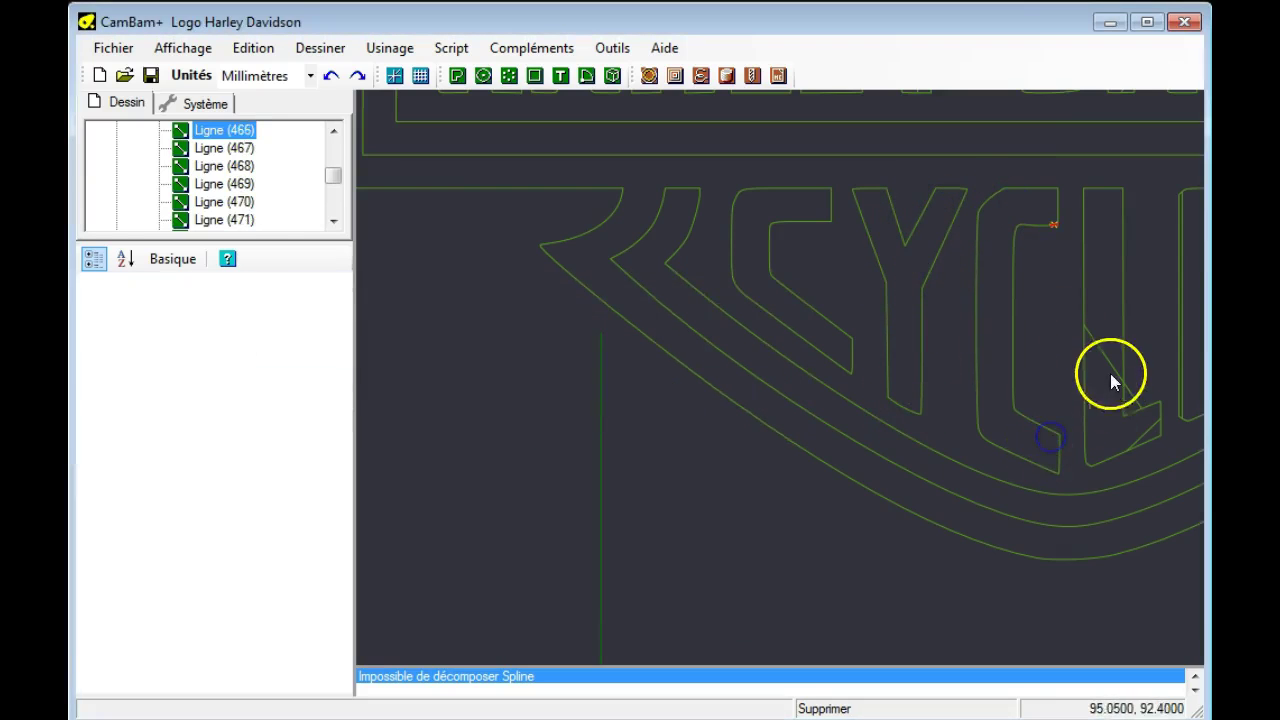
left_click(1110, 373)
key("Delete")
key("Return")
left_click(1142, 425)
left_click(1137, 442)
left_click(1150, 426)
key("Delete")
key("Return")
Delete the two stray lines in the E.
mouse_move(1152, 425)
middle_mouse_down()
mouse_move(591, 349)
mouse_move(629, 340)
middle_mouse_up()
left_click(641, 276)
key("Delete")
key("Return")
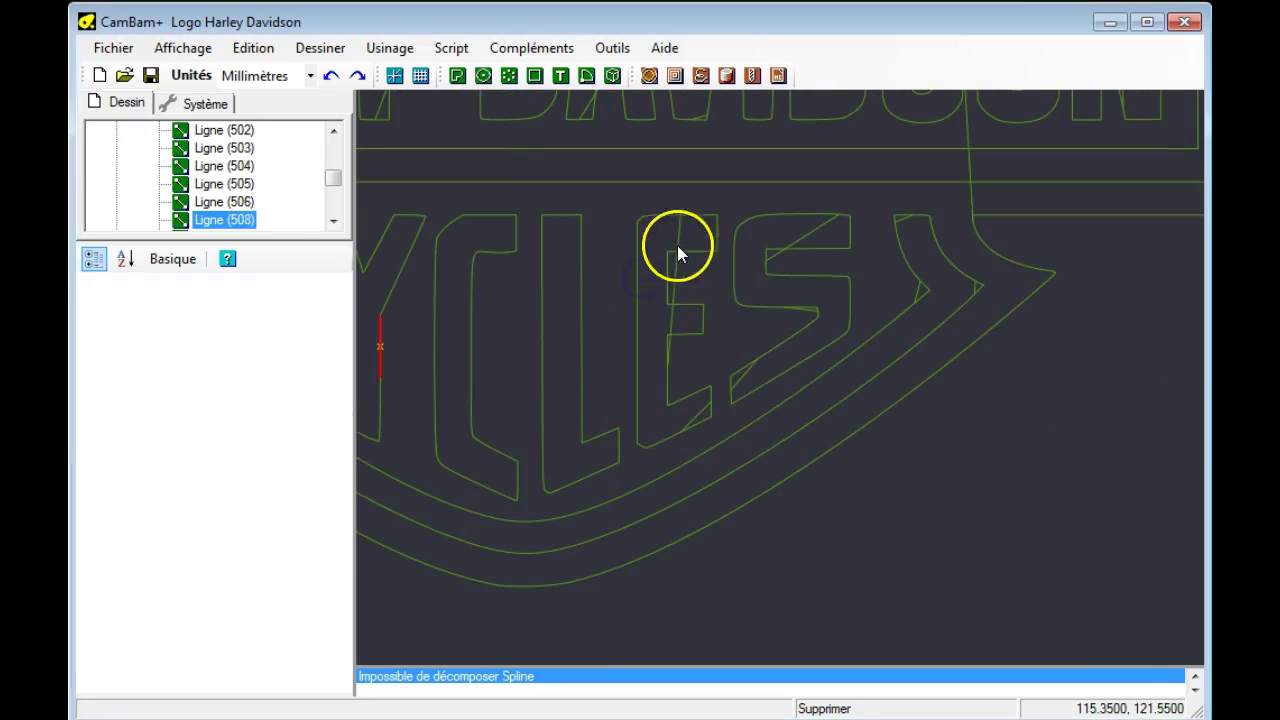
left_click(680, 247)
key("Delete")
key("Return")
Delete the two stray lines near the S.
scroll(704, 409, "down", 2)
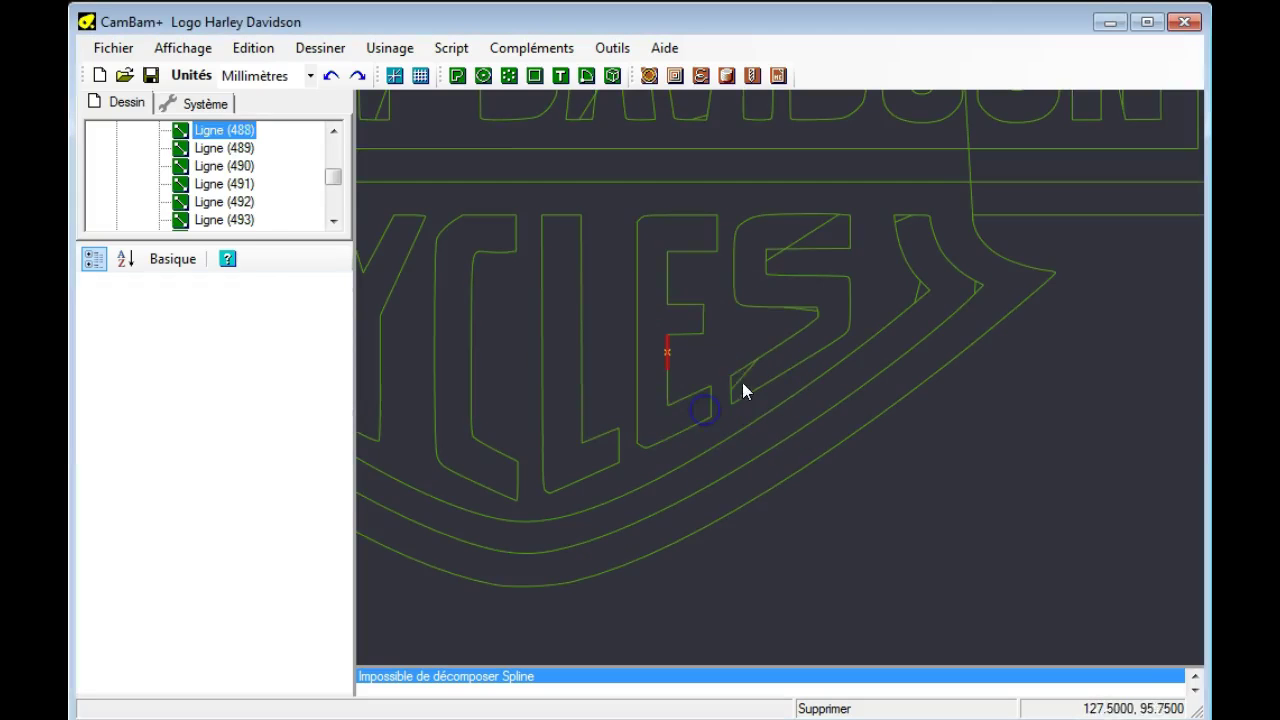
left_click(795, 314)
key("Delete")
key("Return")
scroll(799, 312, "up", 2)
scroll(799, 314, "up", 2)
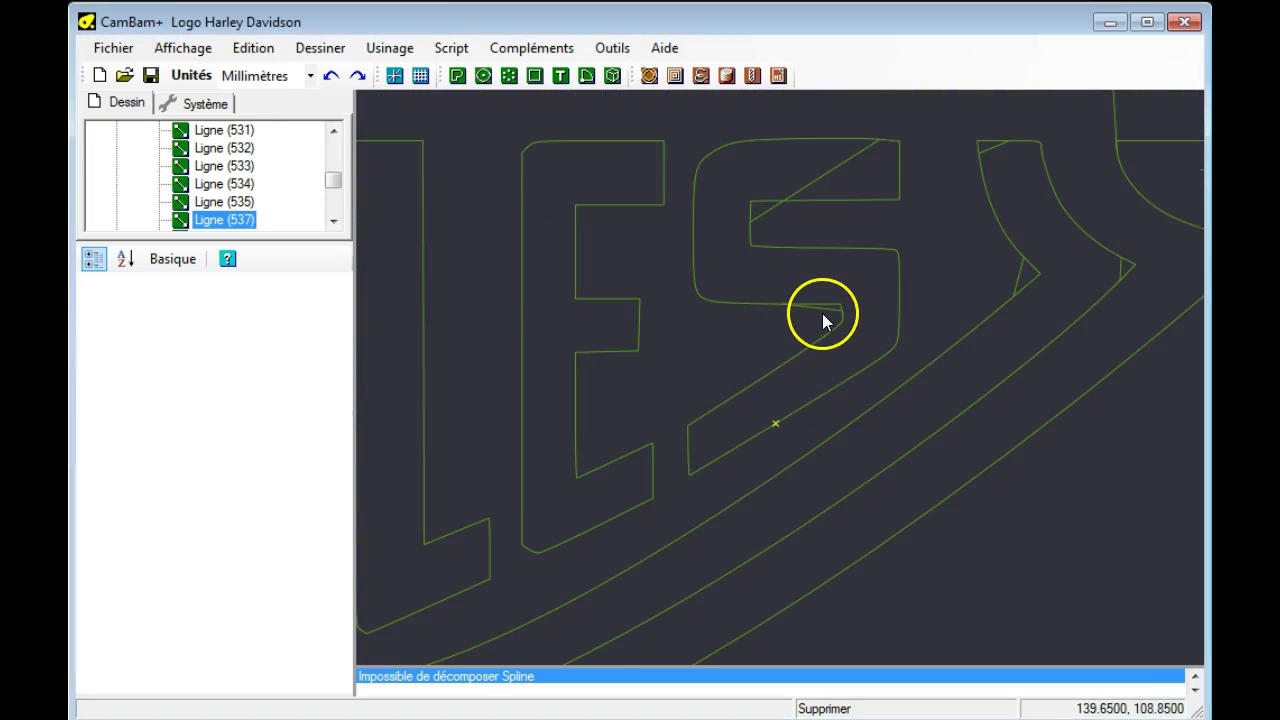
left_click(818, 316)
key("Delete")
key("Return")
Delete the diagonal stray line in the S and the one by the right curve.
left_click(772, 216)
key("Delete")
key("Return")
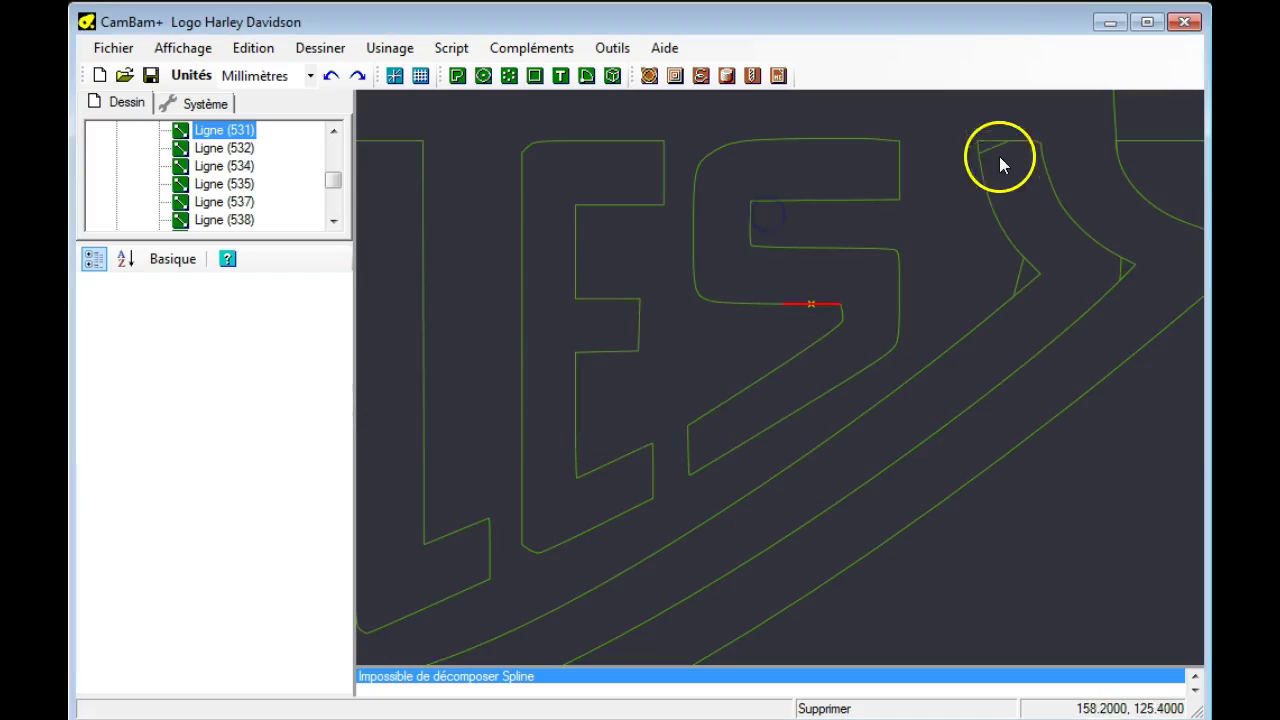
left_click(1025, 274)
key("Delete")
key("Return")
scroll(872, 408, "down", 2)
scroll(1034, 380, "down", 2)
Delete the stray line near the N and the one in the S of DAVIDSON.
middle_click_drag(1034, 380, 973, 552)
key("Delete")
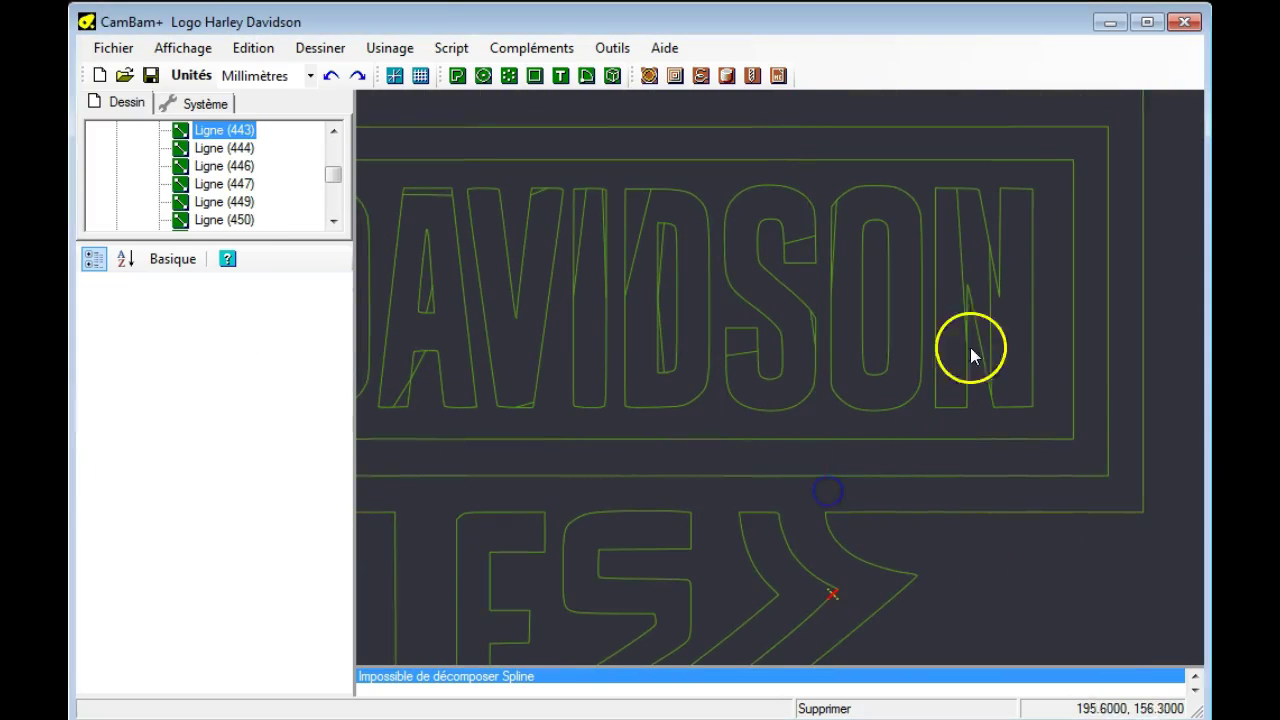
left_click(986, 277)
key("Delete")
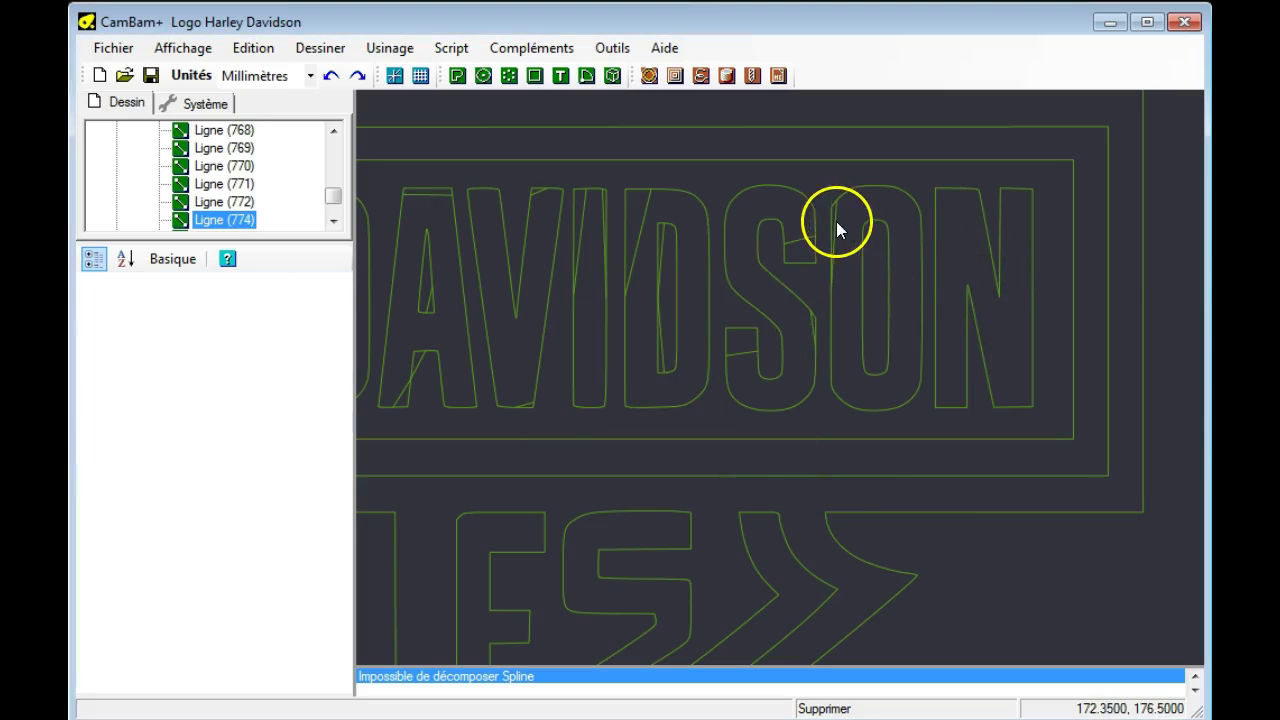
left_click(836, 221)
left_click(801, 241)
key("Delete")
key("Return")
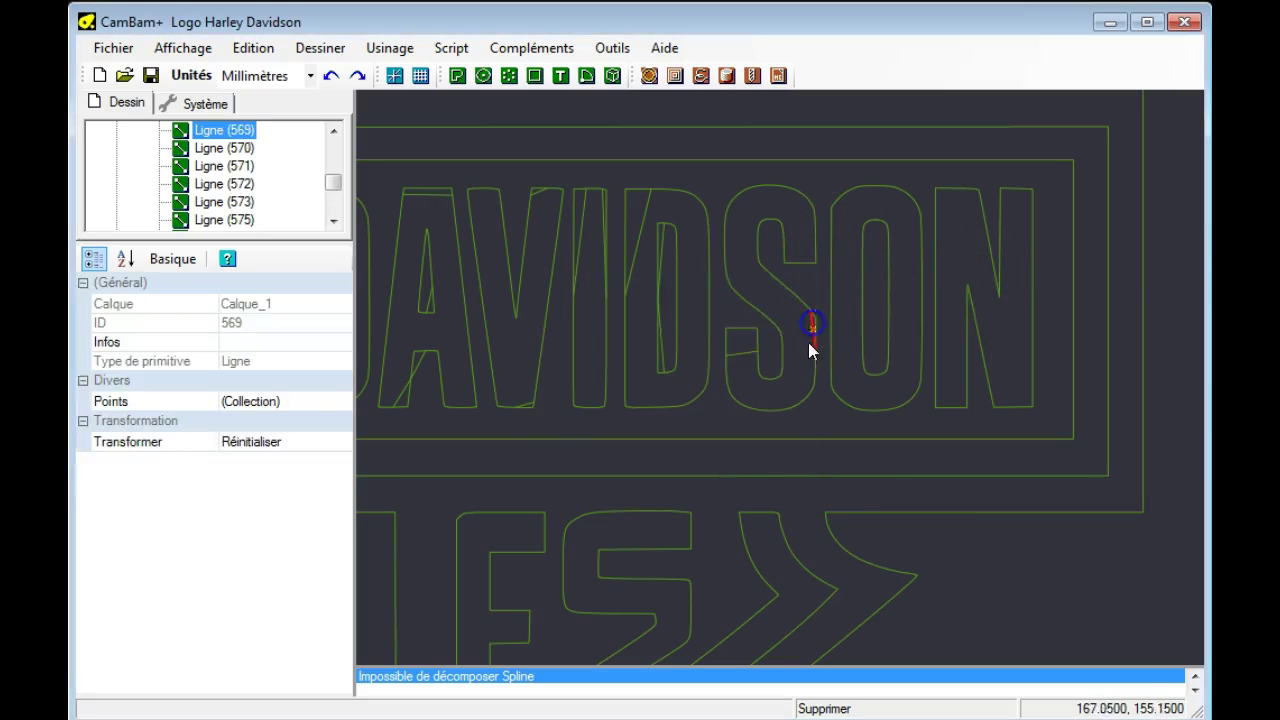
Delete the three stray lines inside the D and the vertical line in the I.
scroll(743, 356, "down", 2)
scroll(667, 362, "up", 4)
left_click(663, 242)
key("Delete")
left_click(694, 280)
key("Delete")
left_click(696, 430)
key("Delete")
left_click(604, 214)
key("Delete")
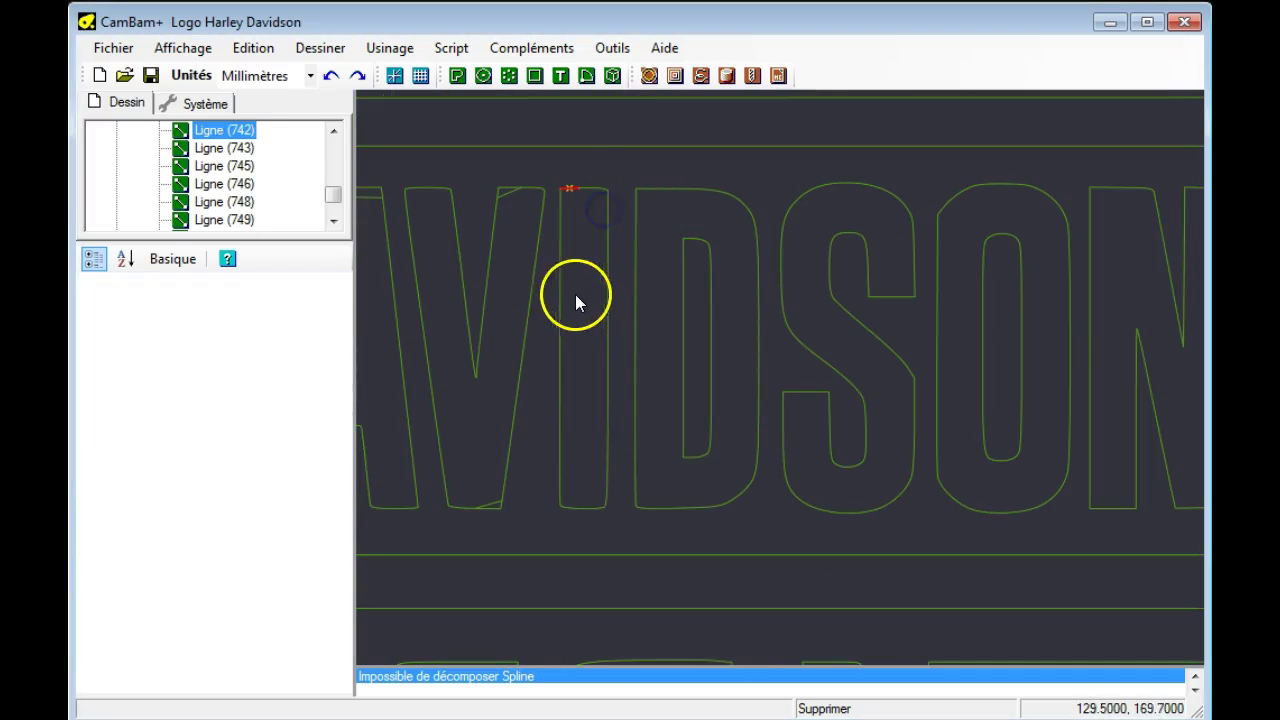
Delete the stray lines near the V and at its bottom.
left_click(511, 195)
key("Delete")
key("Return")
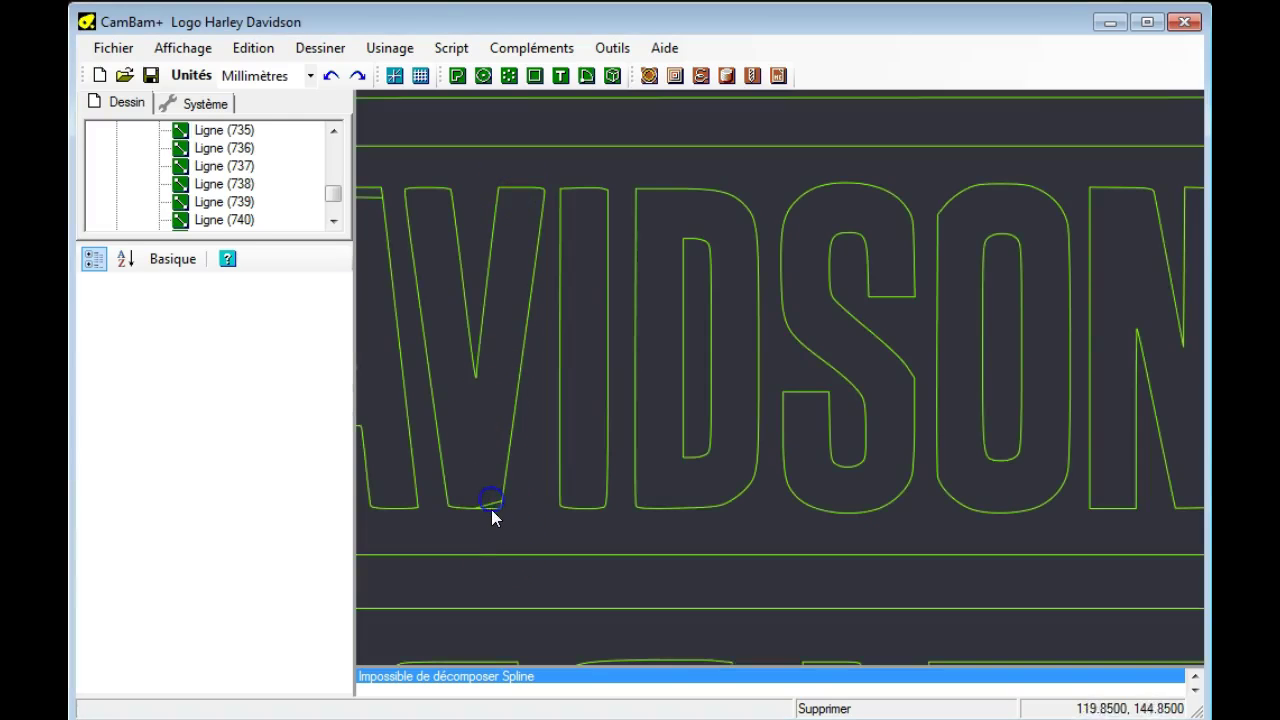
left_click(491, 507)
key("Delete")
key("Return")
Delete both short lines at the A's top, then undo that deletion.
middle_click_drag(486, 417, 896, 392)
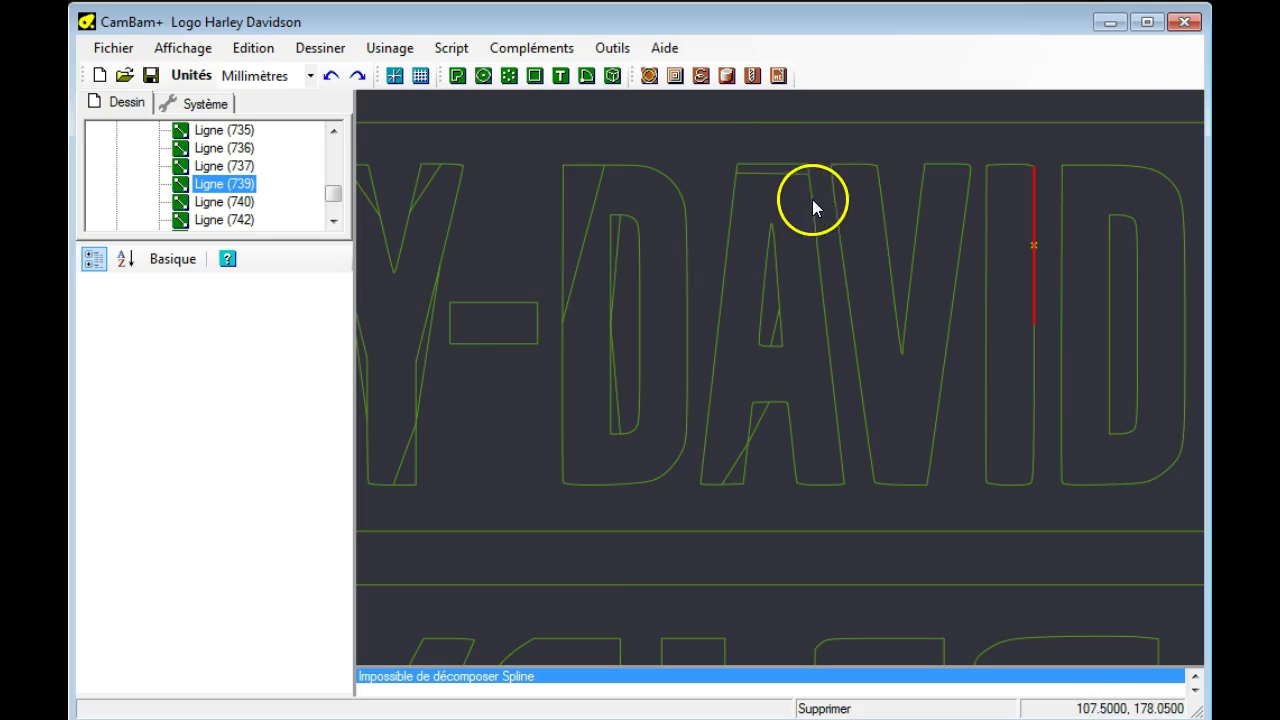
left_click(769, 165)
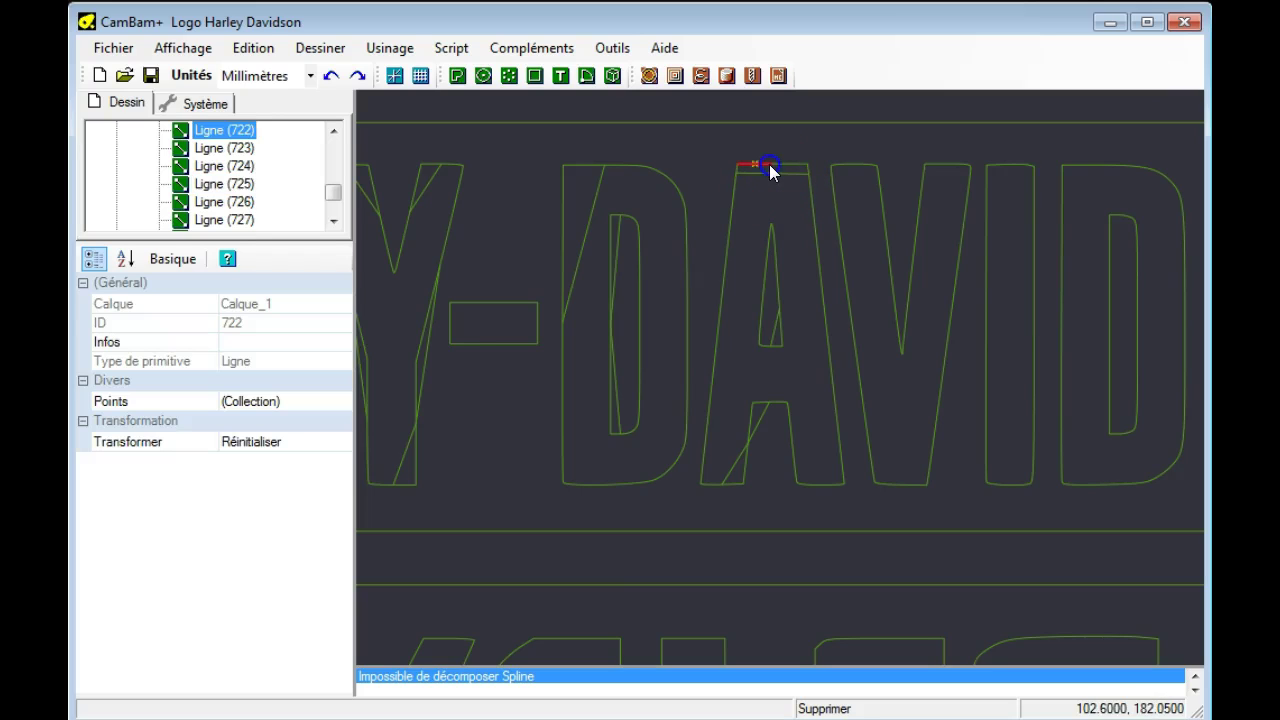
left_click(743, 157)
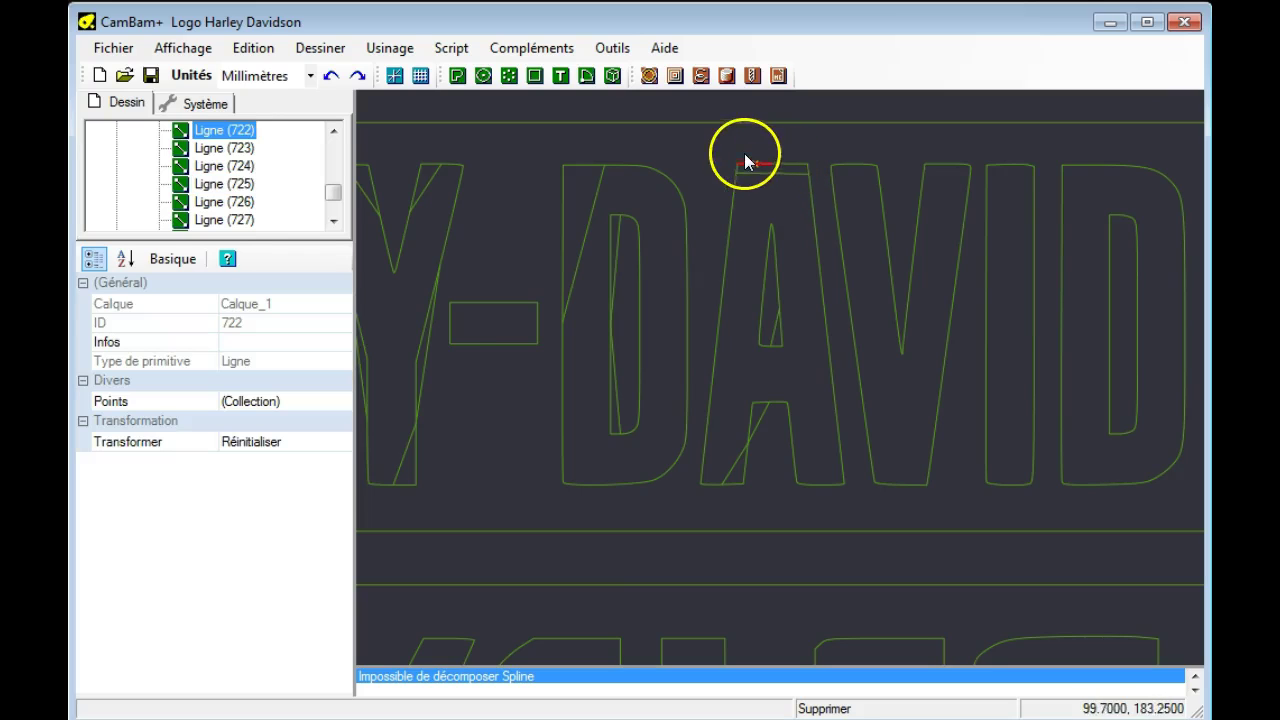
left_click_drag(723, 150, 816, 172)
key("Delete")
key("Return")
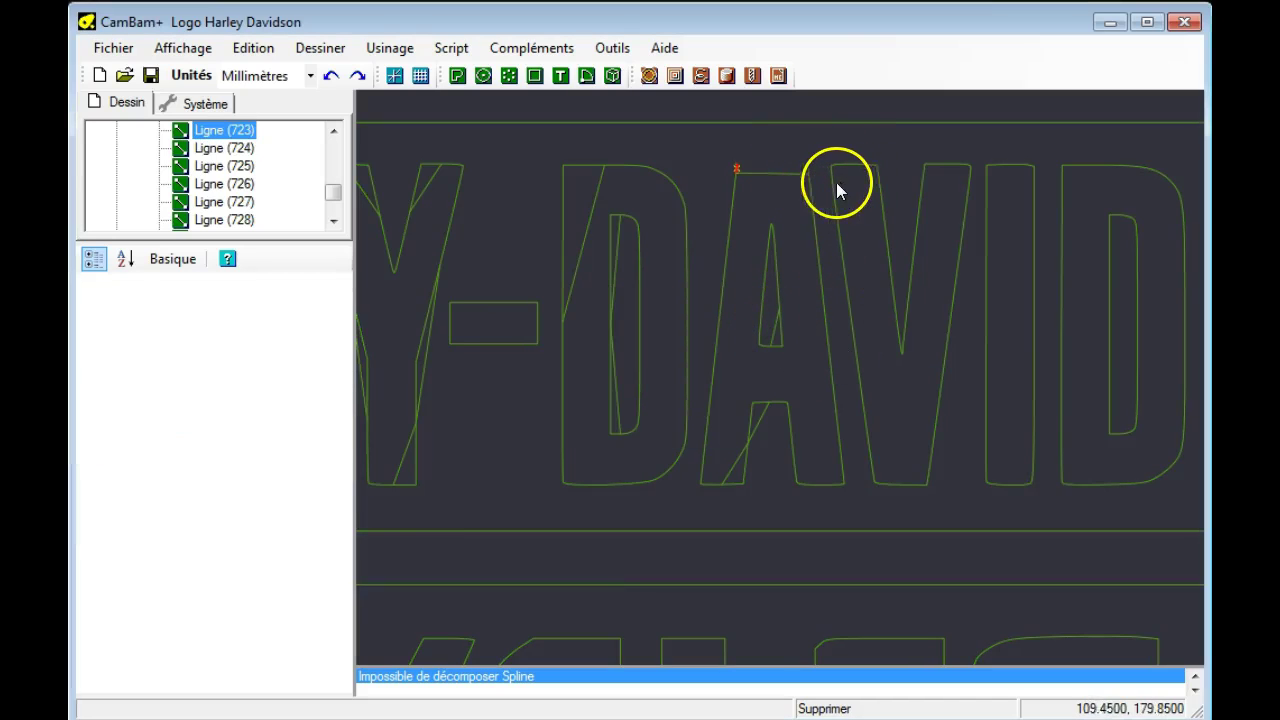
left_click(258, 48)
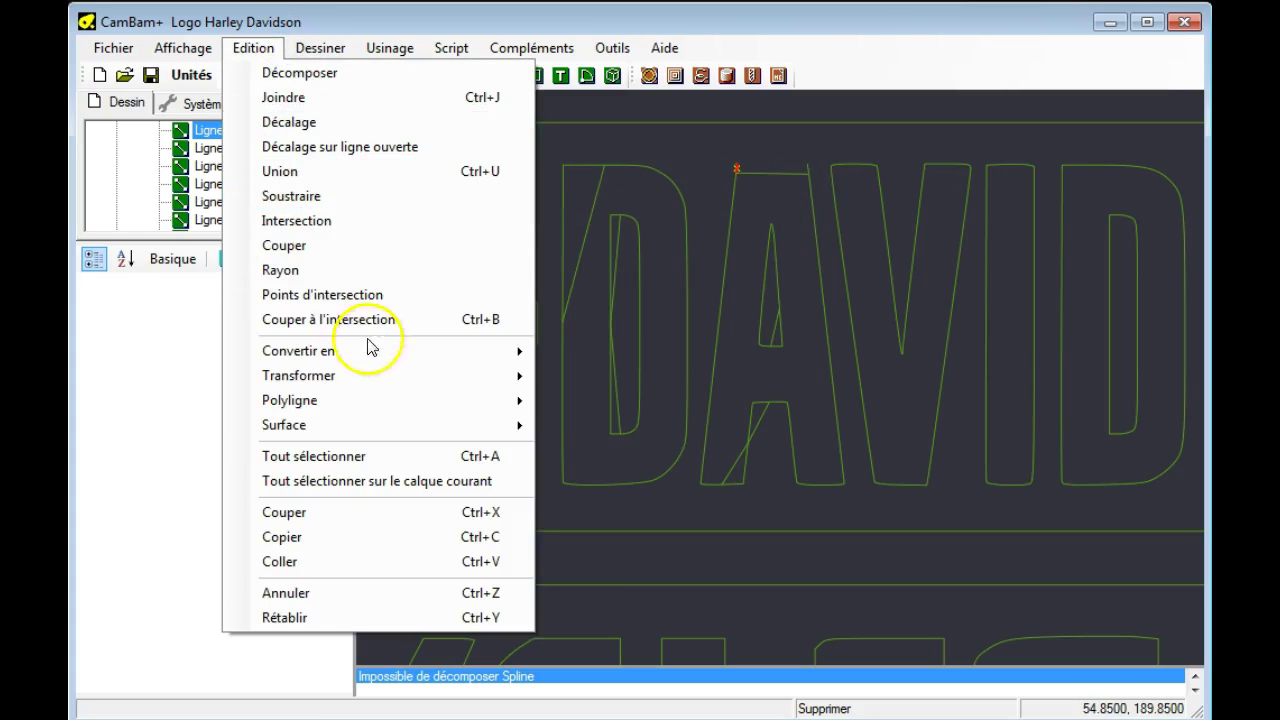
left_click(375, 593)
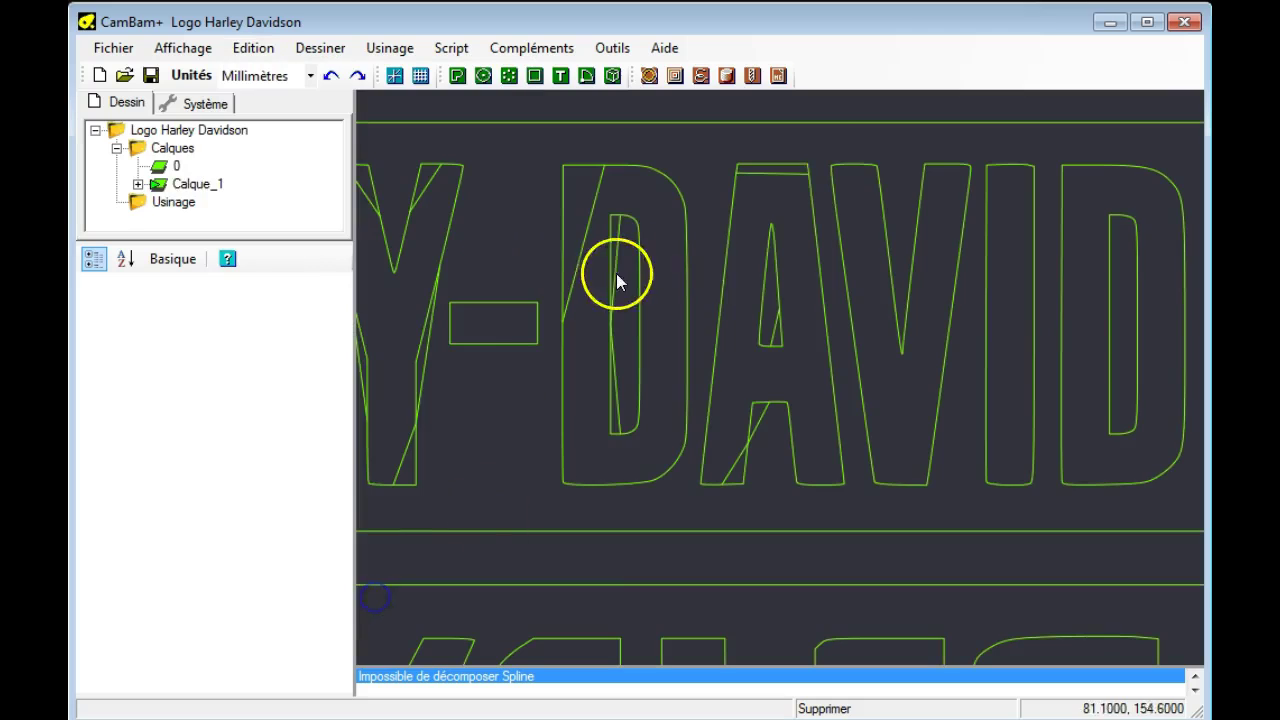
Delete the A's top line, inner triangle line and stray diagonal, plus the D's diagonal.
left_click(786, 174)
key("Delete")
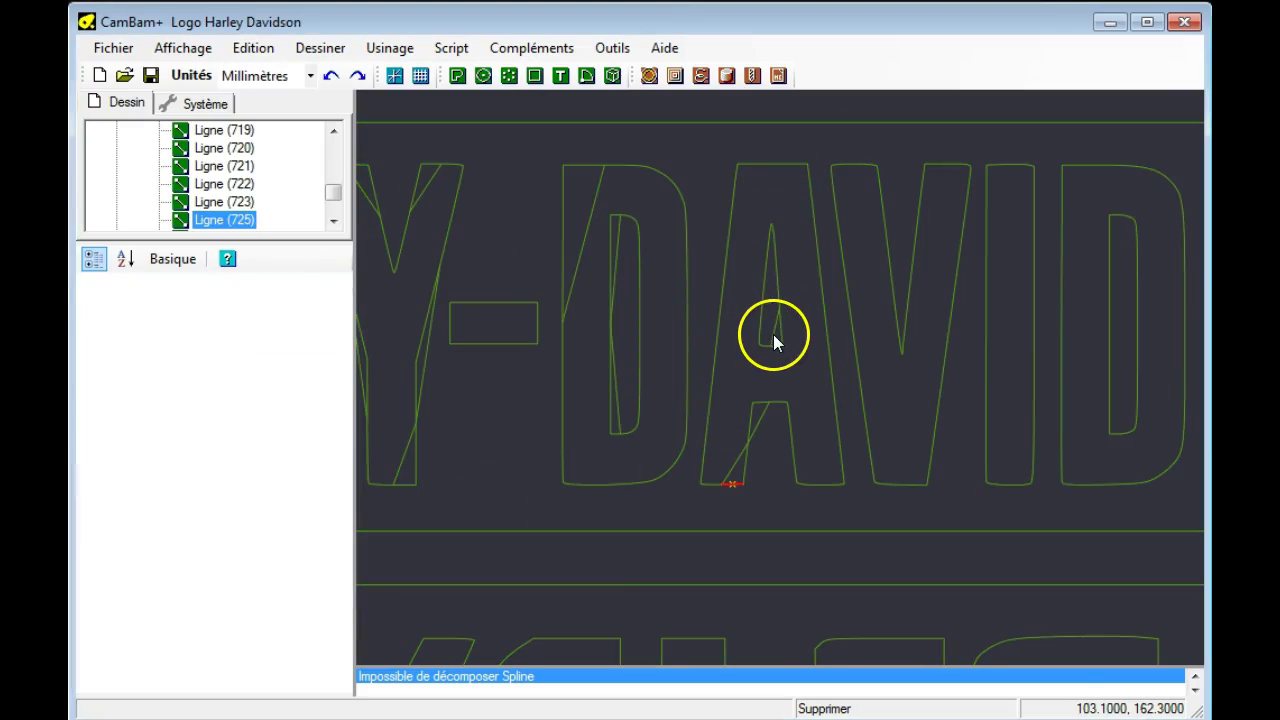
left_click(773, 334)
key("Delete")
key("Return")
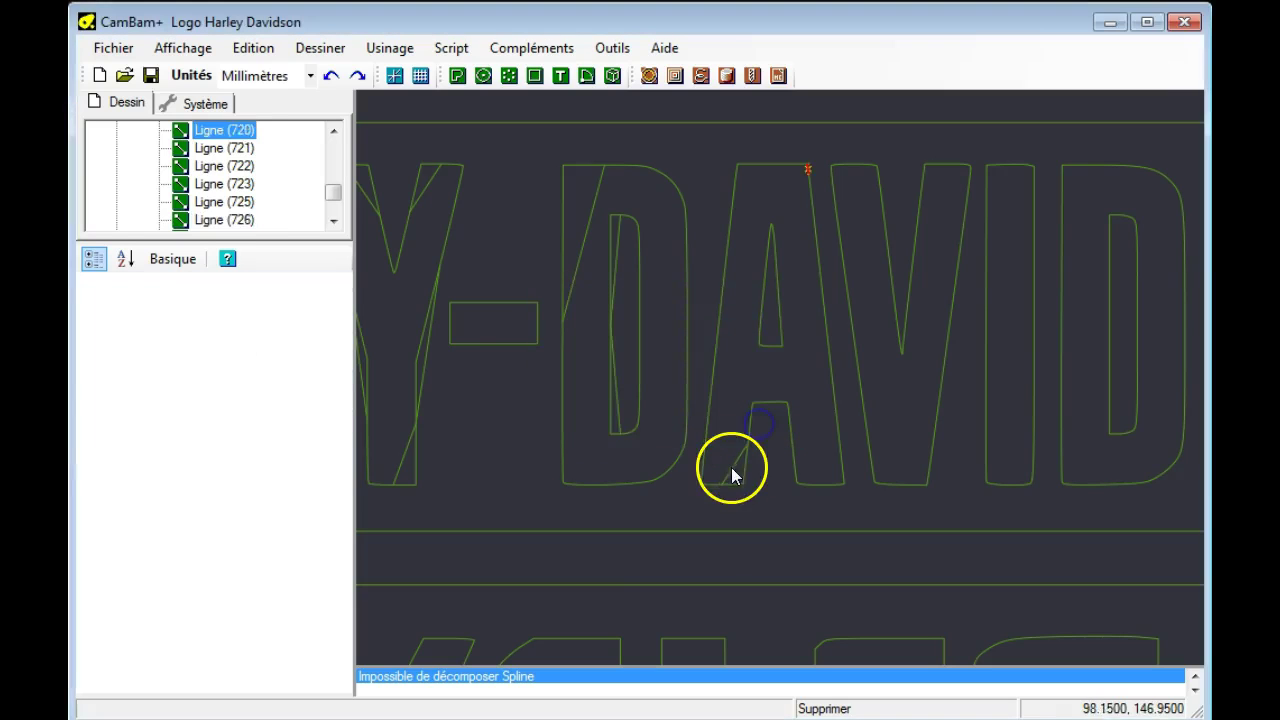
left_click(731, 467)
key("Delete")
left_click(612, 268)
left_click(585, 240)
key("Delete")
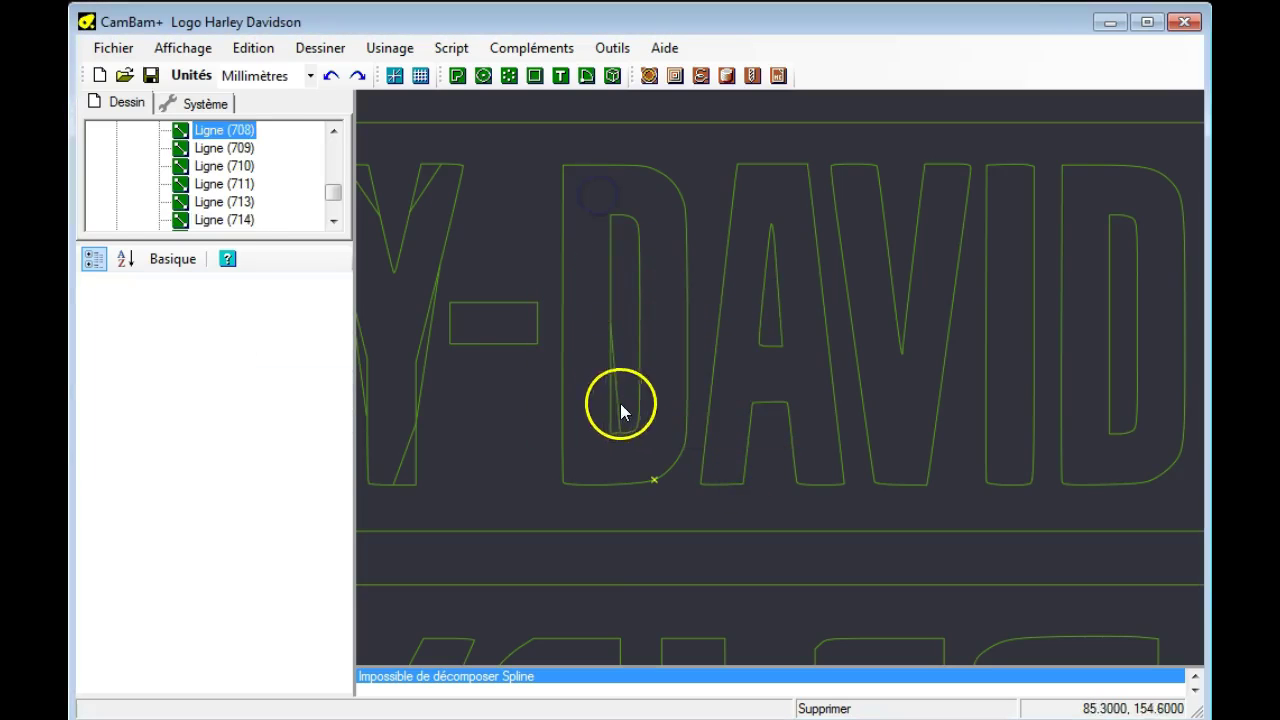
Delete the stray inner diagonals of the Y.
middle_click_drag(543, 420, 1034, 403)
left_click(879, 173)
key("Delete")
key("Return")
left_click(952, 177)
key("Delete")
left_click(946, 343)
left_click(882, 343)
Delete the Y's last inner diagonal, then the two stray lines inside MOTOR's R.
key("Delete")
scroll(834, 391, "down", 2)
scroll(823, 394, "down", 2)
middle_click_drag(993, 293, 877, 134)
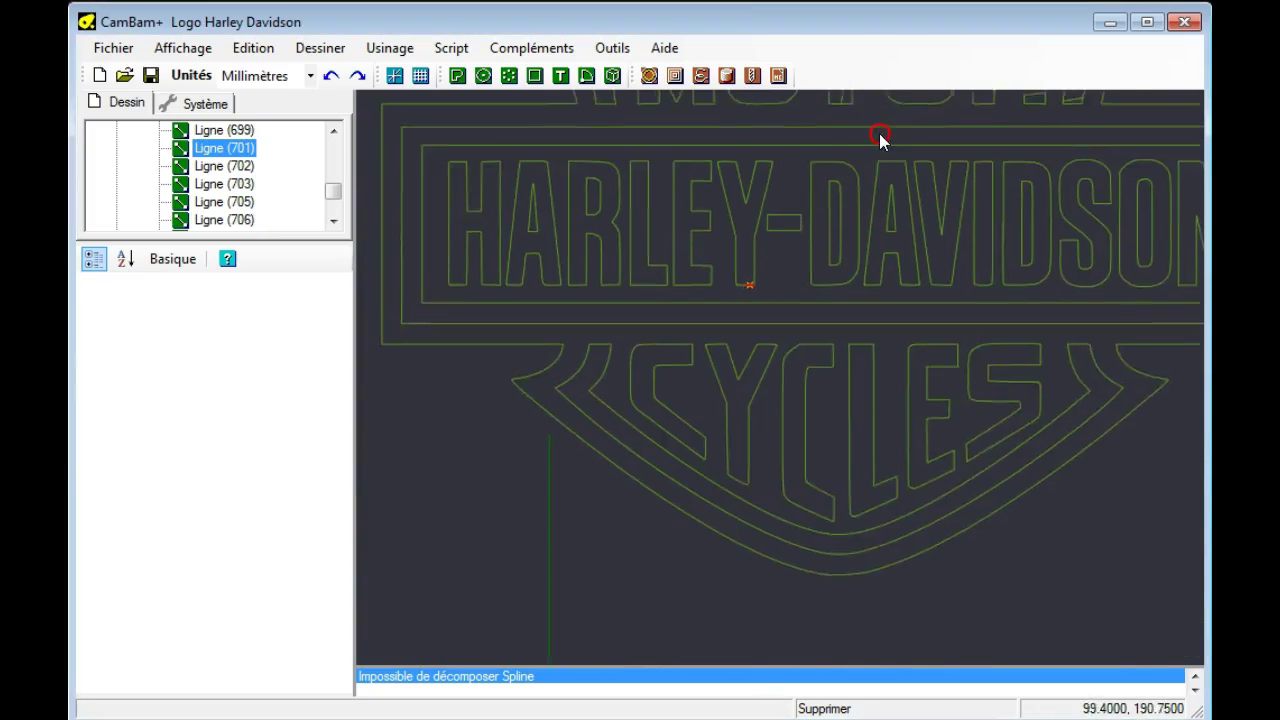
scroll(837, 243, "up", 1)
scroll(877, 368, "up", 2)
scroll(877, 368, "up", 1)
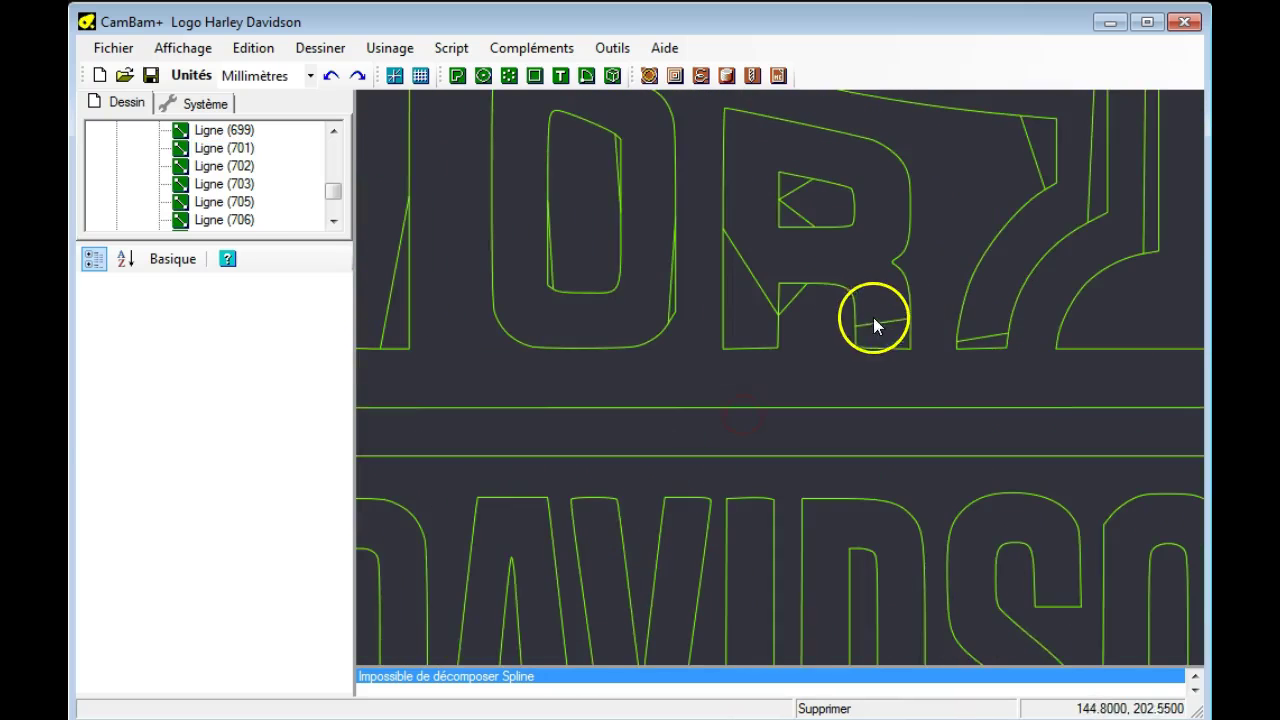
left_click(873, 320)
key("Delete")
key("Return")
left_click(990, 337)
key("Delete")
Delete the R's diagonals and further stray MOTOR lines, including line 852.
key("Delete")
key("Return")
left_click(800, 310)
key("Delete")
key("Return")
left_click(750, 268)
key("Delete")
key("Return")
left_click(669, 278)
key("Delete")
key("Return")
left_click(612, 148)
Delete the O's stray line, the left diagonal, the diagonal near the Z, and line 803.
key("Delete")
key("Return")
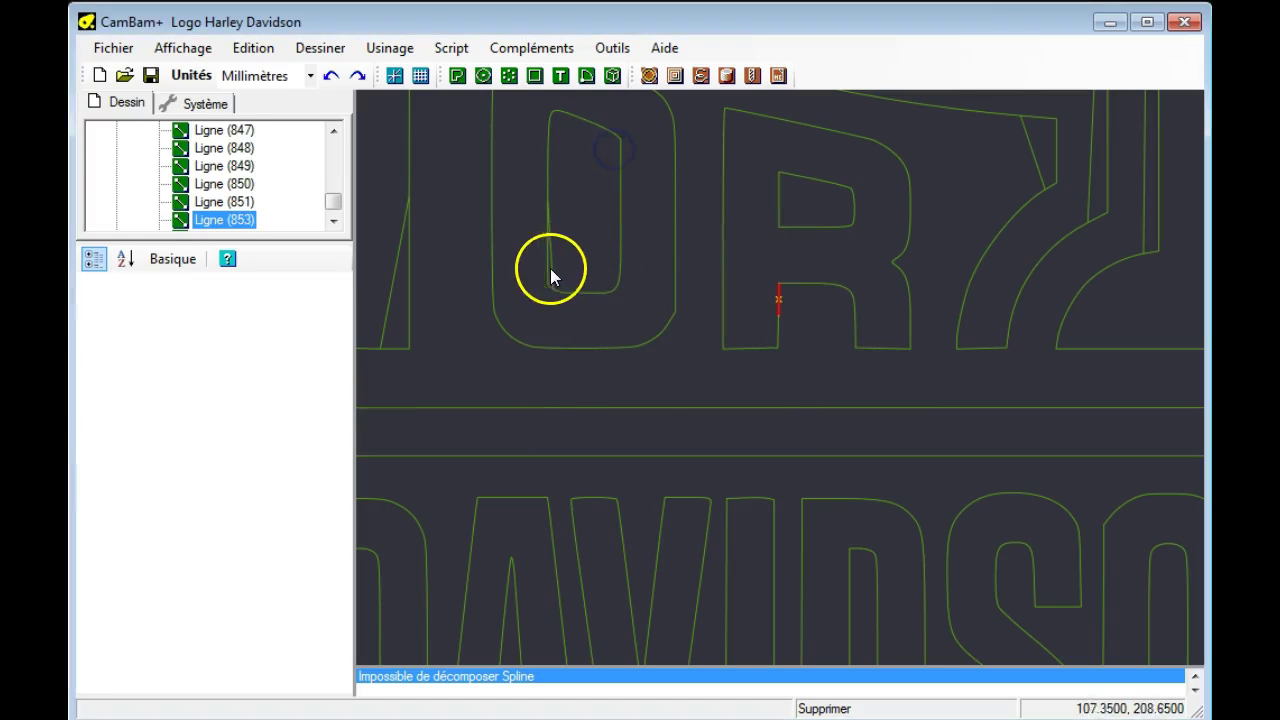
left_click(546, 270)
key("Delete")
key("Return")
left_click(394, 288)
key("Delete")
key("Return")
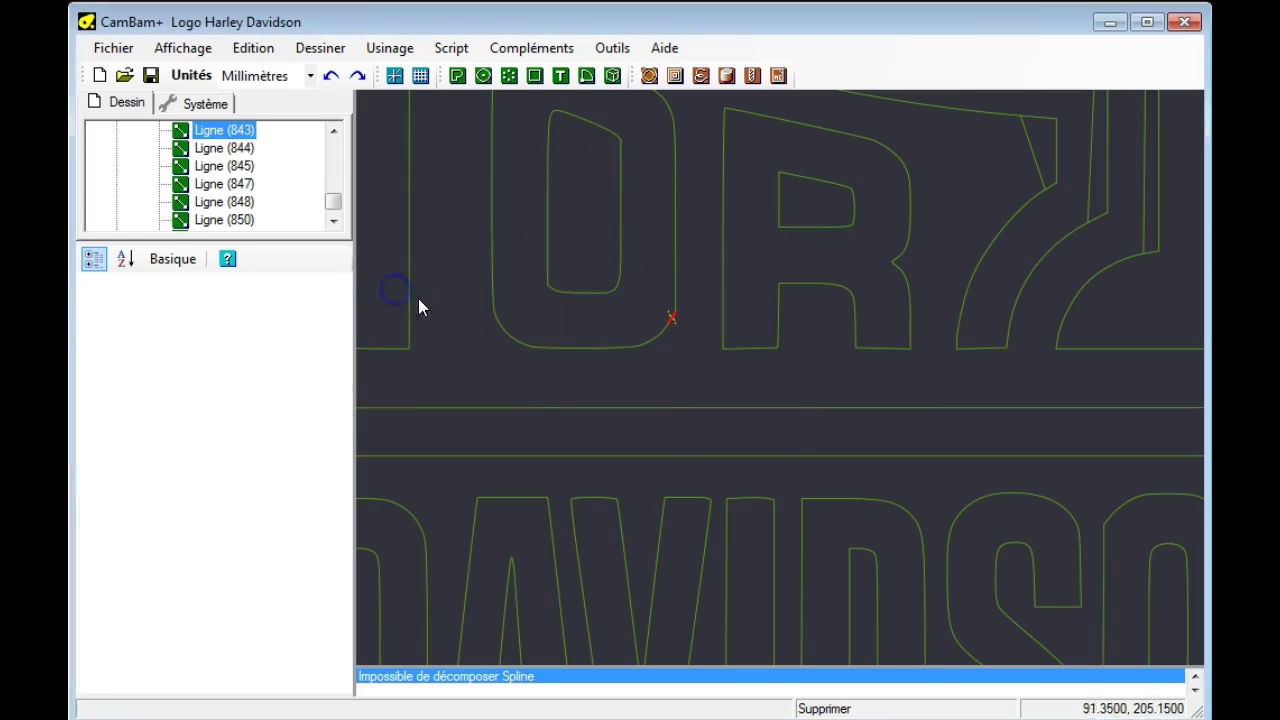
left_click(1038, 155)
Delete the two remaining small stray lines in MOTOR.
key("Delete")
key("Return")
left_click(1091, 168)
key("Delete")
key("Return")
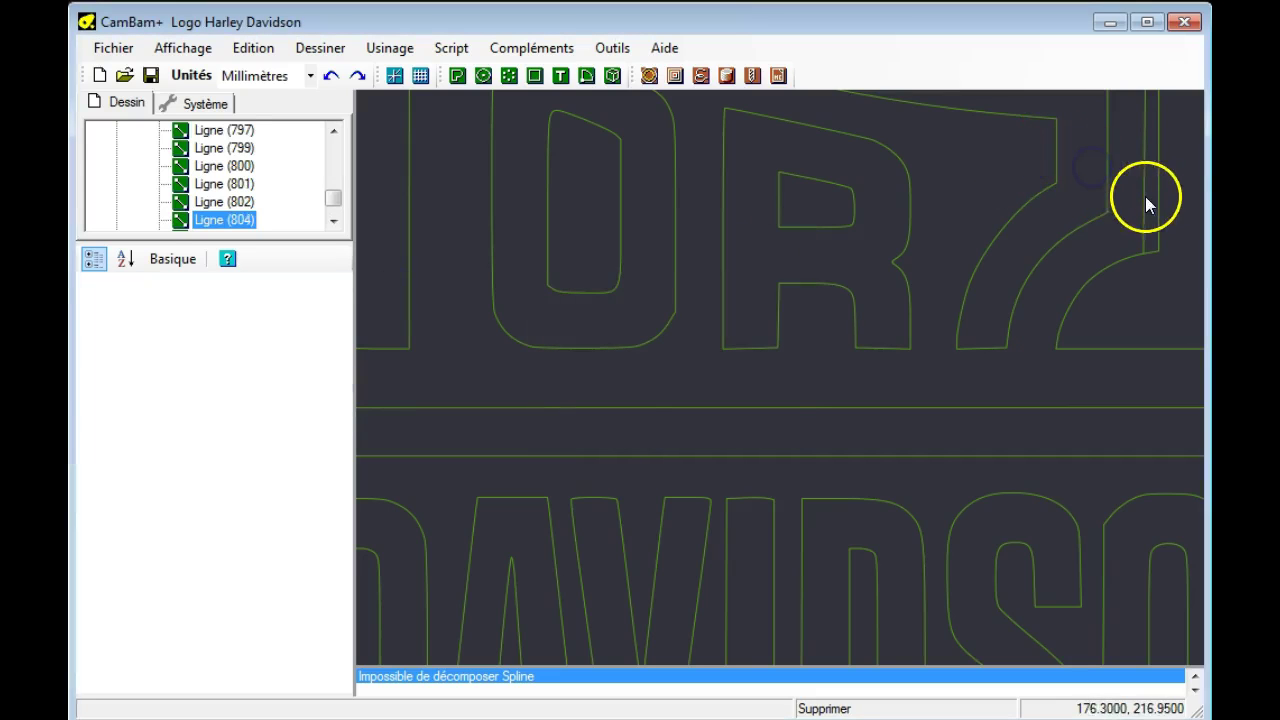
scroll(1021, 225, "down", 3)
scroll(1037, 334, "down", 1)
scroll(871, 229, "up", 3)
left_click(813, 205)
key("Delete")
key("Return")
left_click(797, 152)
key("Delete")
key("Return")
Delete the short line at the top chevron peak.
mouse_move(800, 126)
middle_mouse_down()
mouse_move(1016, 197)
mouse_move(961, 234)
middle_mouse_up()
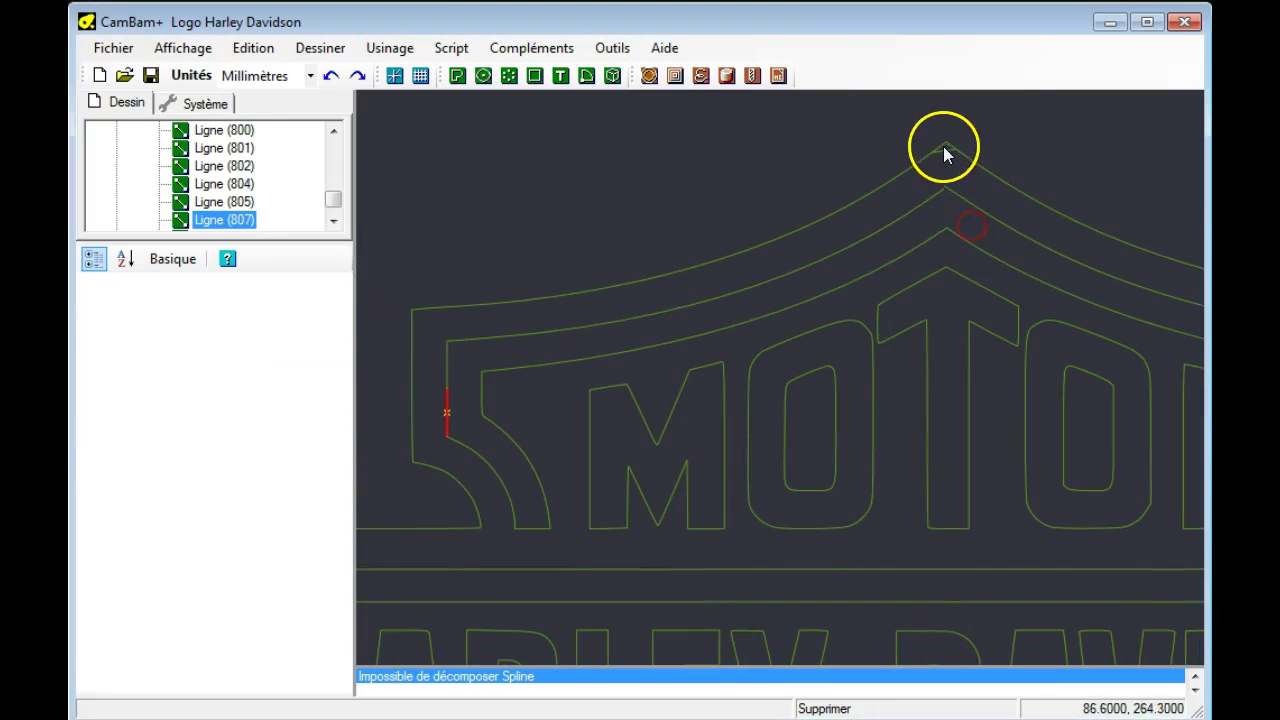
left_click(943, 146)
key("Delete")
key("Return")
Zoom and pan out to show the whole logo.
middle_click_drag(725, 541, 817, 340)
scroll(865, 420, "down", 1)
scroll(774, 326, "down", 2)
scroll(698, 356, "down", 1)
scroll(1044, 212, "up", 1)
scroll(1066, 223, "up", 1)
scroll(1142, 212, "up", 1)
scroll(1143, 213, "down", 1)
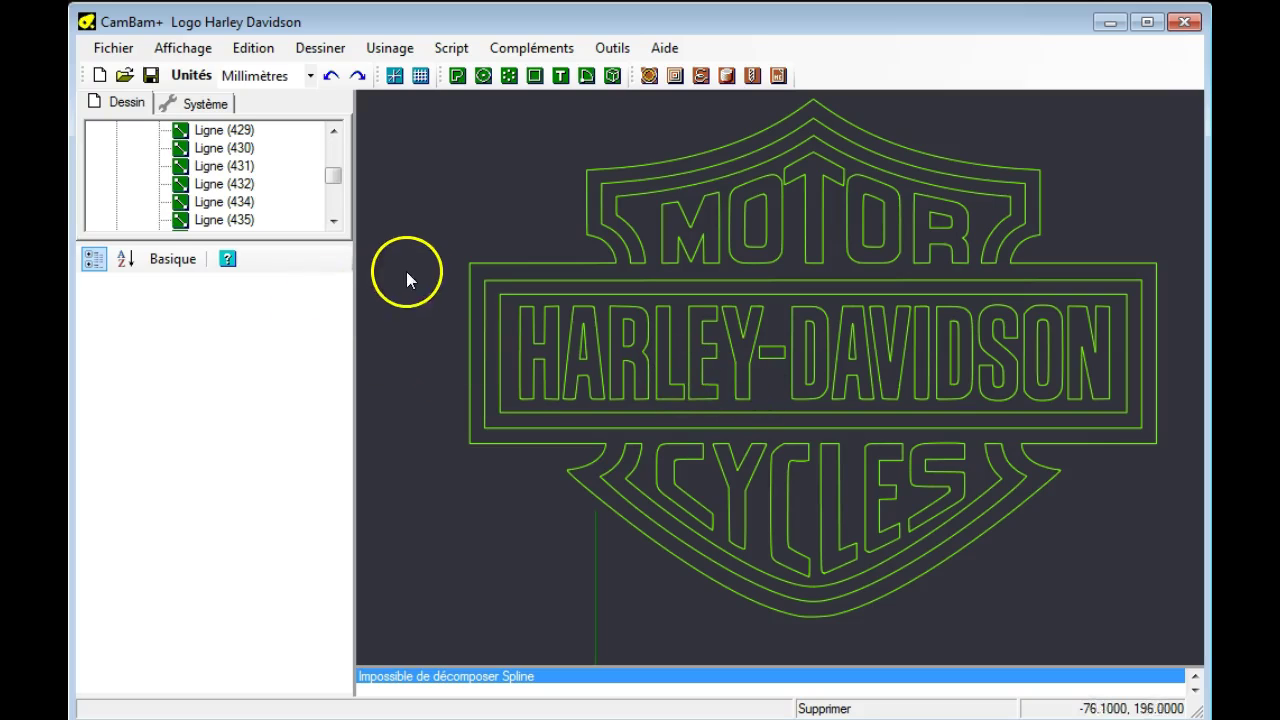
Delete the last stray line, then select everything and join it into polylines with 0.01 tolerance.
left_click(472, 275)
key("Delete")
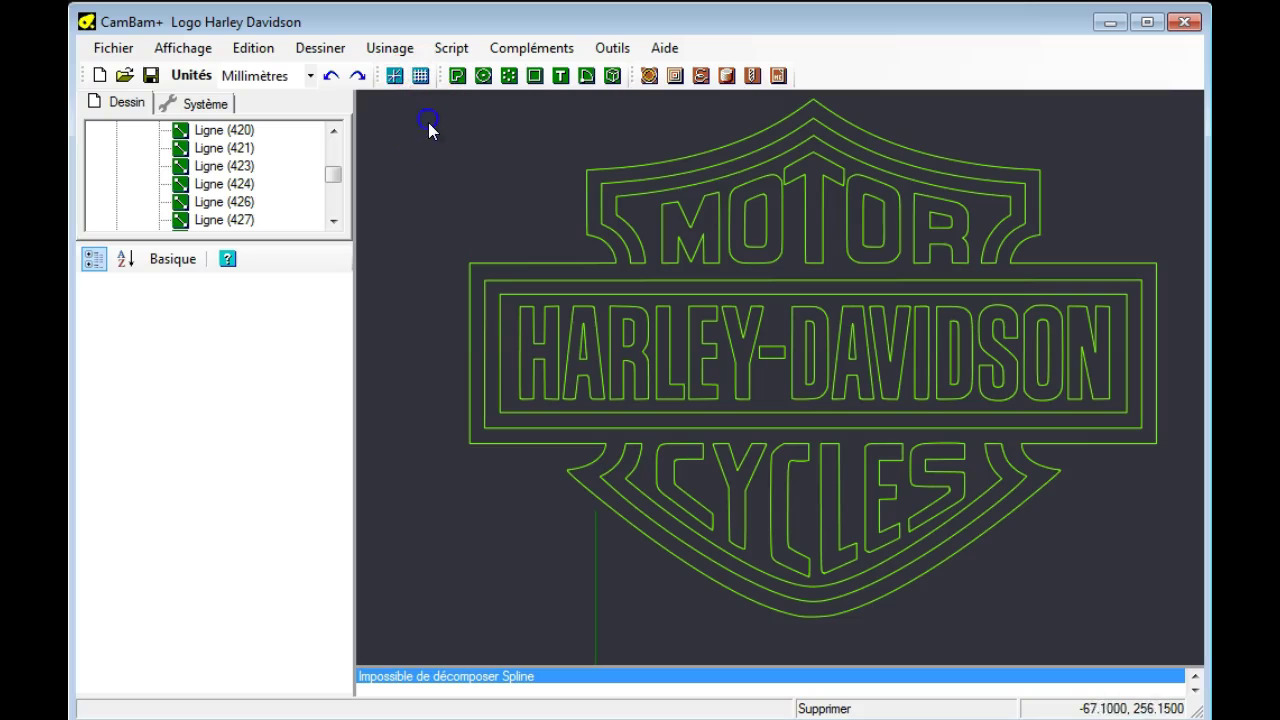
left_click(258, 50)
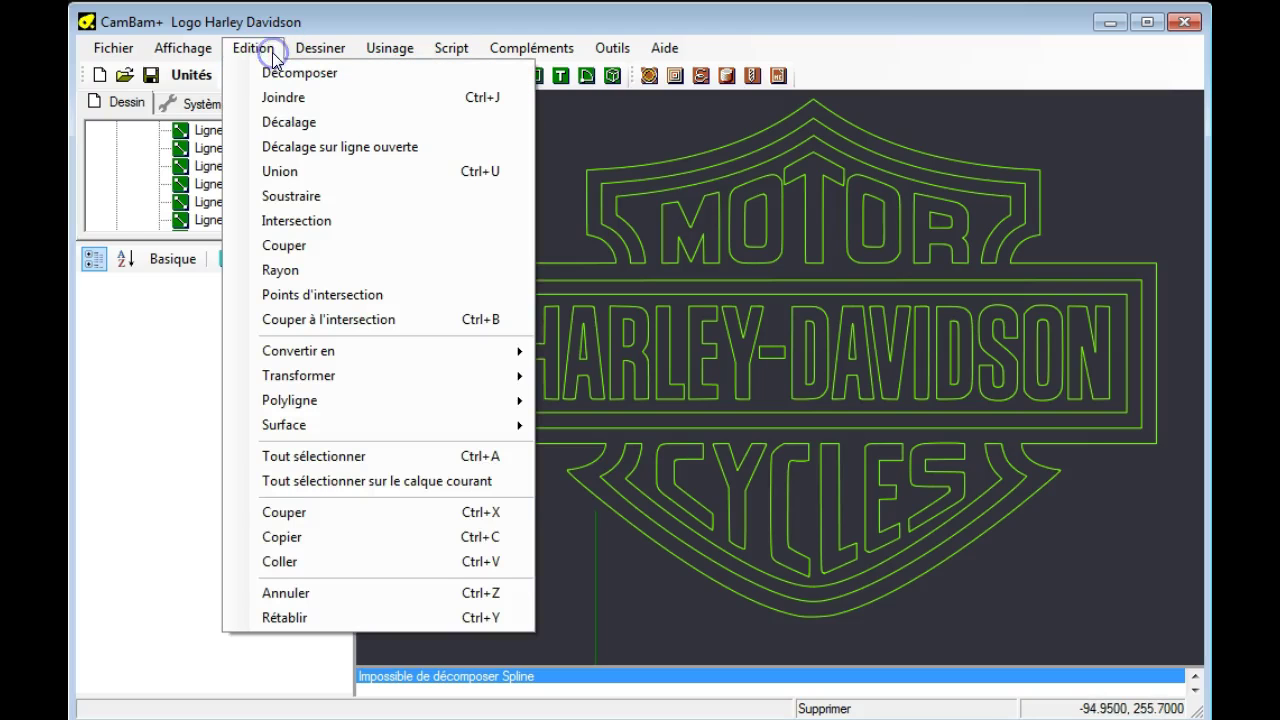
left_click(438, 458)
right_click(477, 164)
mouse_move(554, 202)
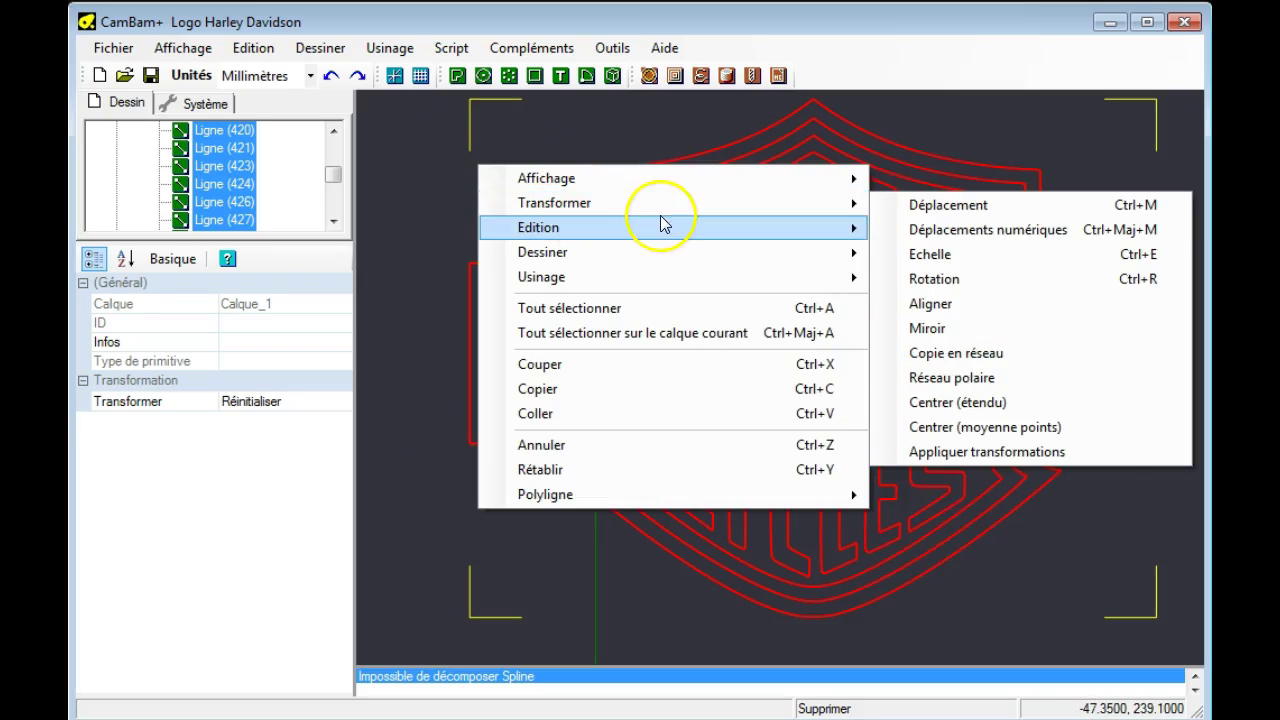
mouse_move(672, 228)
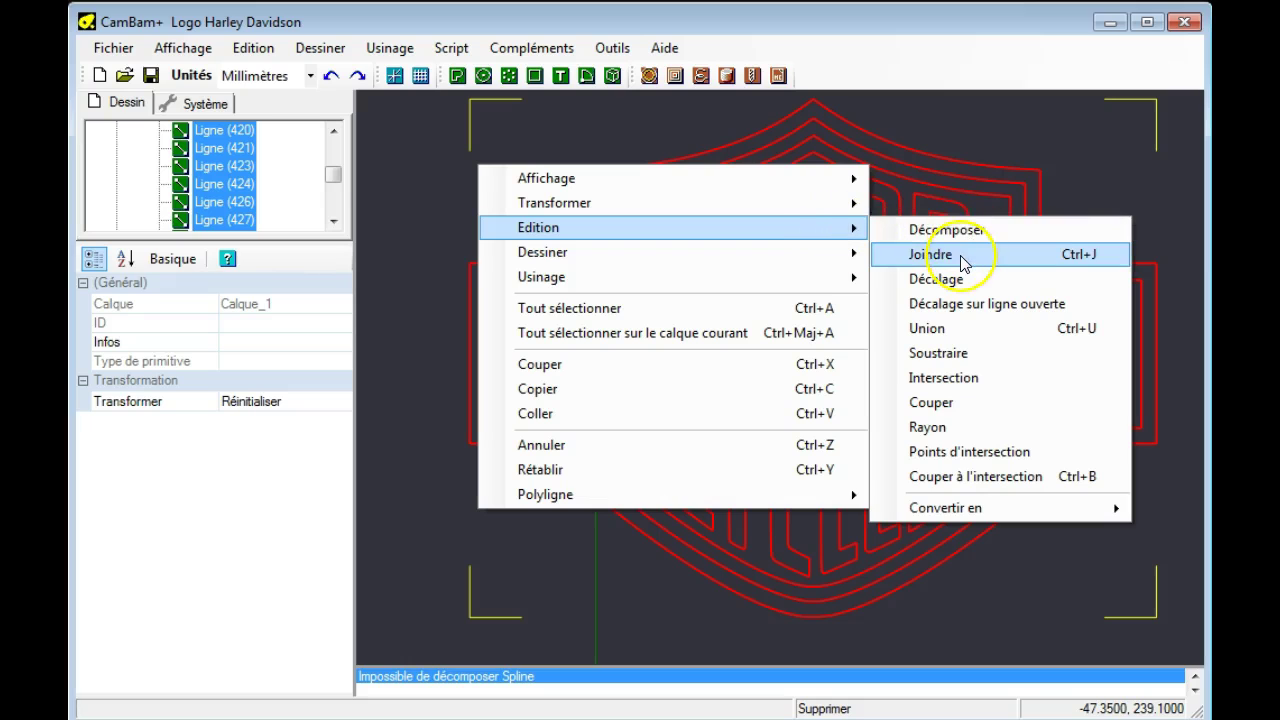
left_click(963, 256)
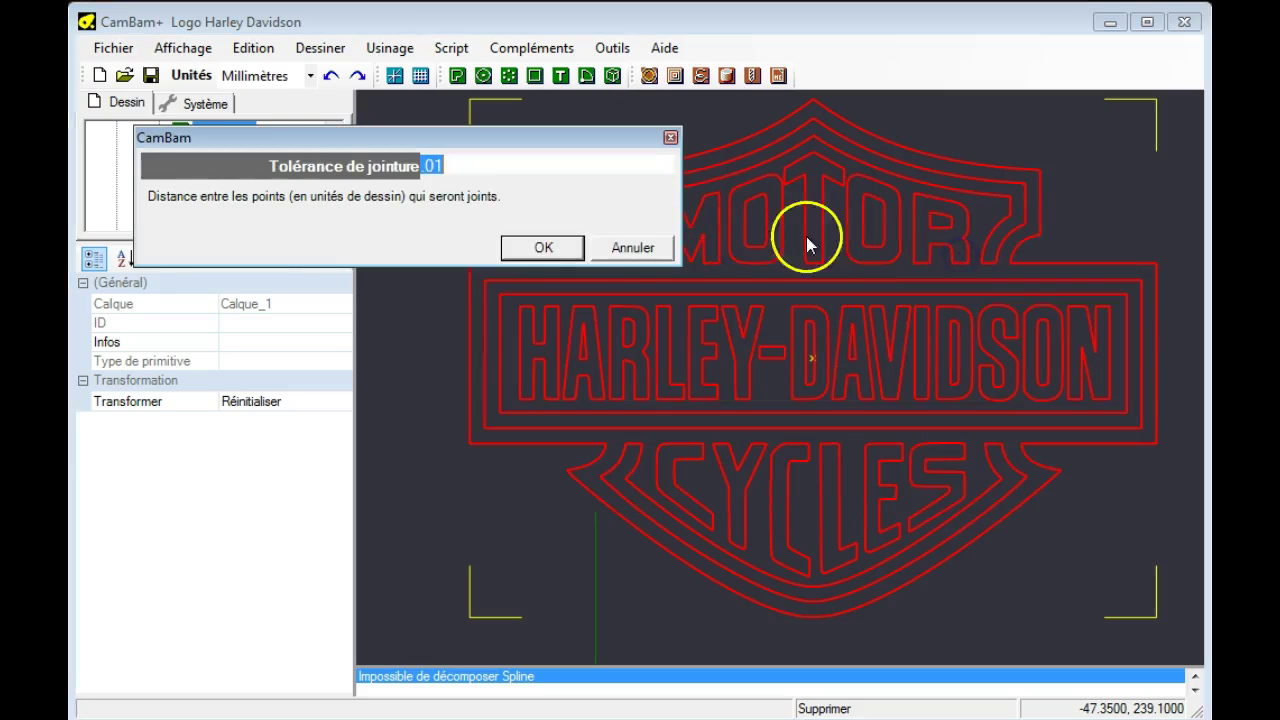
left_click(520, 248)
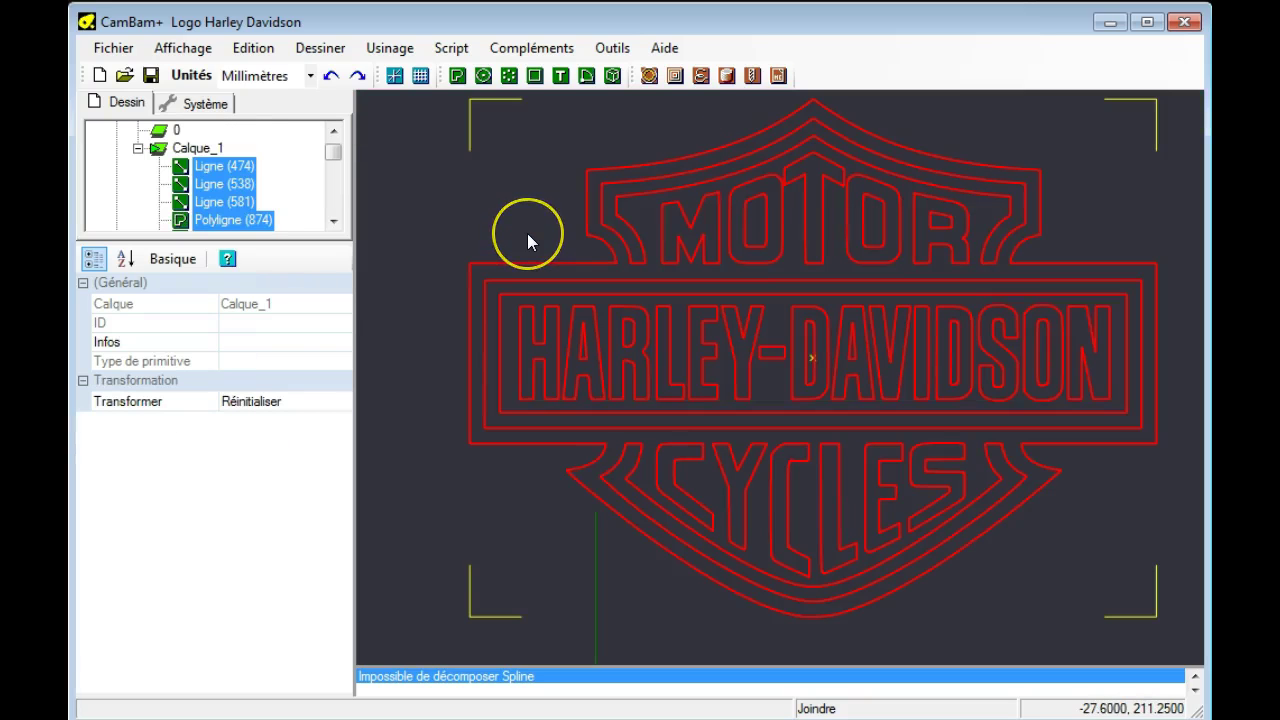
Locate leftover Ligne (474) and Ligne (538) near CYCLES through the Dessin tree.
left_click(475, 162)
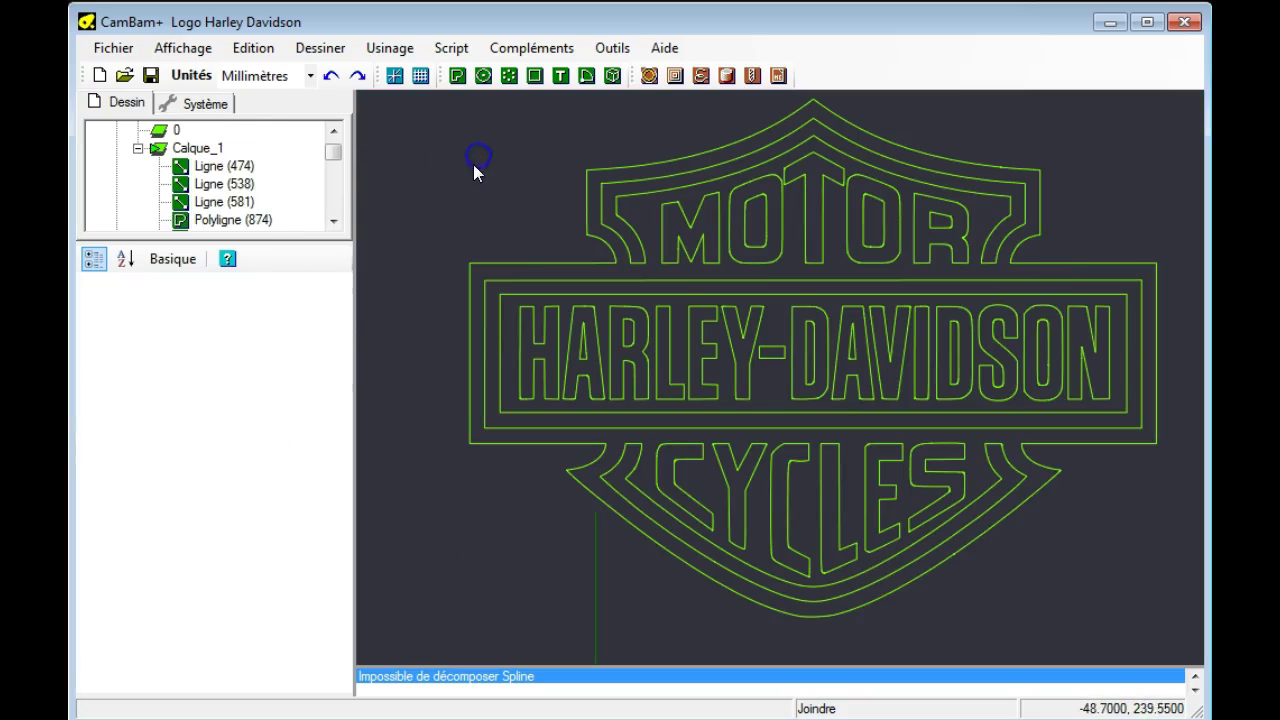
left_click(236, 168)
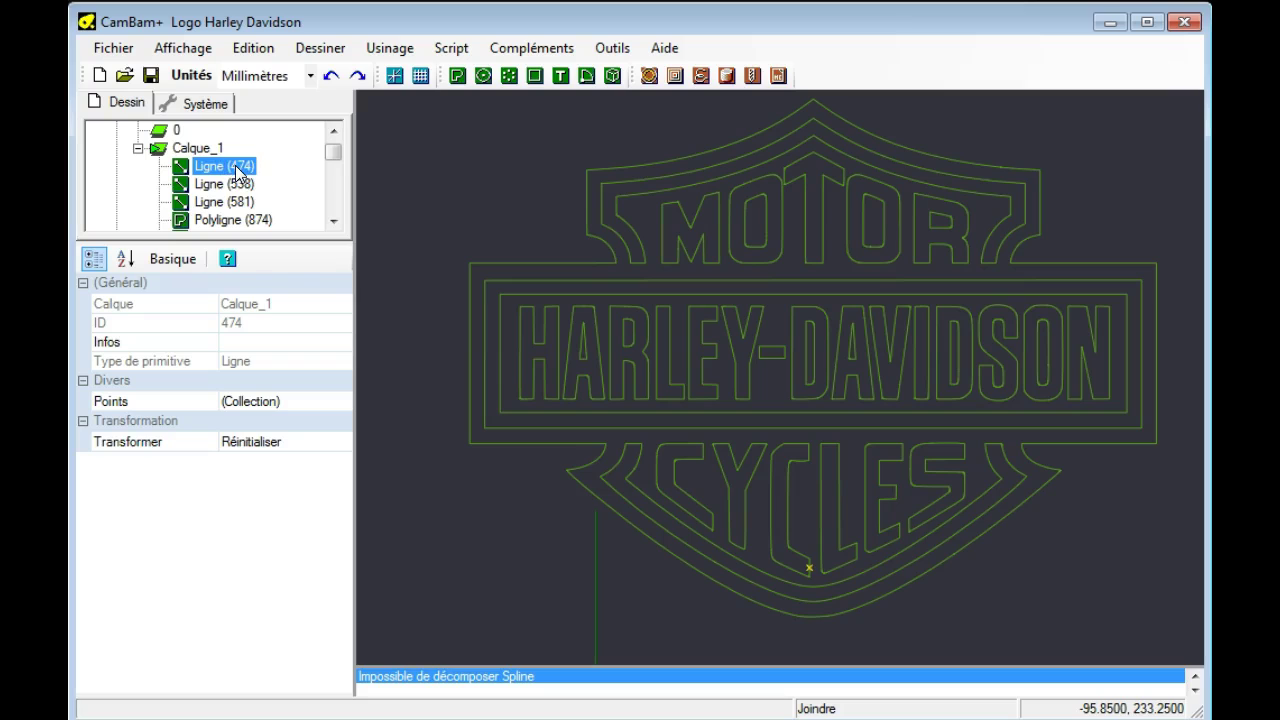
key("Down")
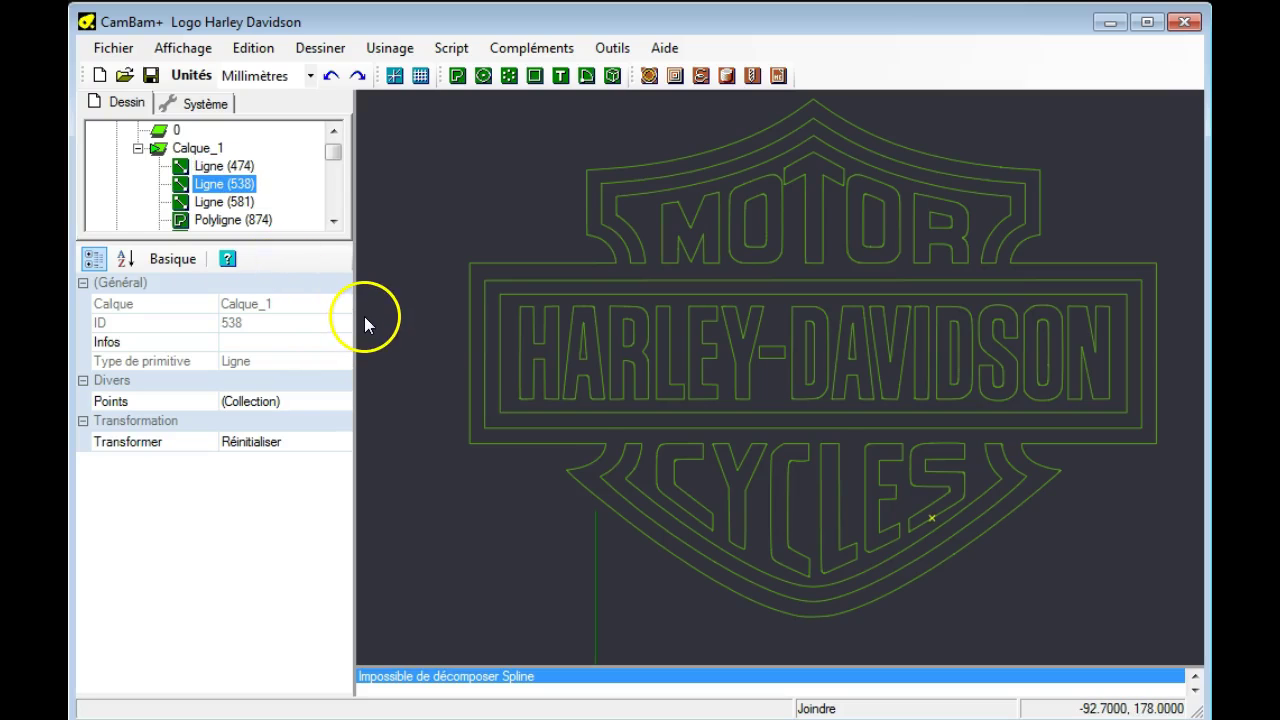
key("Up")
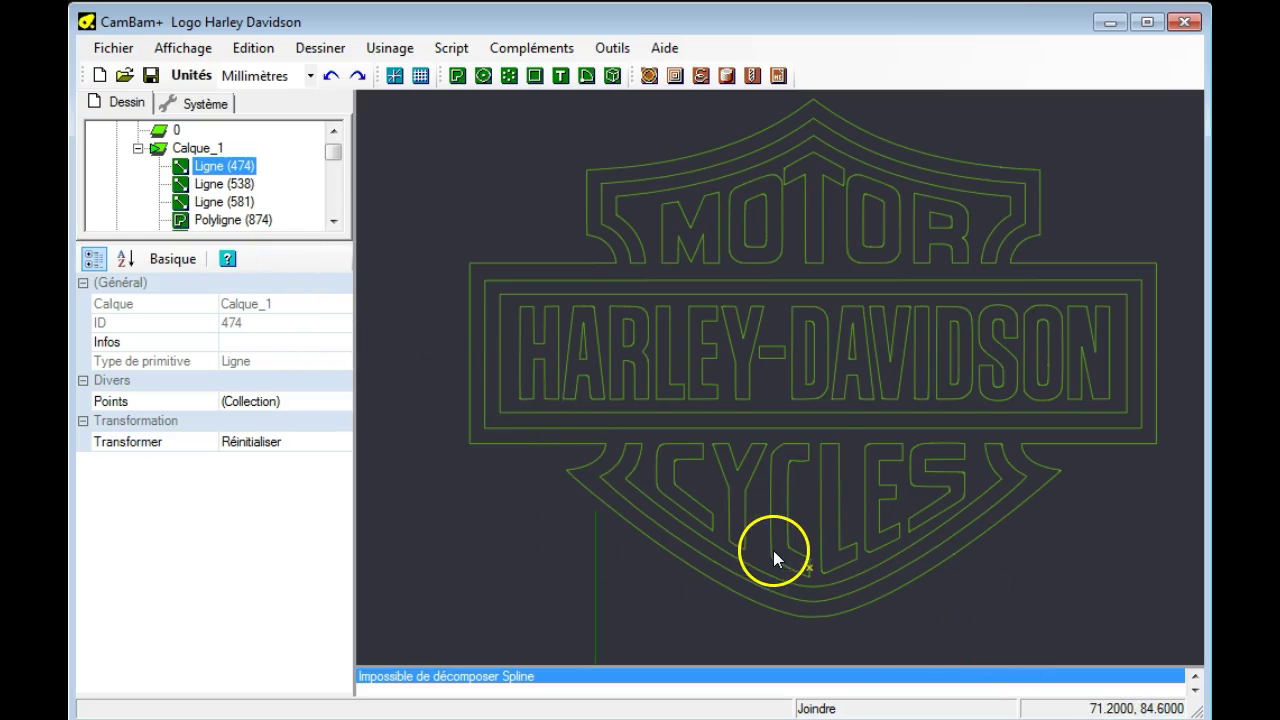
left_click(803, 525)
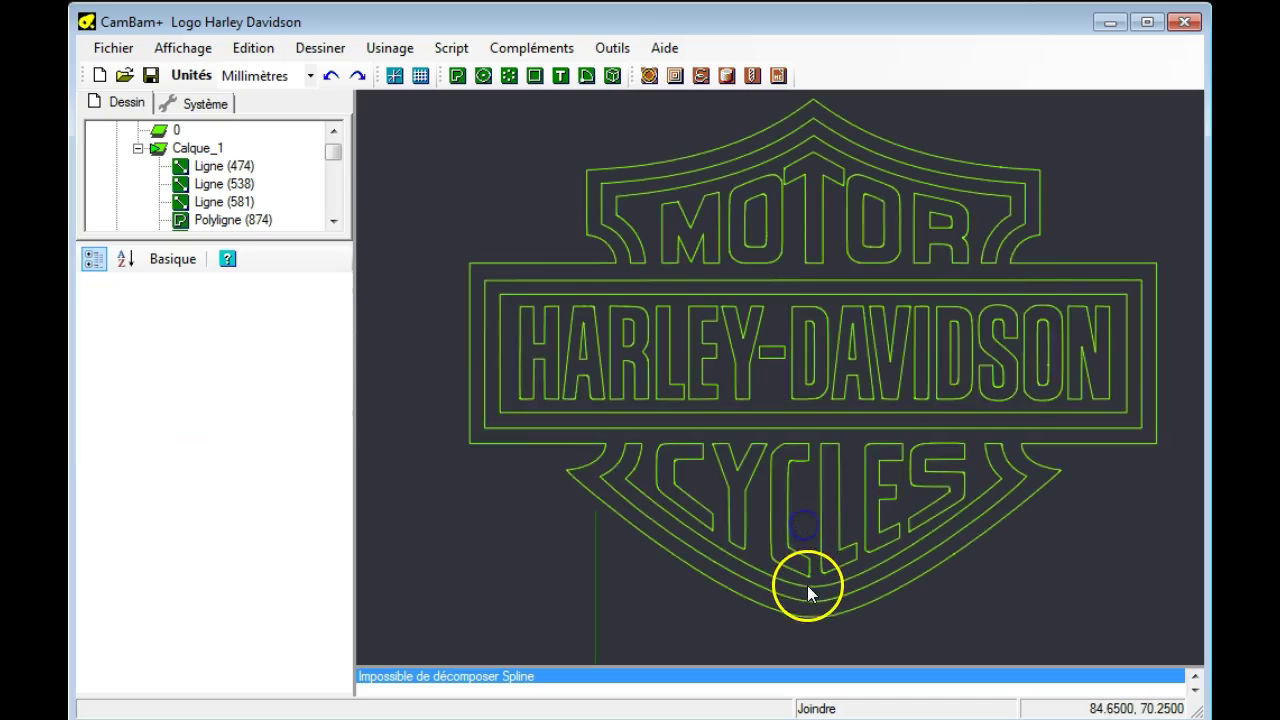
scroll(814, 566, "up", 4)
scroll(814, 568, "up", 2)
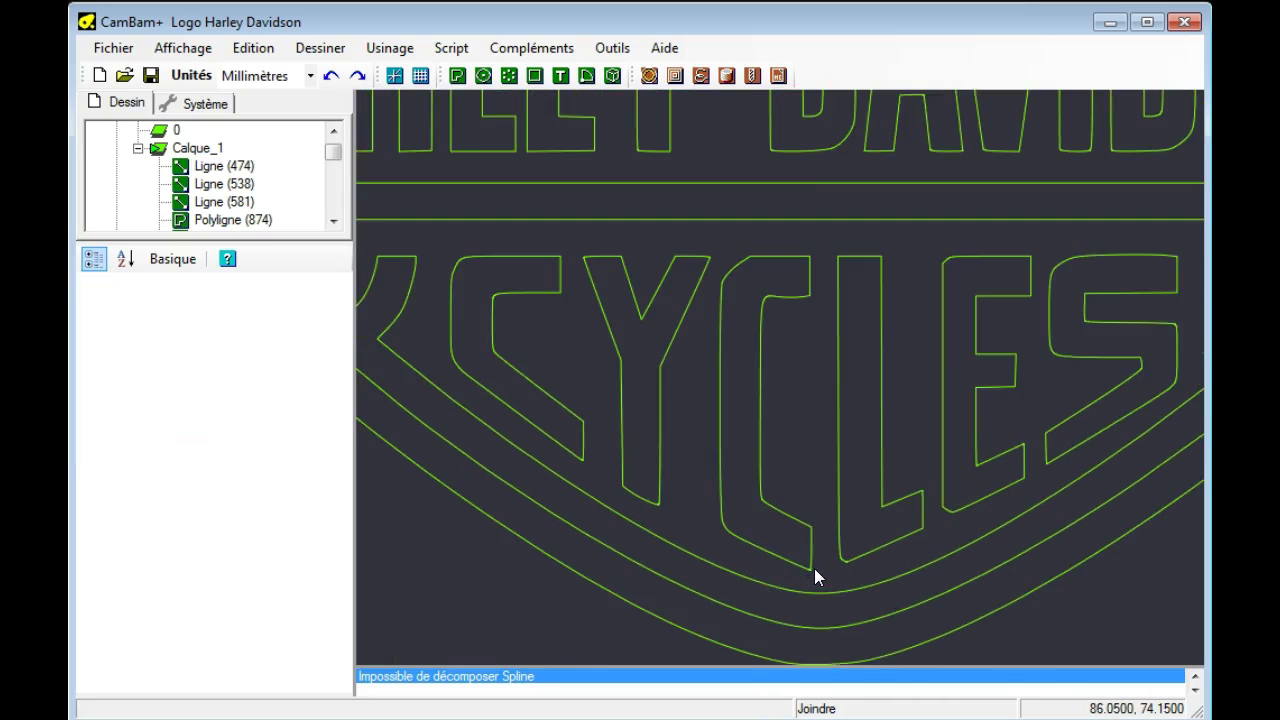
middle_click_drag(821, 562, 750, 433)
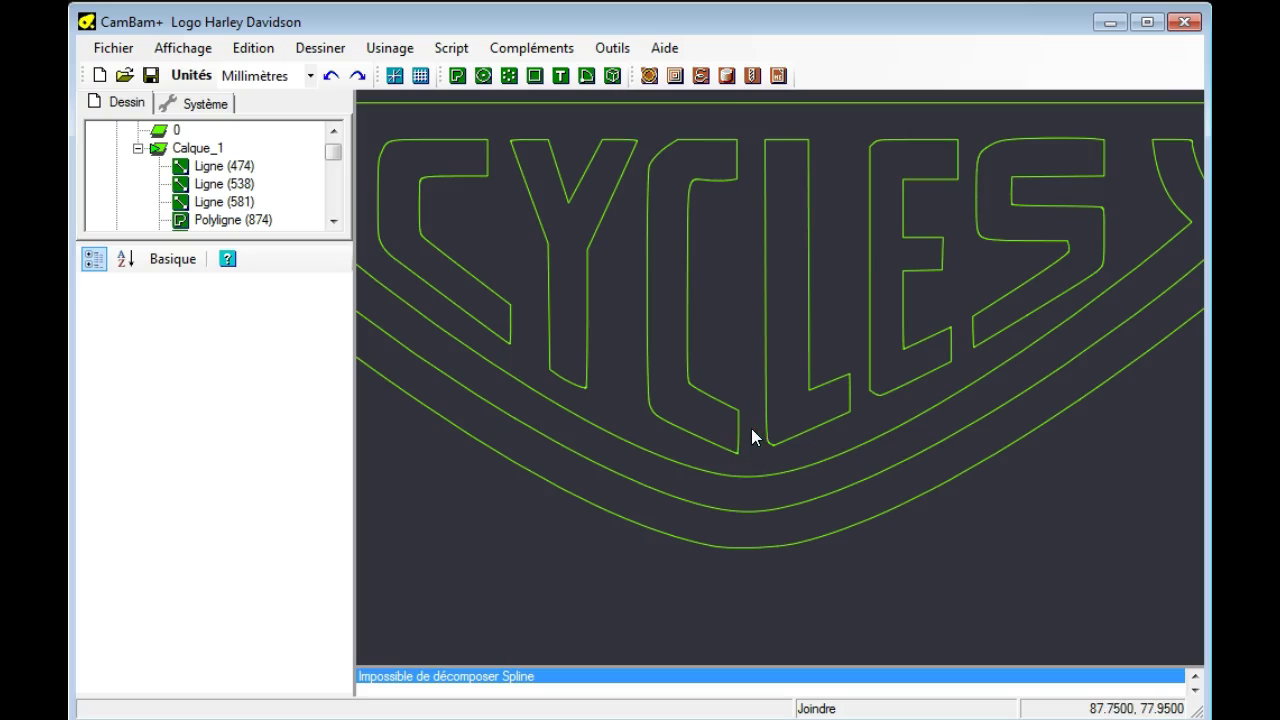
scroll(749, 431, "up", 2)
scroll(749, 431, "down", 2)
scroll(749, 431, "up", 1)
Delete Ligne (474) and Ligne (538), then recentre the whole logo.
left_click(226, 166)
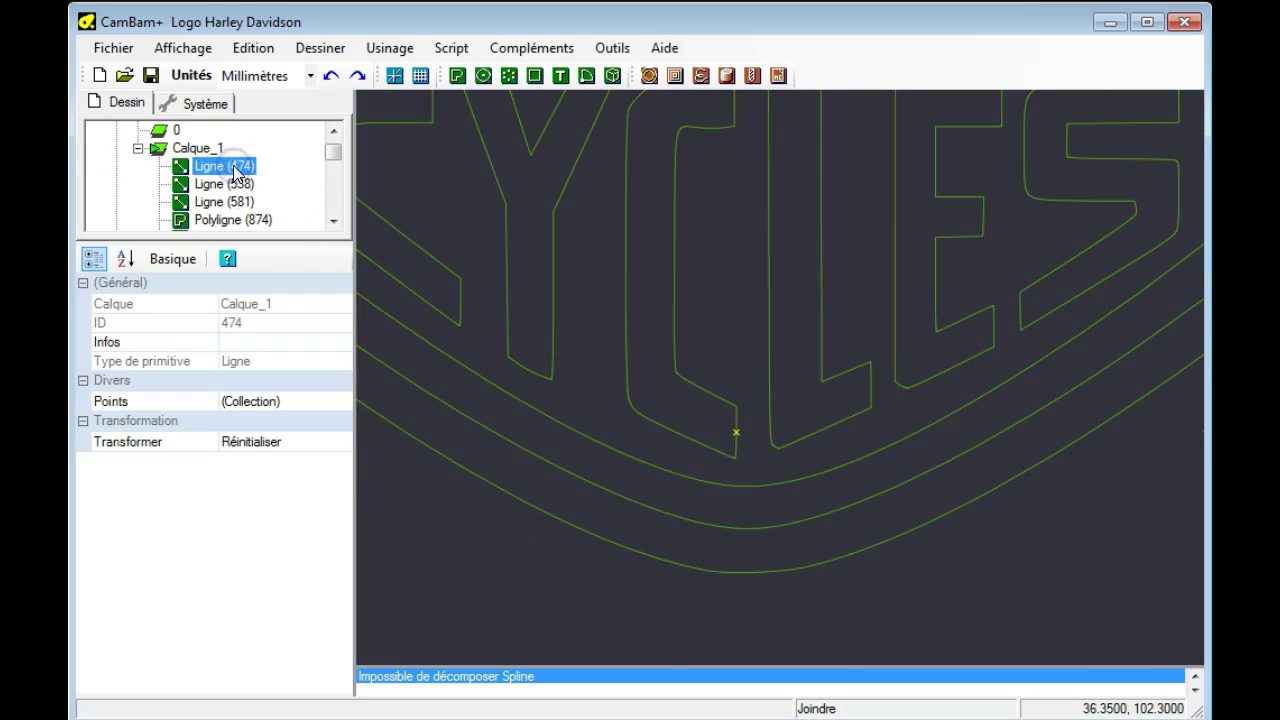
key("Delete")
key("Return")
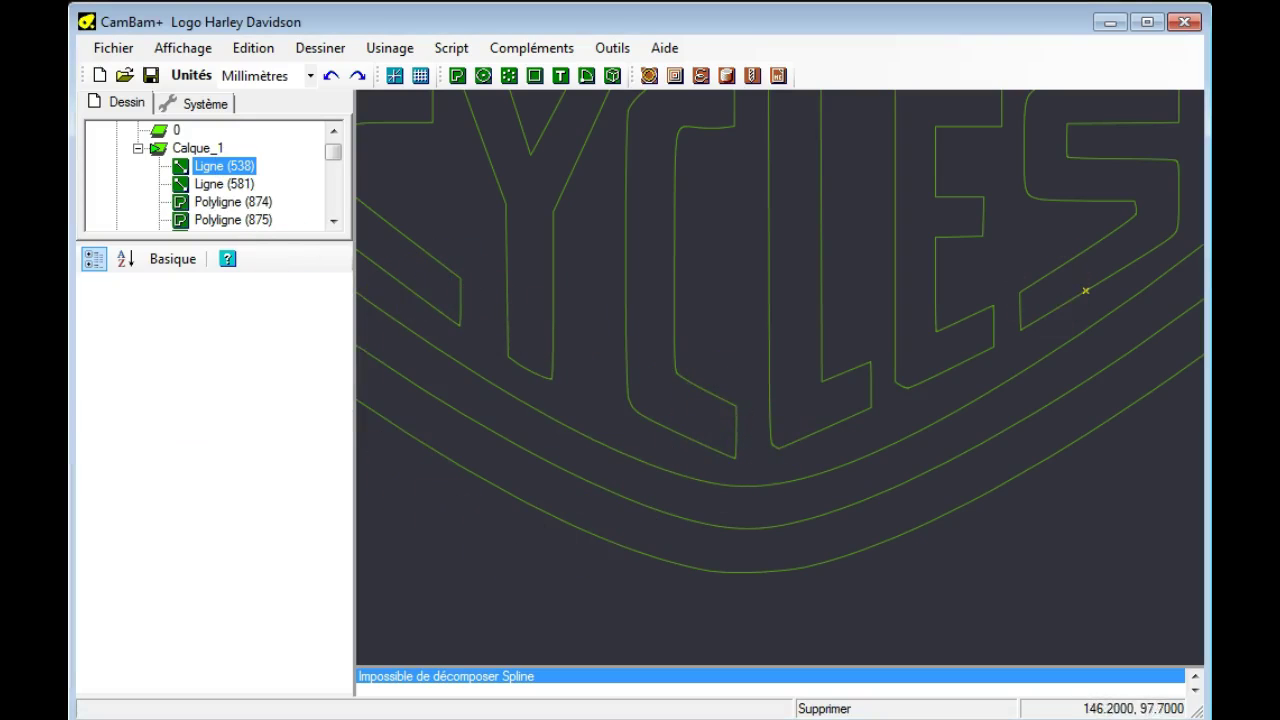
key("Delete")
key("Return")
scroll(640, 233, "down", 4)
scroll(620, 230, "down", 2)
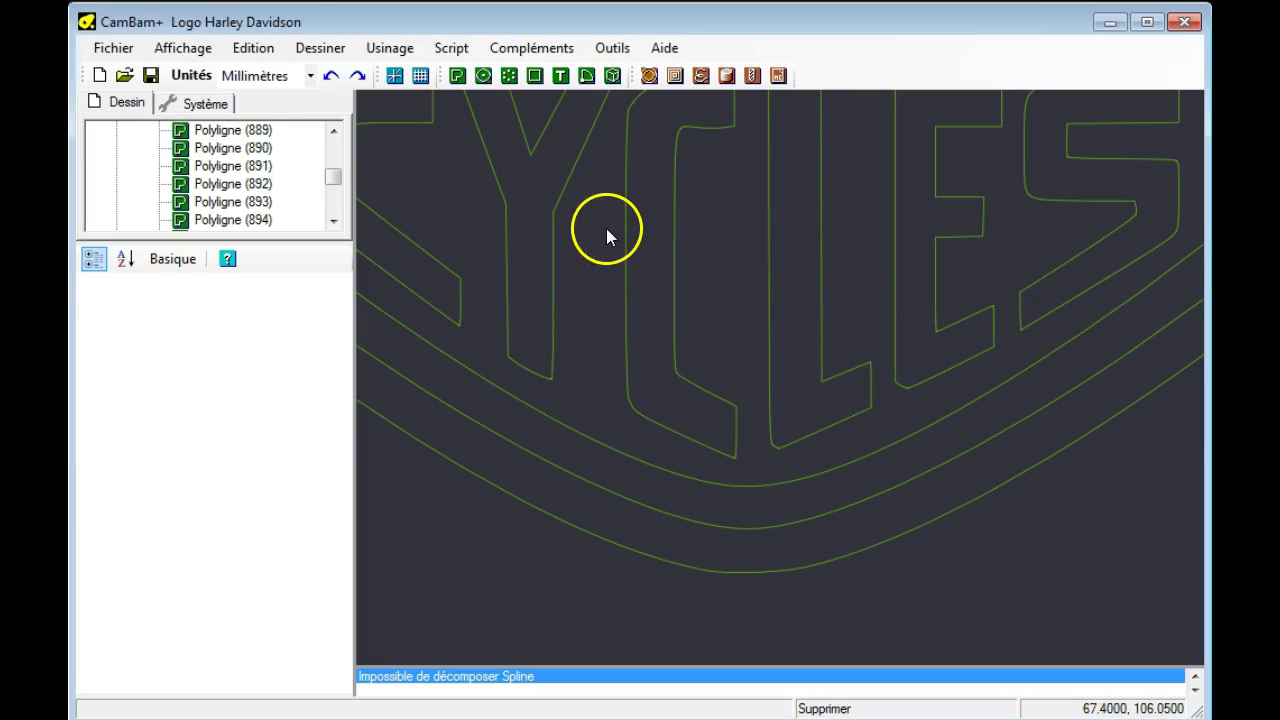
scroll(606, 228, "up", 7)
scroll(643, 249, "down", 2)
scroll(600, 266, "down", 2)
scroll(591, 280, "down", 2)
middle_click_drag(584, 236, 610, 461)
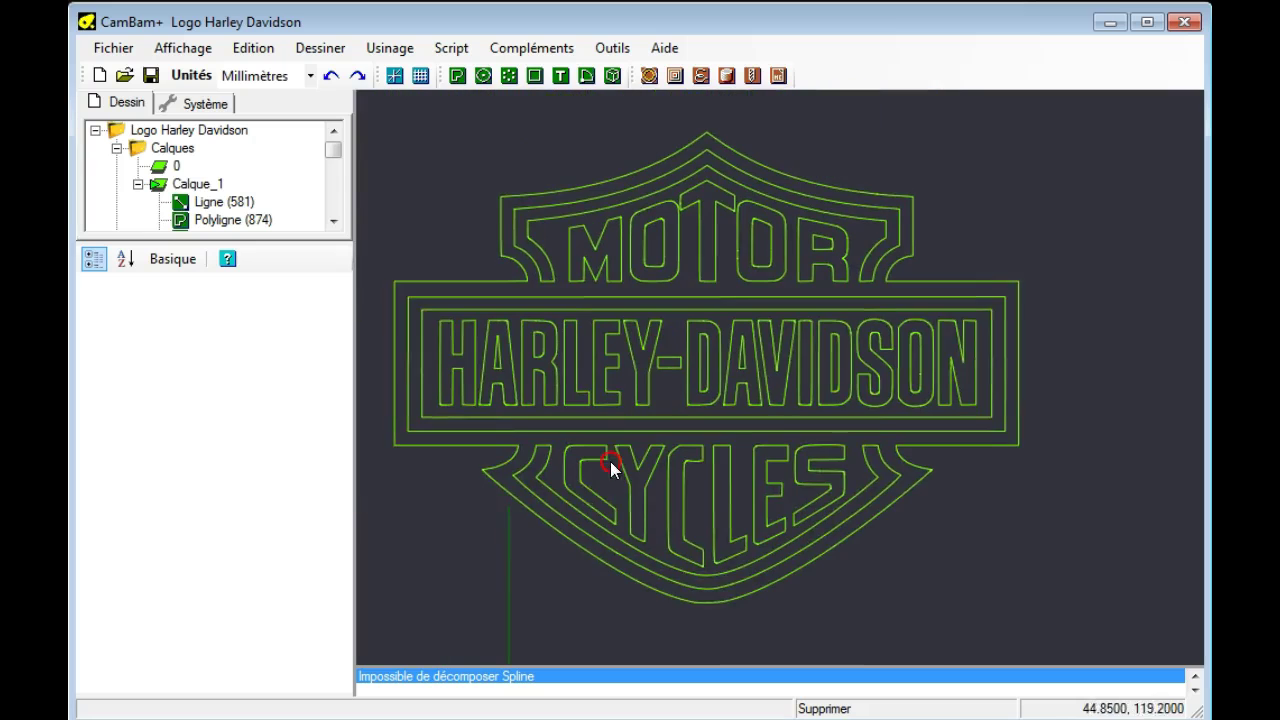
Select Ligne (581) in the Dessin tree and delete it.
left_click(210, 201)
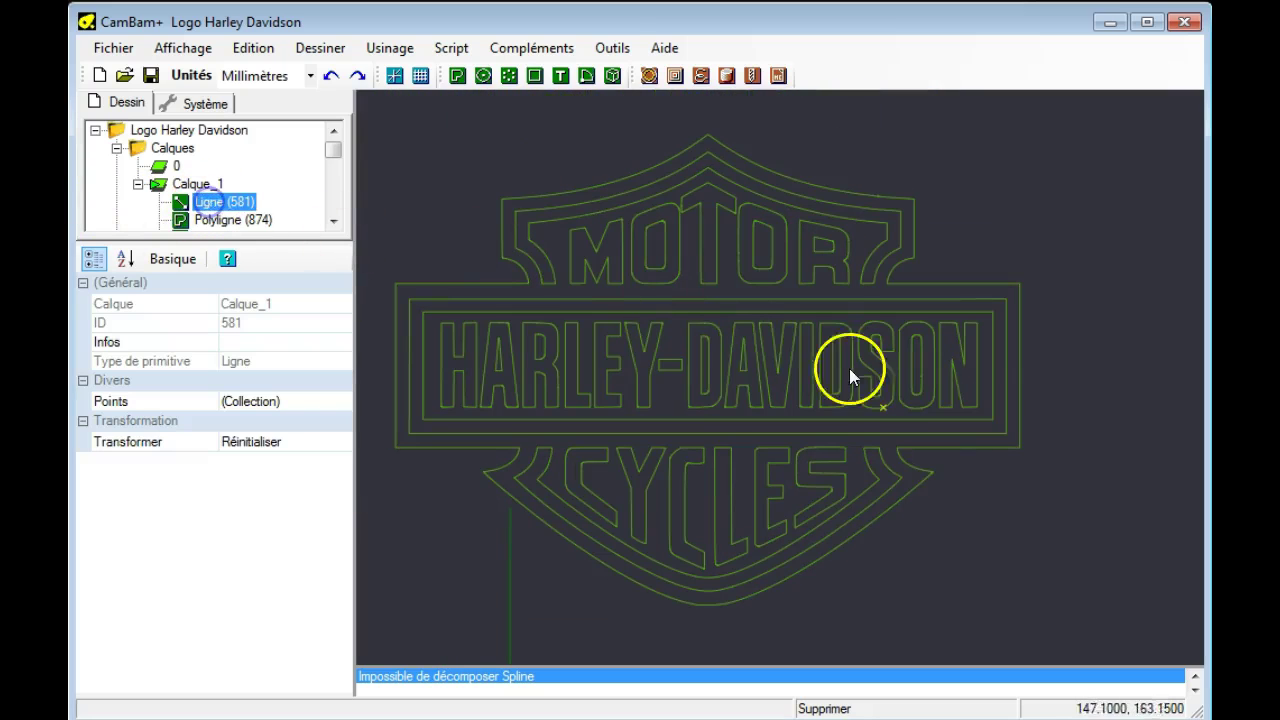
left_click(905, 414)
scroll(900, 416, "up", 3)
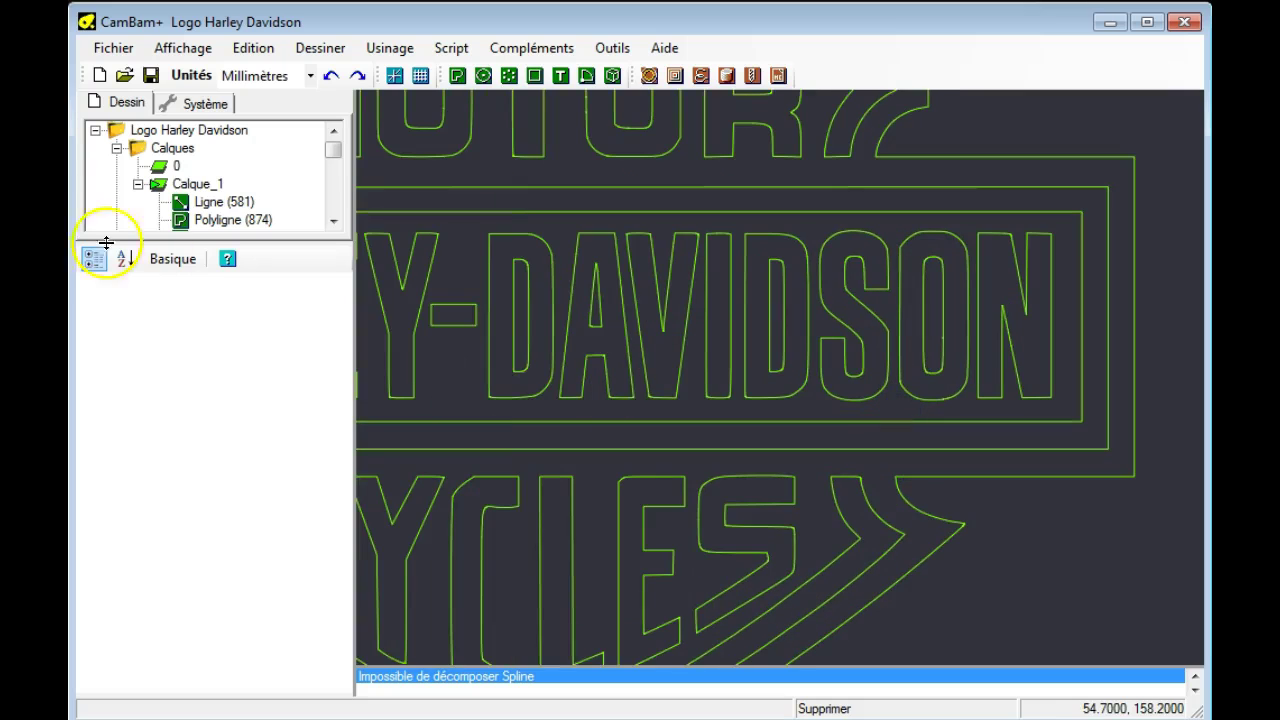
left_click(208, 204)
key("Delete")
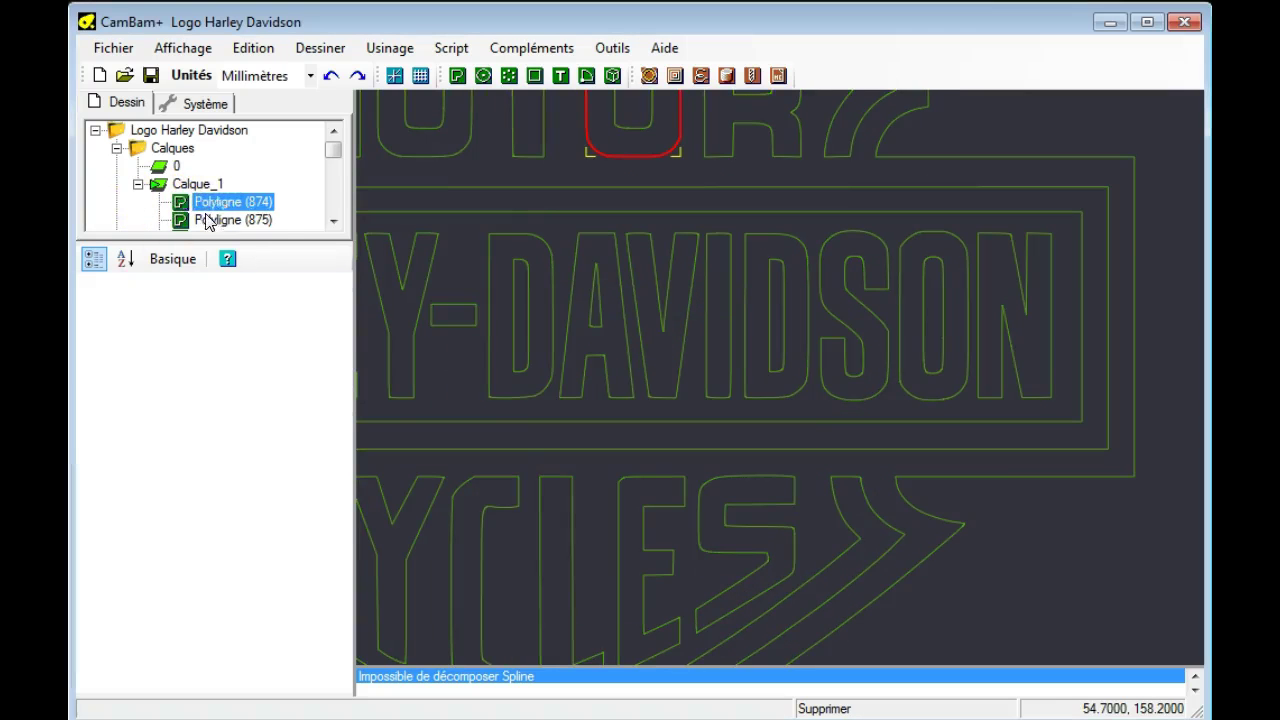
Zoom and pan the canvas back to frame the full logo.
scroll(240, 230, "down", 1)
scroll(225, 220, "down", 6)
scroll(215, 208, "down", 6)
scroll(220, 210, "up", 6)
scroll(216, 206, "up", 7)
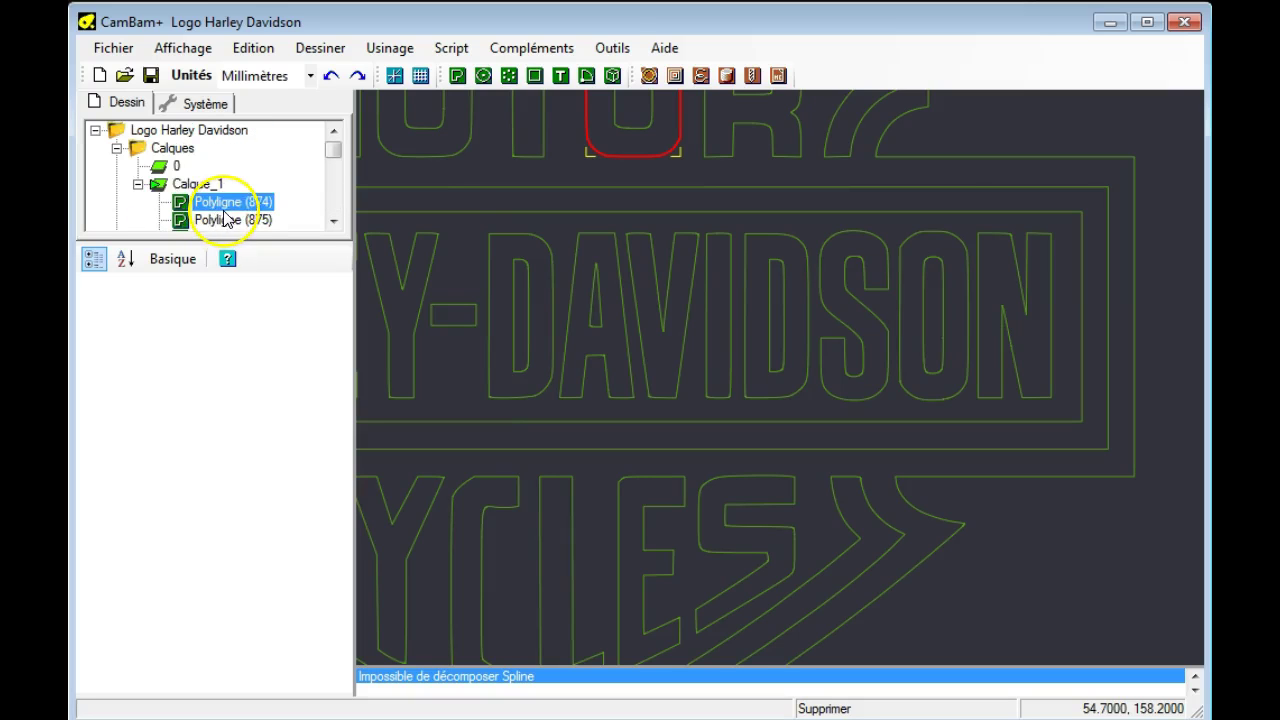
scroll(489, 153, "down", 1)
scroll(484, 168, "down", 2)
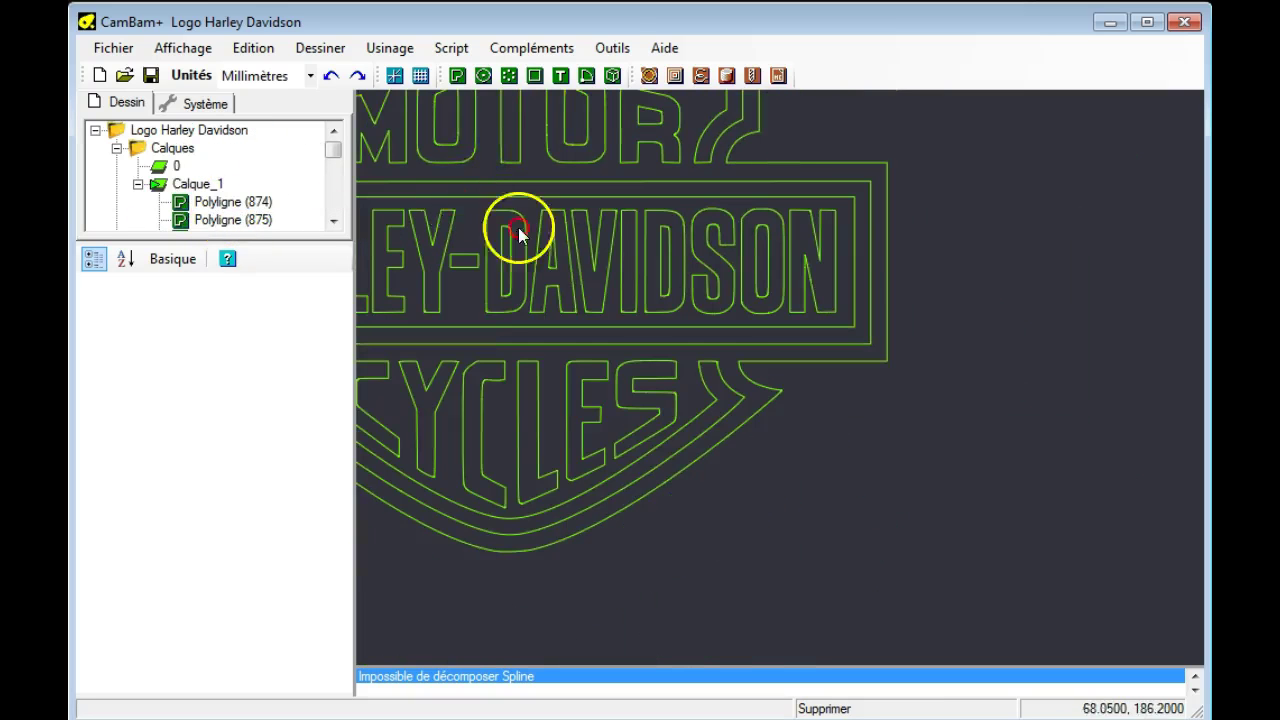
scroll(600, 255, "up", 2)
scroll(688, 278, "down", 2)
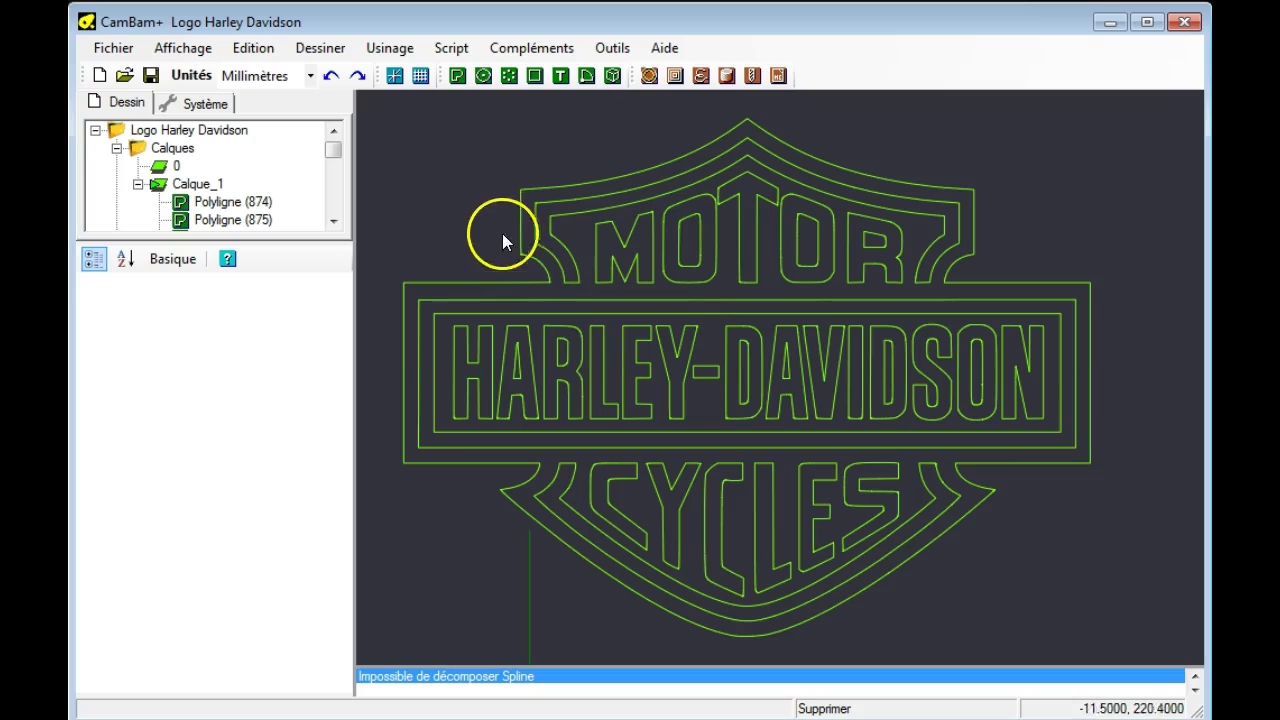
middle_click_drag(470, 232, 505, 233)
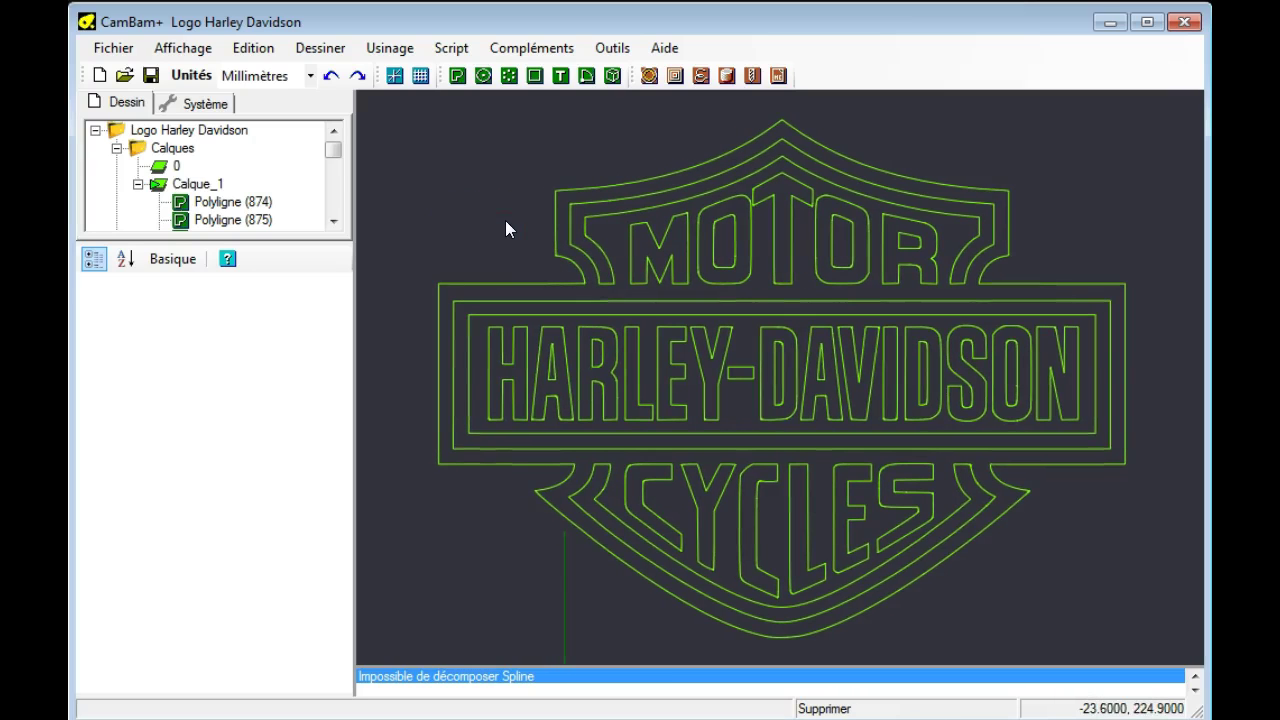